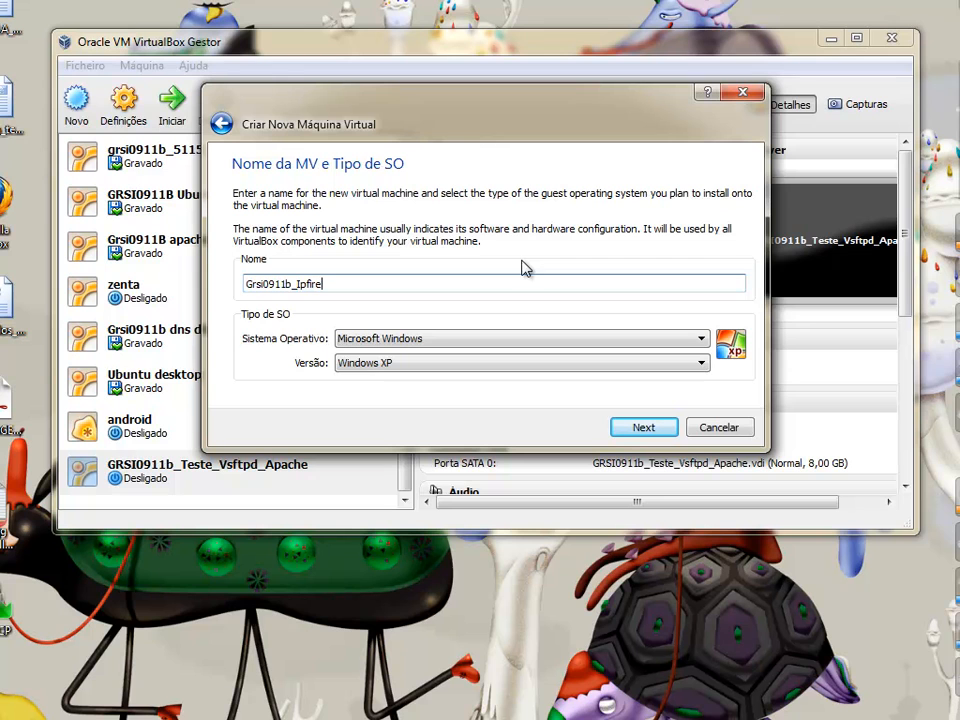
# Set the guest OS to Linux / Other Linux and keep 256 MB of memory
pyautogui.click(704, 340)
pyautogui.click(558, 368)
pyautogui.click(703, 365)
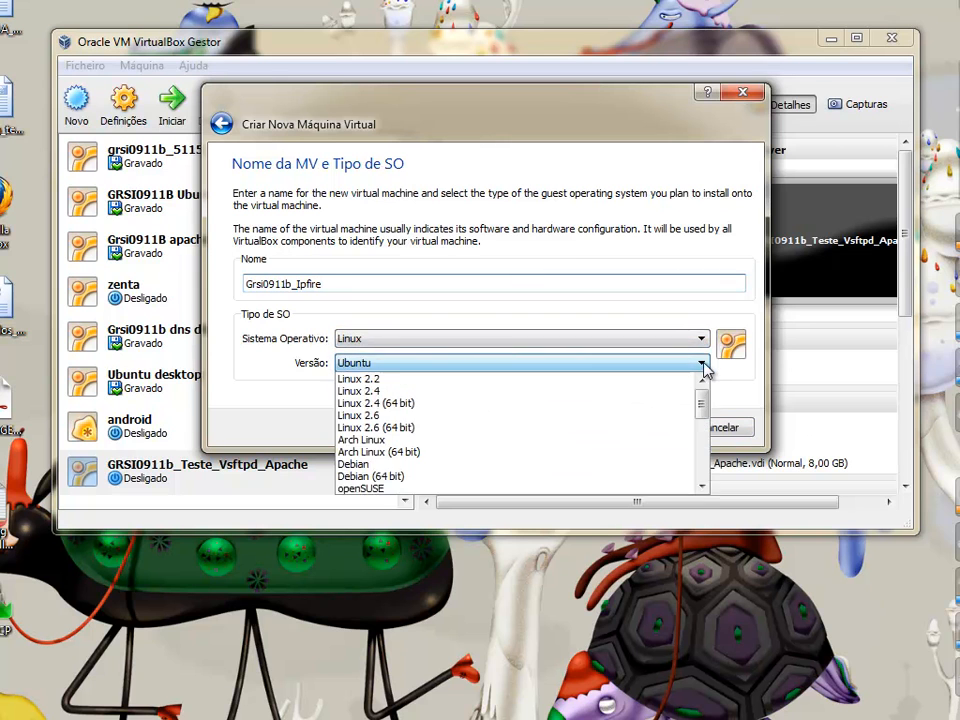
pyautogui.moveTo(701, 450); pyautogui.dragTo(702, 478)
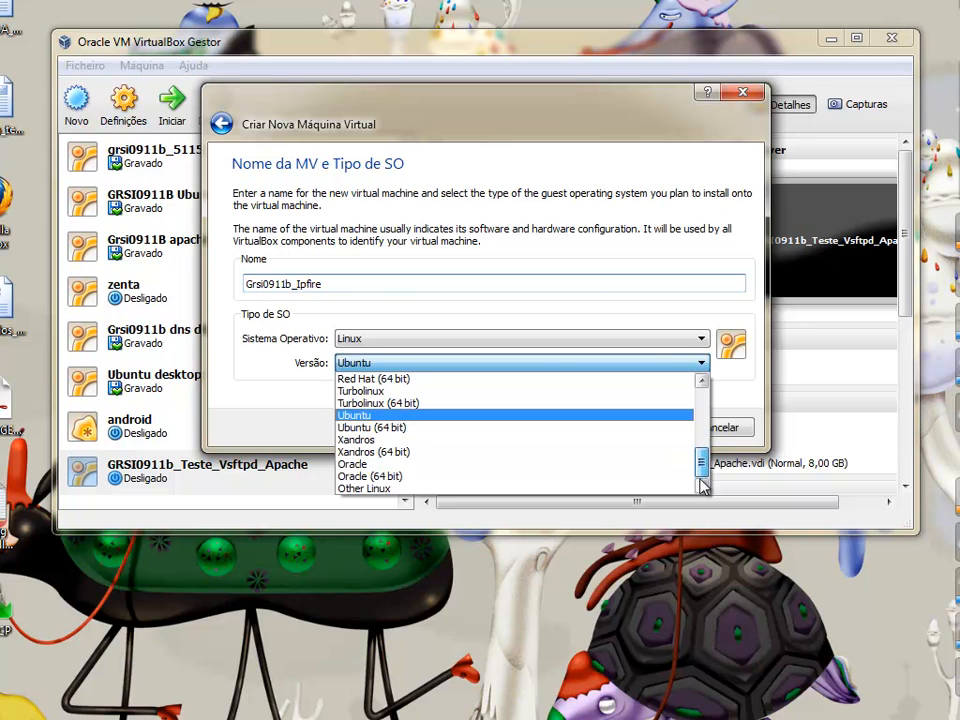
pyautogui.click(564, 489)
pyautogui.click(655, 428)
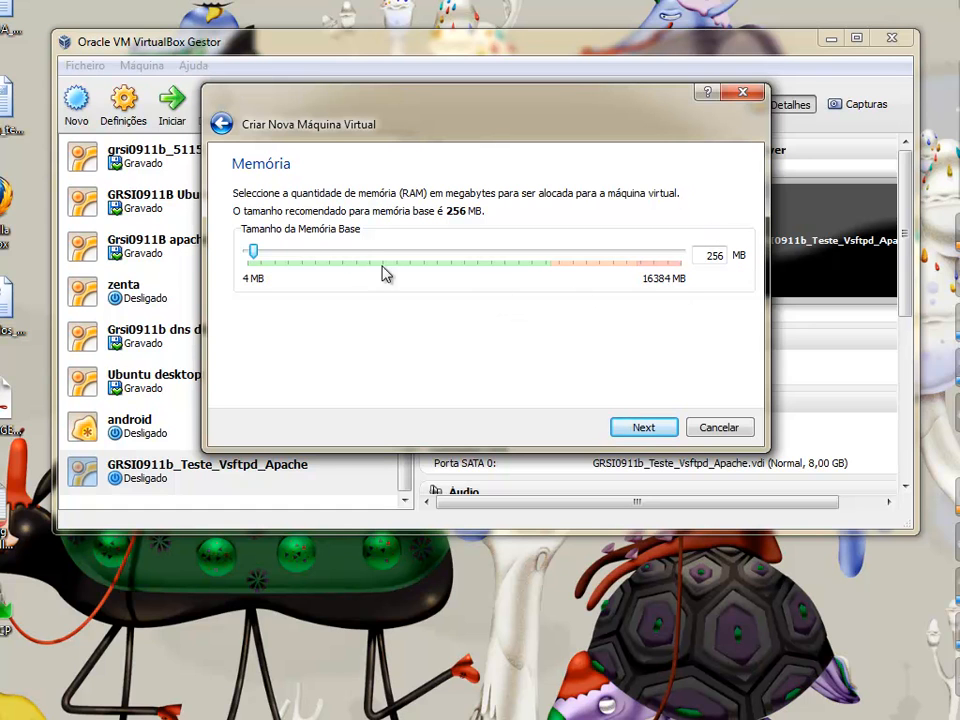
pyautogui.click(664, 435)
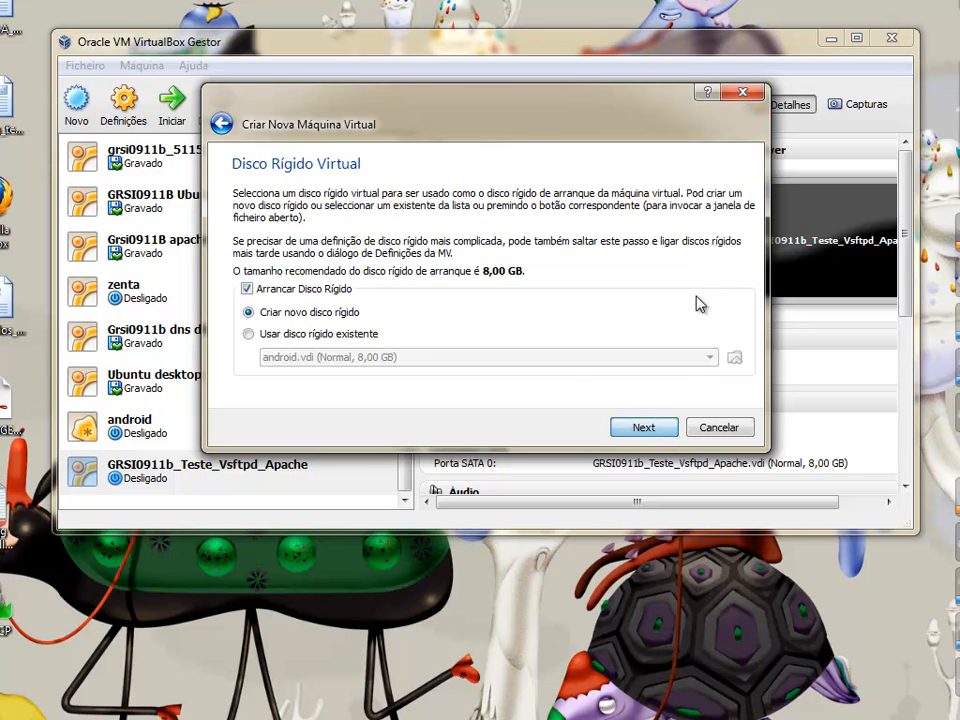
# Create a new 1,47 GB dynamically allocated virtual disk and finish creating Grsi0911b_Ipfire
pyautogui.click(645, 429)
pyautogui.click(658, 419)
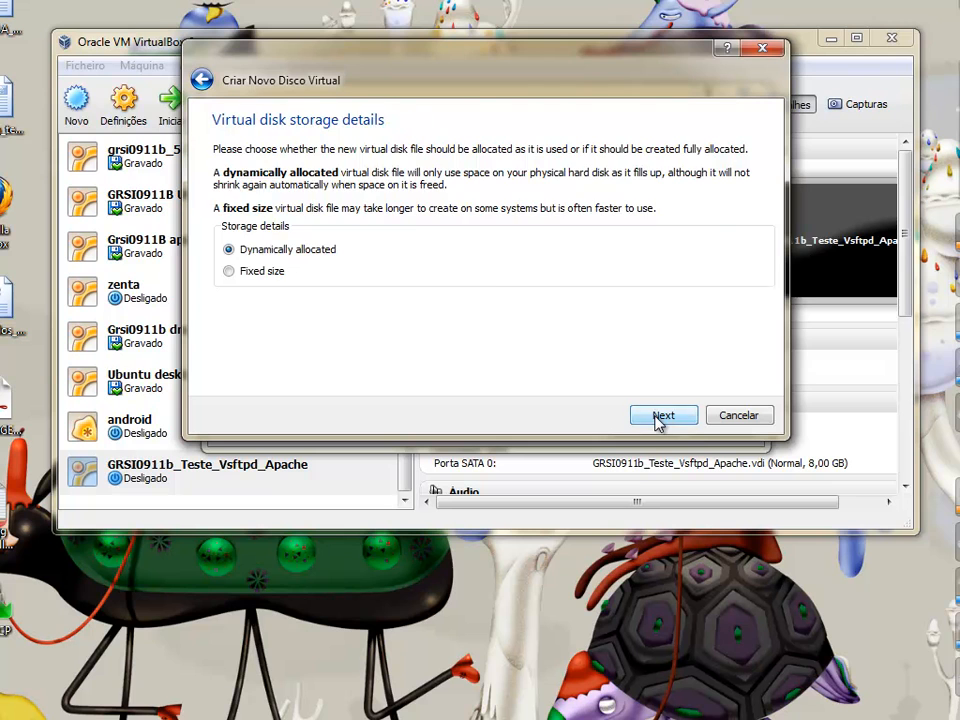
pyautogui.click(660, 417)
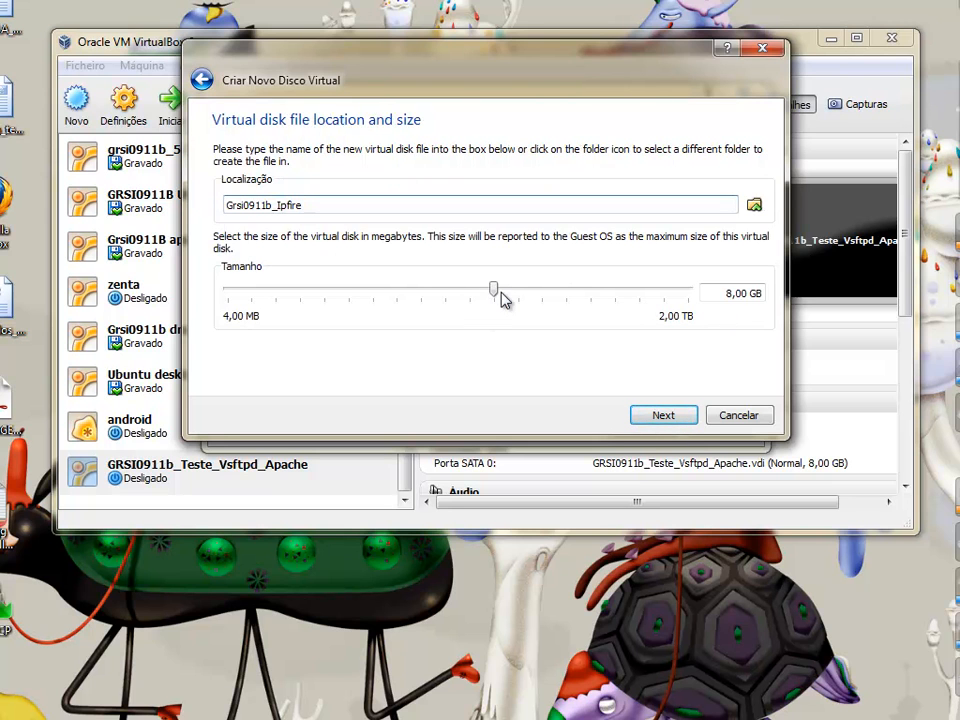
pyautogui.moveTo(498, 288); pyautogui.dragTo(434, 296)
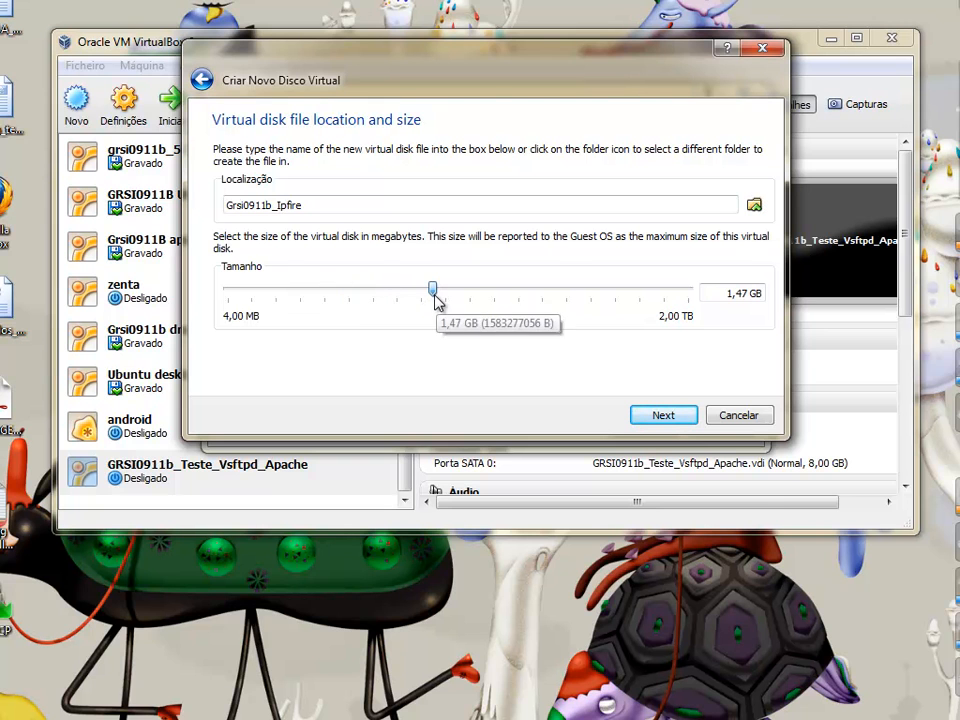
pyautogui.click(682, 418)
pyautogui.click(682, 418)
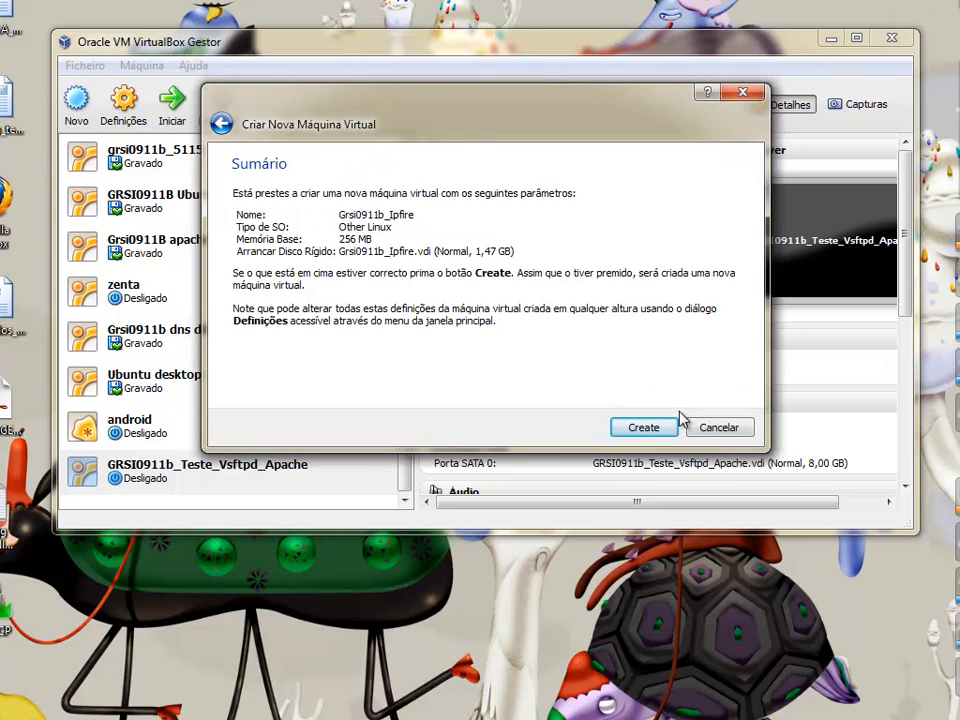
pyautogui.click(673, 430)
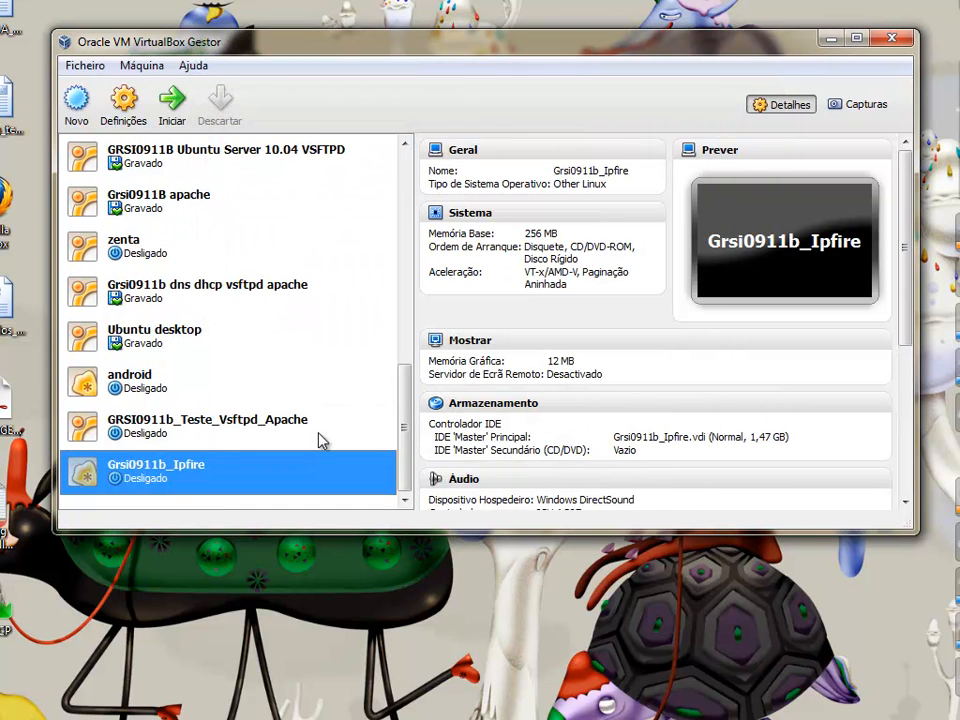
# Attach network adapter 1 to internal network 'green'
pyautogui.click(123, 100)
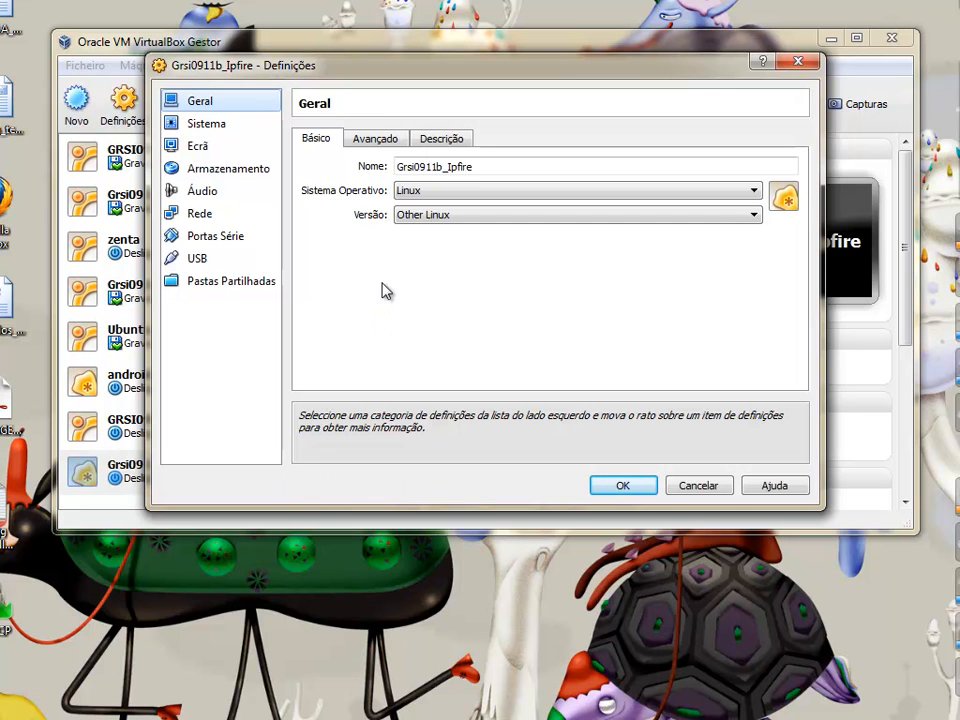
pyautogui.click(203, 213)
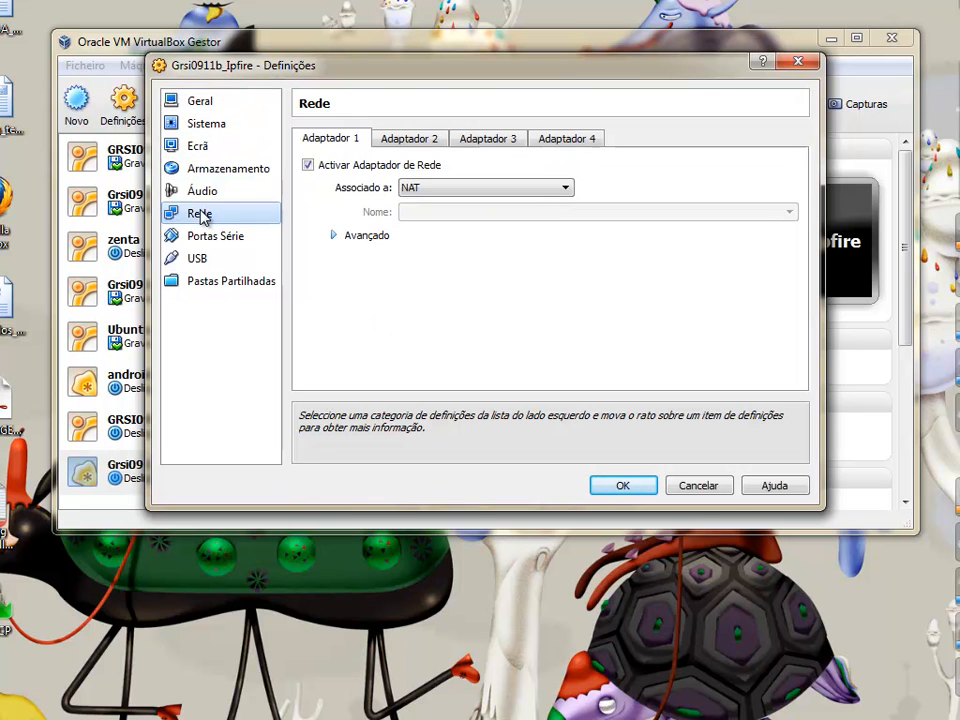
pyautogui.click(563, 189)
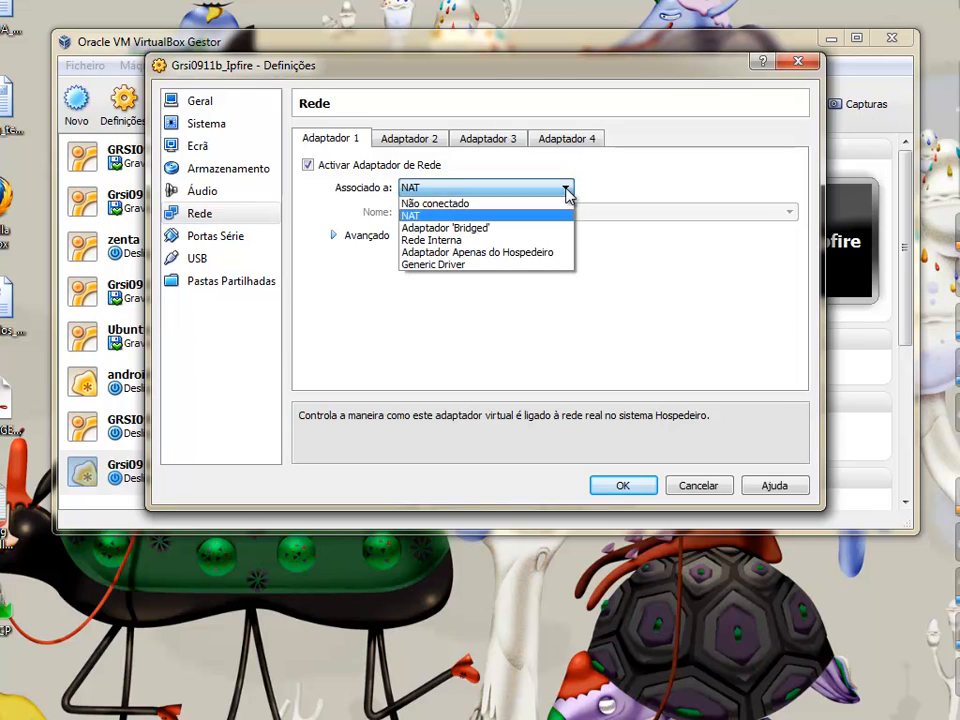
pyautogui.click(512, 241)
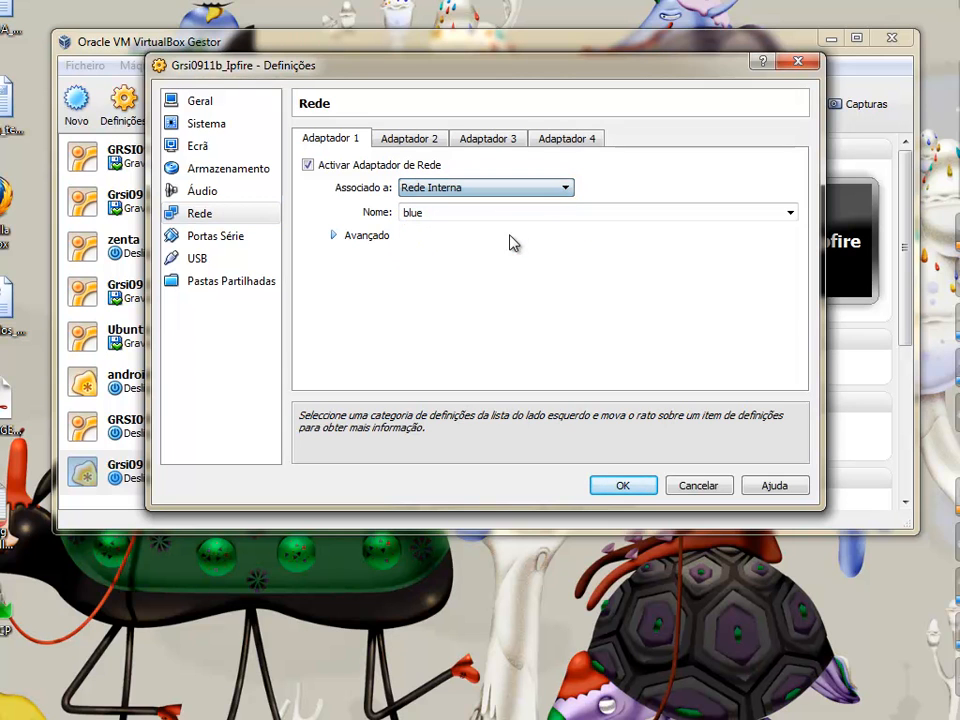
pyautogui.click(497, 212)
pyautogui.press('BackSpace')
pyautogui.press('BackSpace')
pyautogui.press('BackSpace')
pyautogui.press('BackSpace')
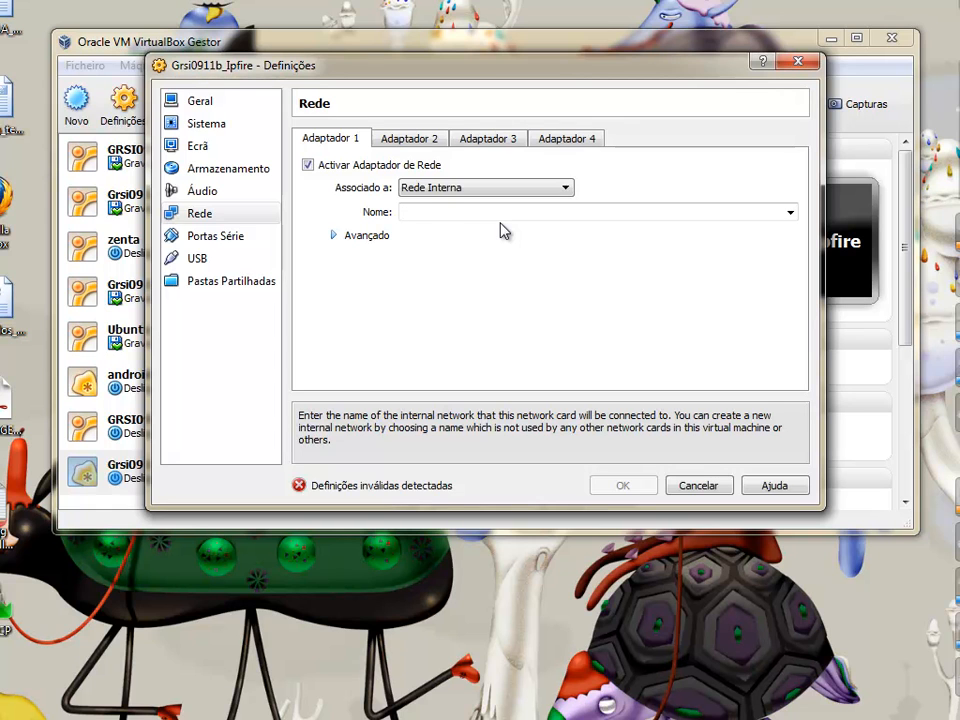
pyautogui.write('green')
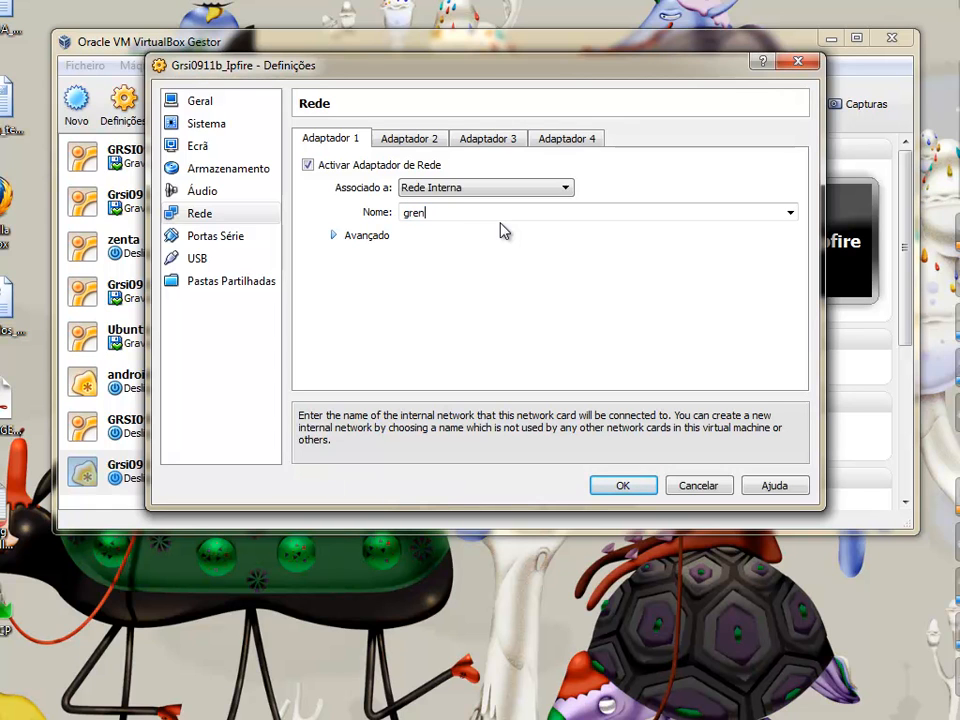
# Enable adapter 2 and attach it to NAT
pyautogui.click(411, 141)
pyautogui.click(388, 166)
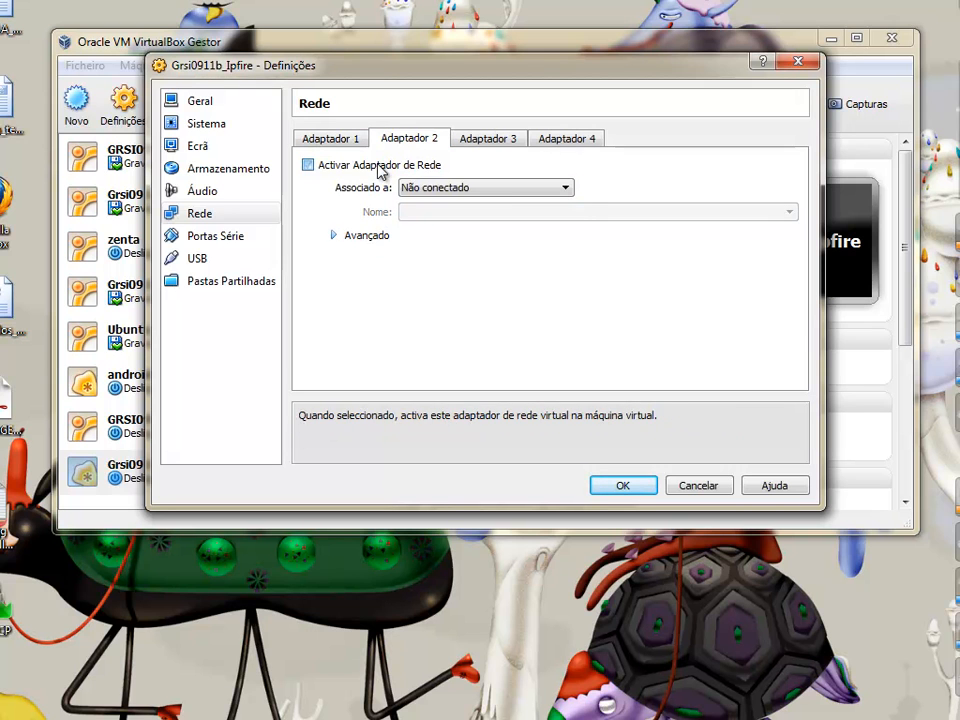
pyautogui.click(572, 196)
pyautogui.click(546, 210)
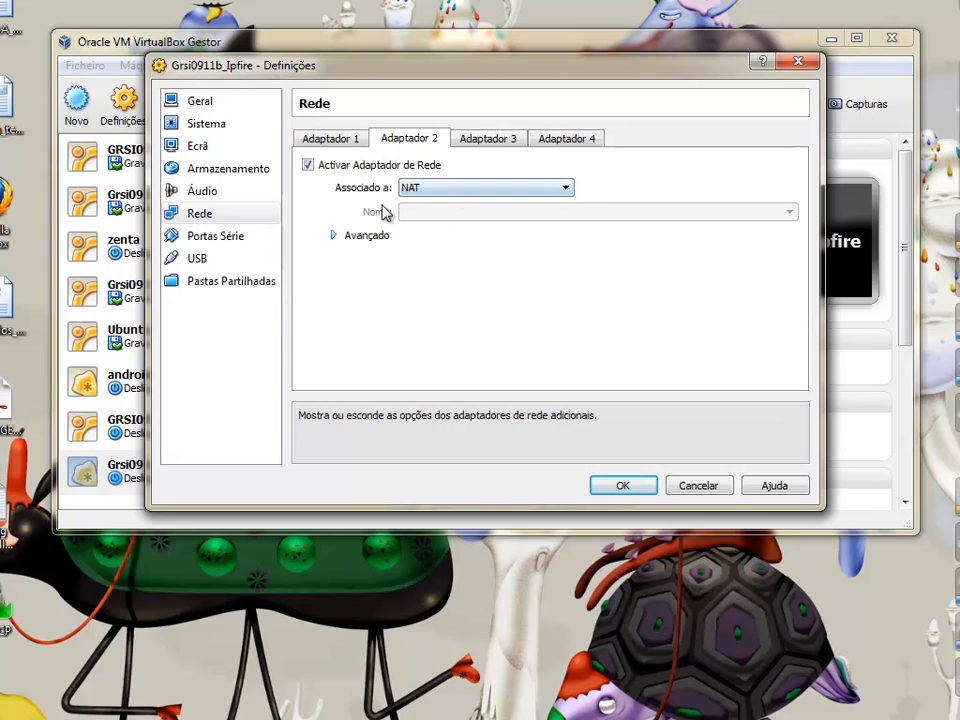
# Enable adapter 3 on internal network 'orange'
pyautogui.click(488, 142)
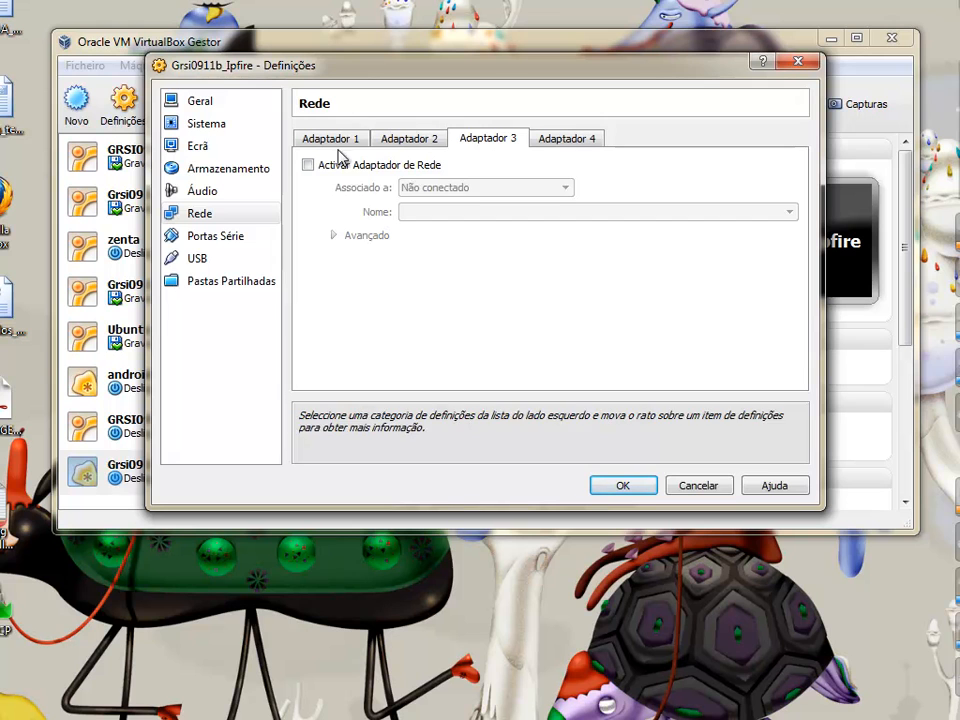
pyautogui.click(369, 165)
pyautogui.click(560, 190)
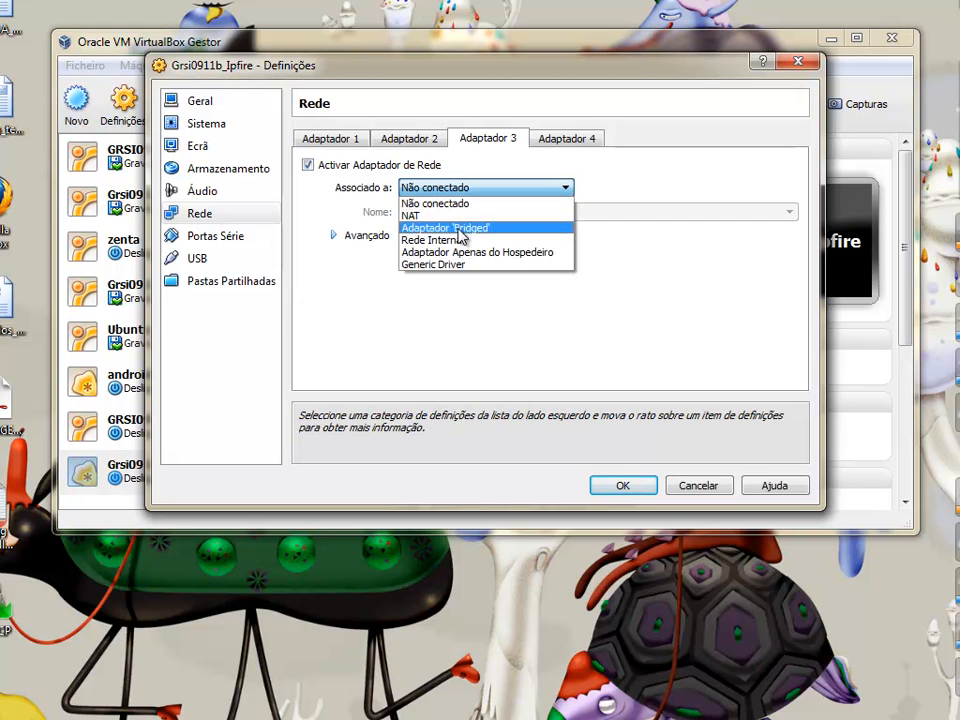
pyautogui.click(465, 240)
pyautogui.click(789, 213)
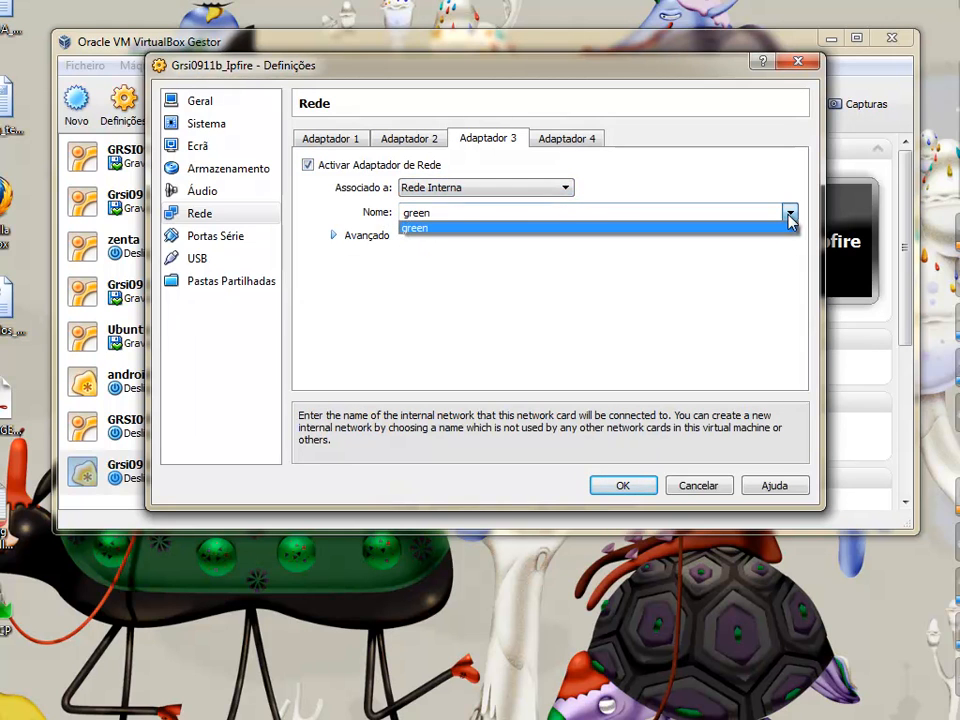
pyautogui.click(555, 211)
pyautogui.moveTo(552, 213); pyautogui.dragTo(300, 211)
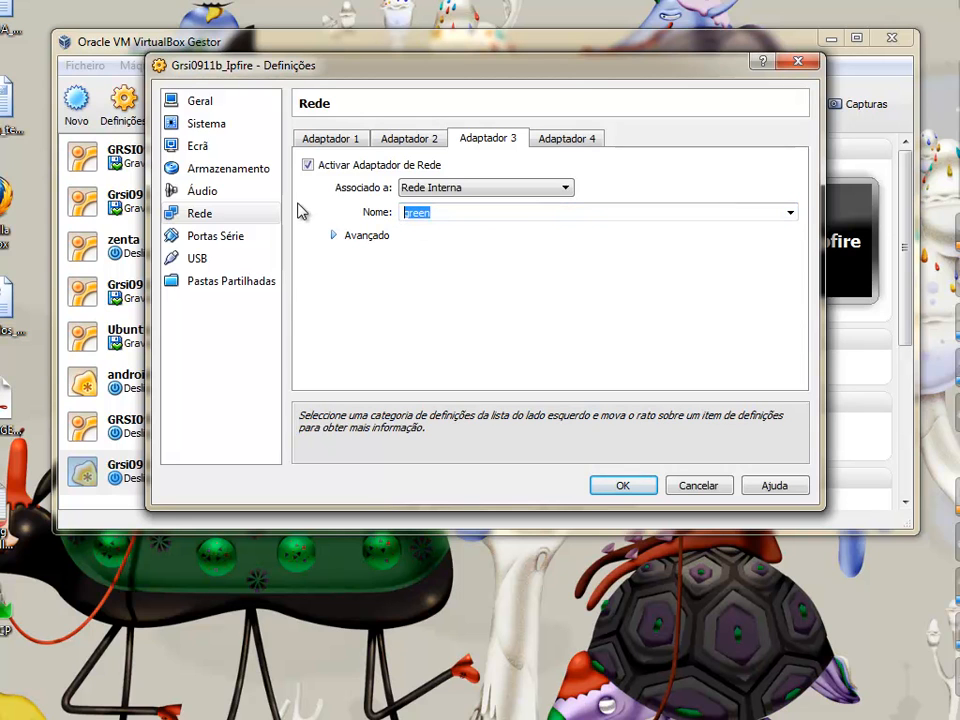
pyautogui.write('orange')
# Enable adapter 4 on internal network 'blue'
pyautogui.click(564, 142)
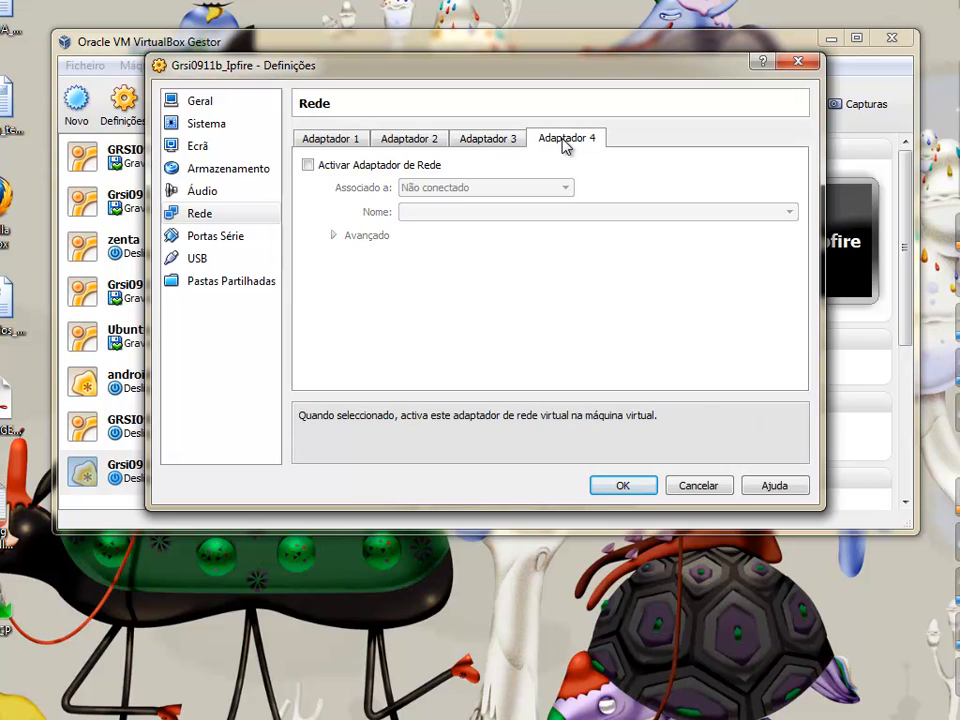
pyautogui.click(308, 165)
pyautogui.click(564, 188)
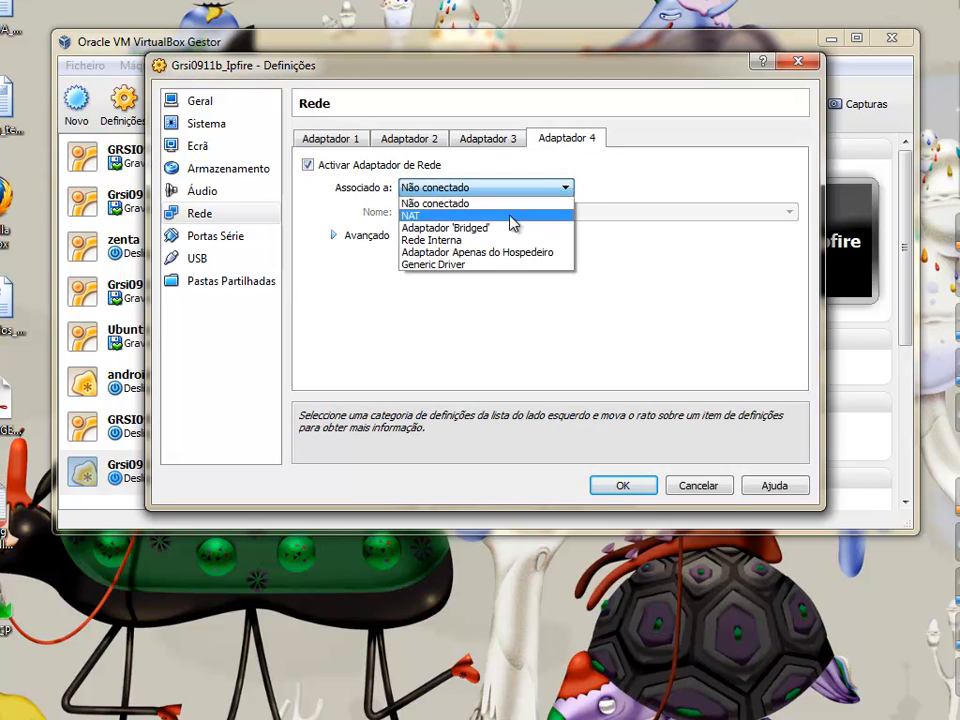
pyautogui.click(508, 240)
pyautogui.moveTo(474, 212); pyautogui.dragTo(243, 219)
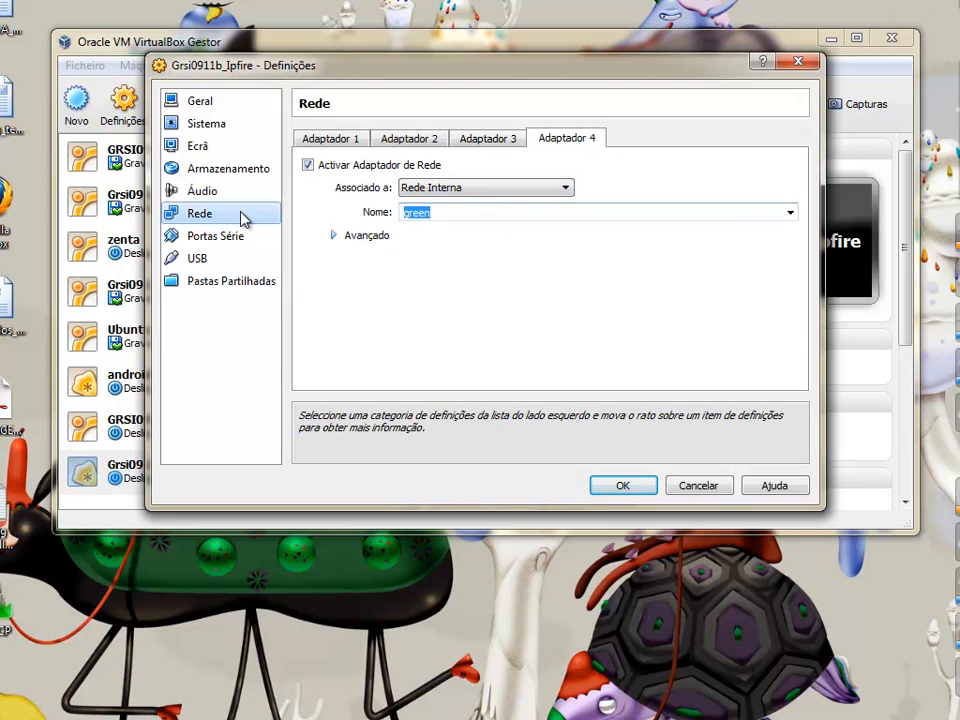
pyautogui.write('blue')
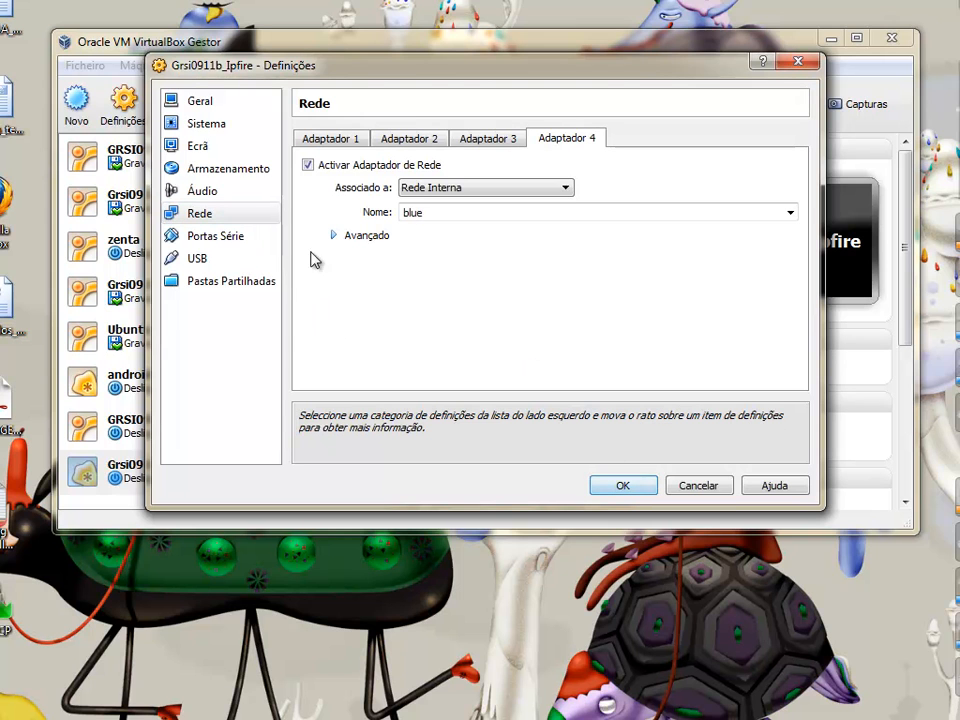
pyautogui.click(227, 172)
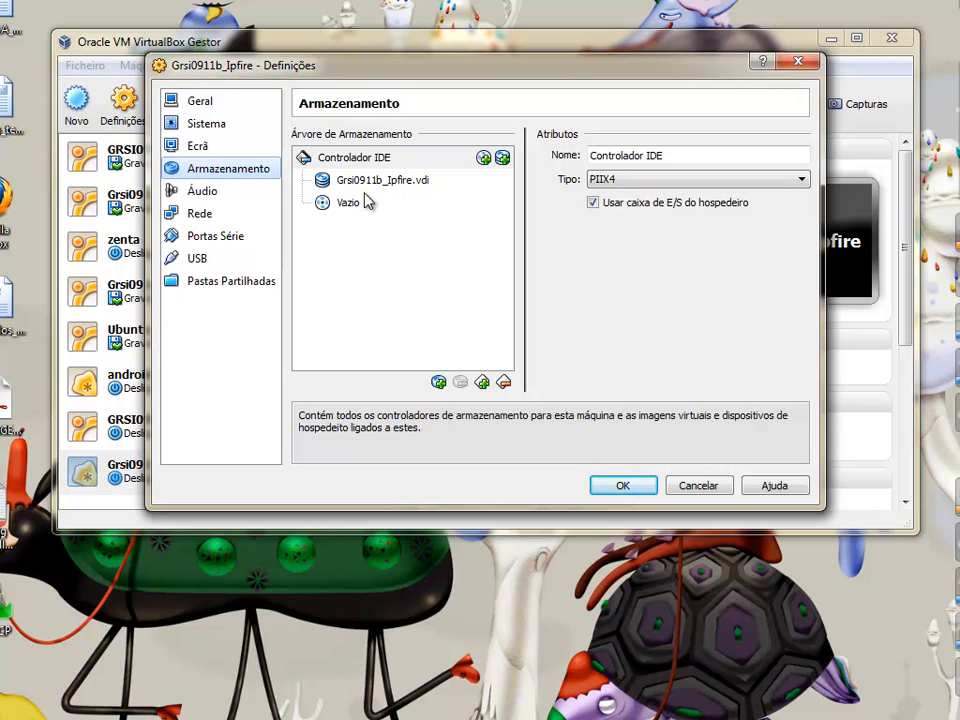
# Mount G:\Isos\ipfire-2.11.i586-full-core53.iso in the CD/DVD drive, save, and start the VM
pyautogui.click(412, 210)
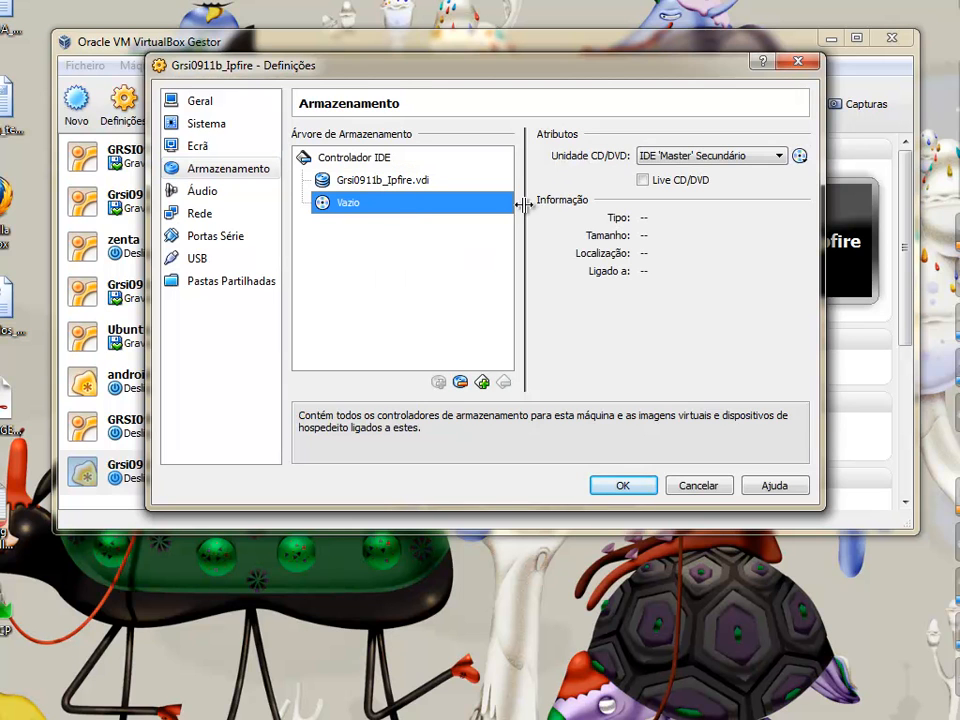
pyautogui.click(799, 156)
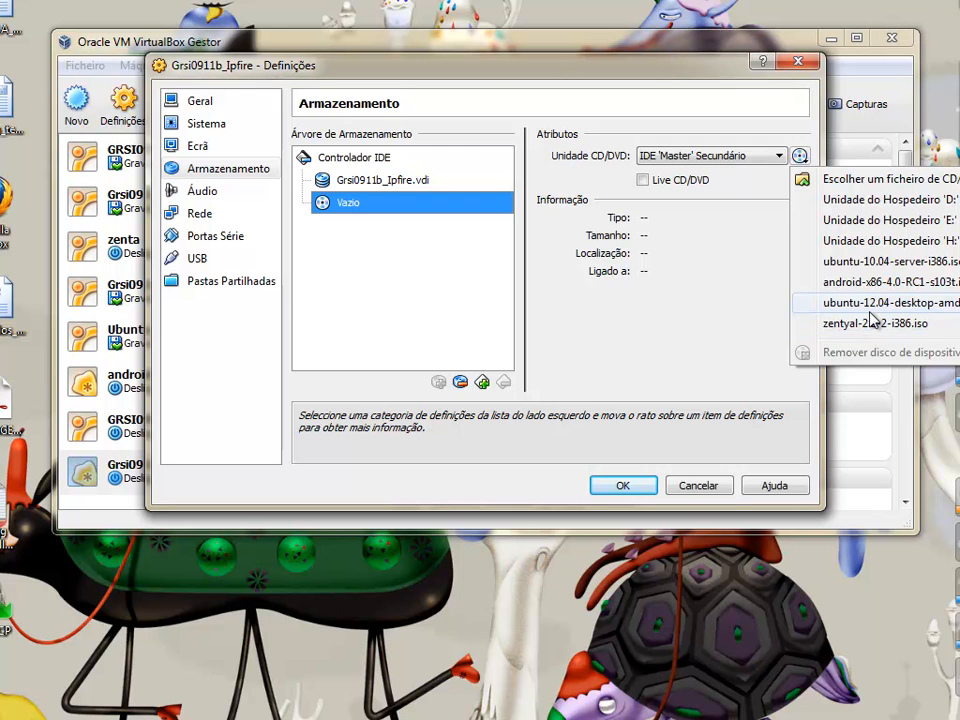
pyautogui.click(894, 178)
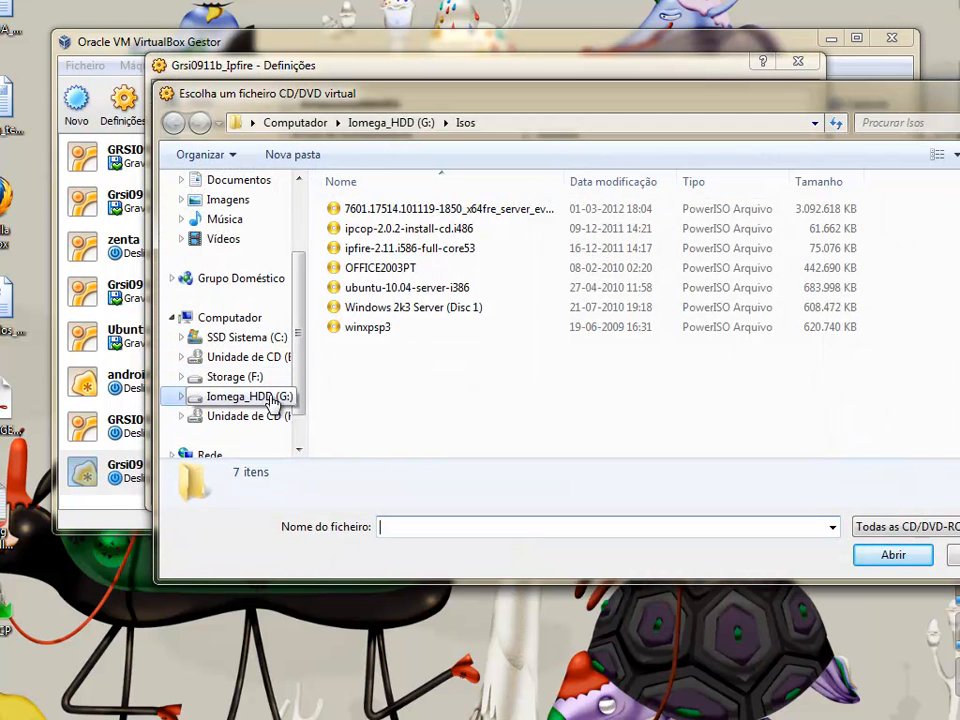
pyautogui.click(266, 399)
pyautogui.doubleClick(352, 308)
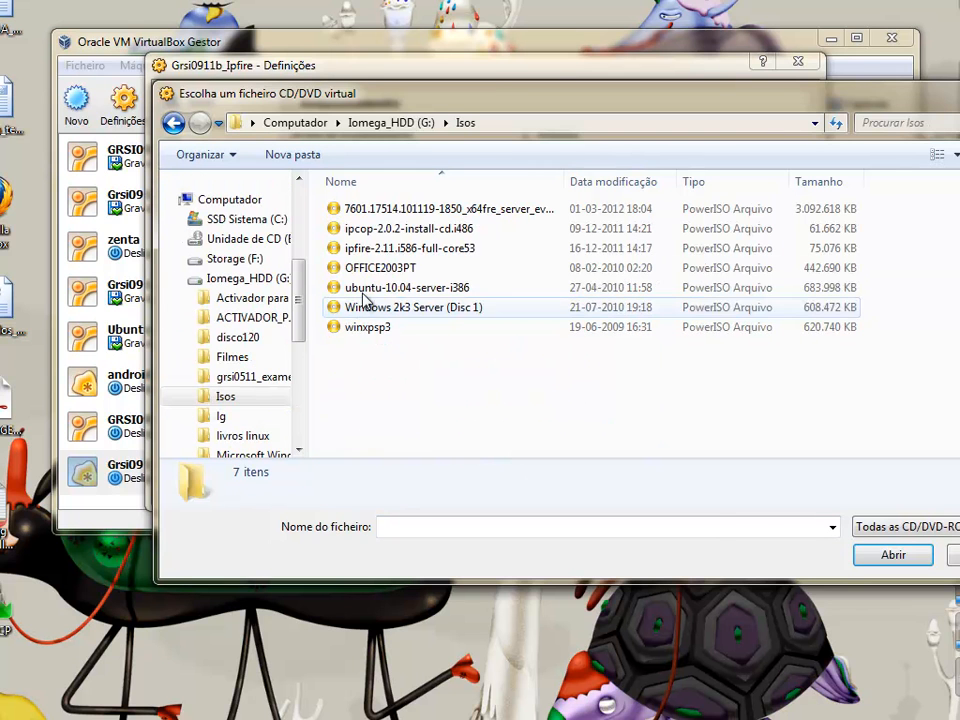
pyautogui.click(413, 248)
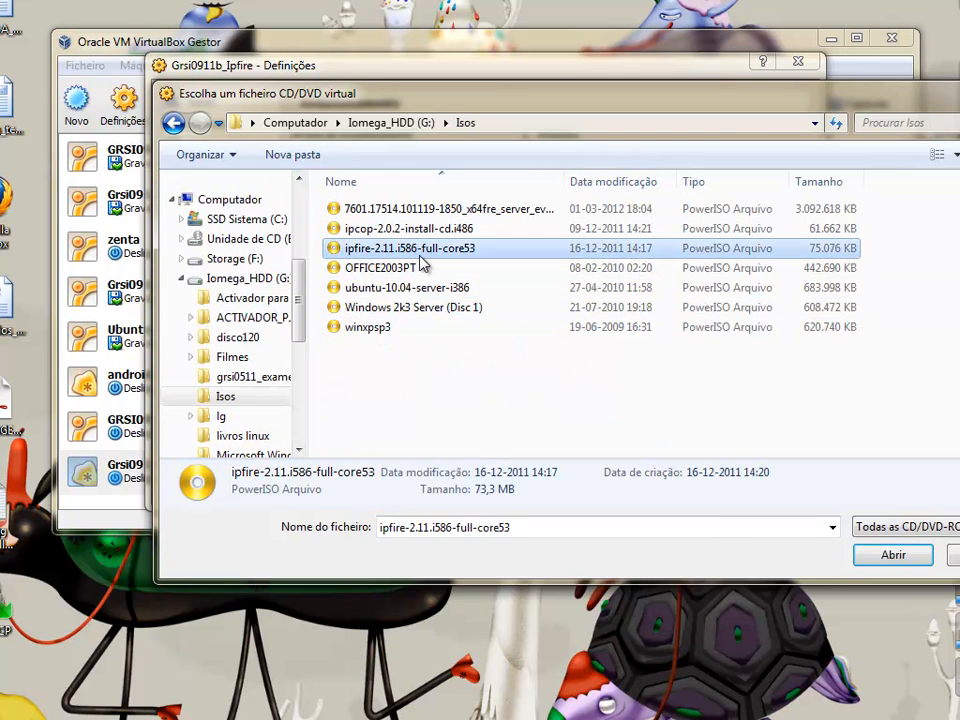
pyautogui.click(895, 554)
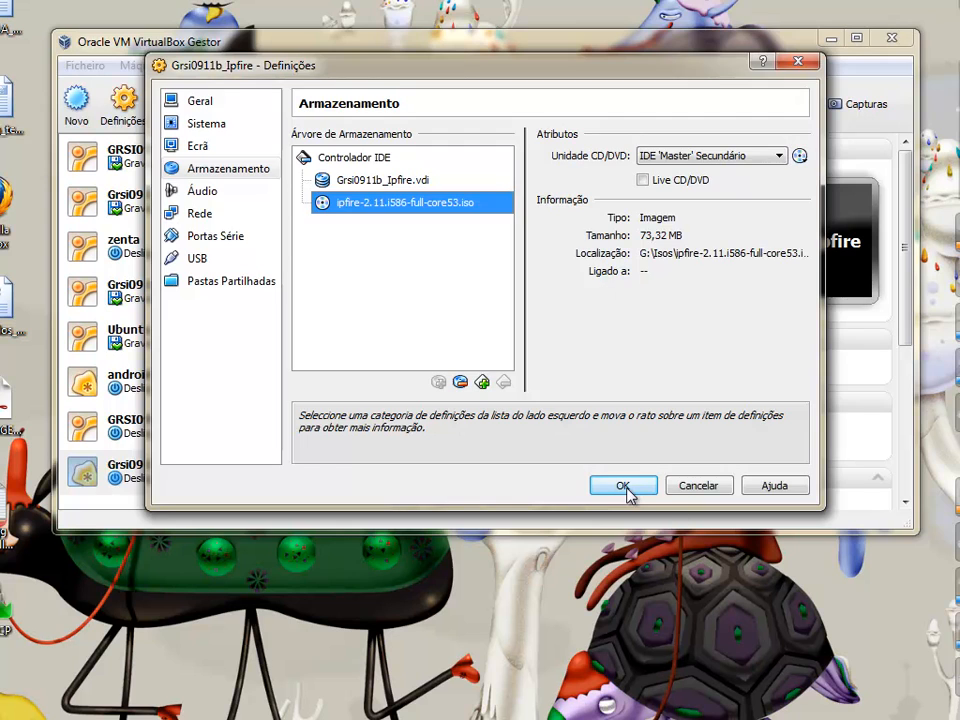
pyautogui.click(627, 548)
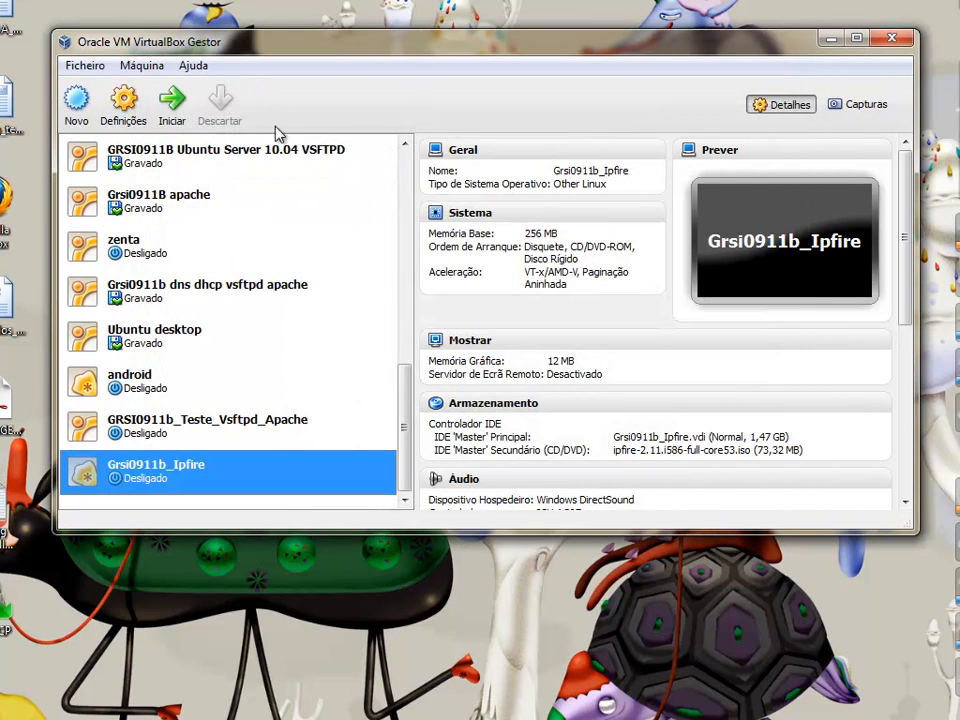
pyautogui.click(170, 108)
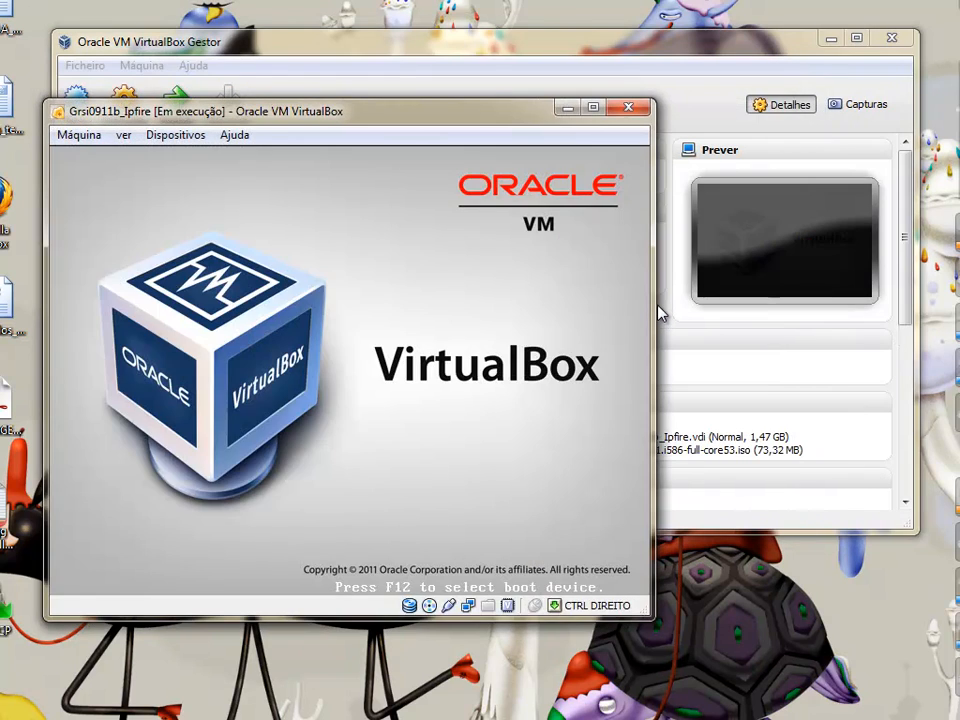
# Move the VM window aside and boot the IPFire installer from the boot: prompt
pyautogui.moveTo(381, 106); pyautogui.dragTo(424, 55)
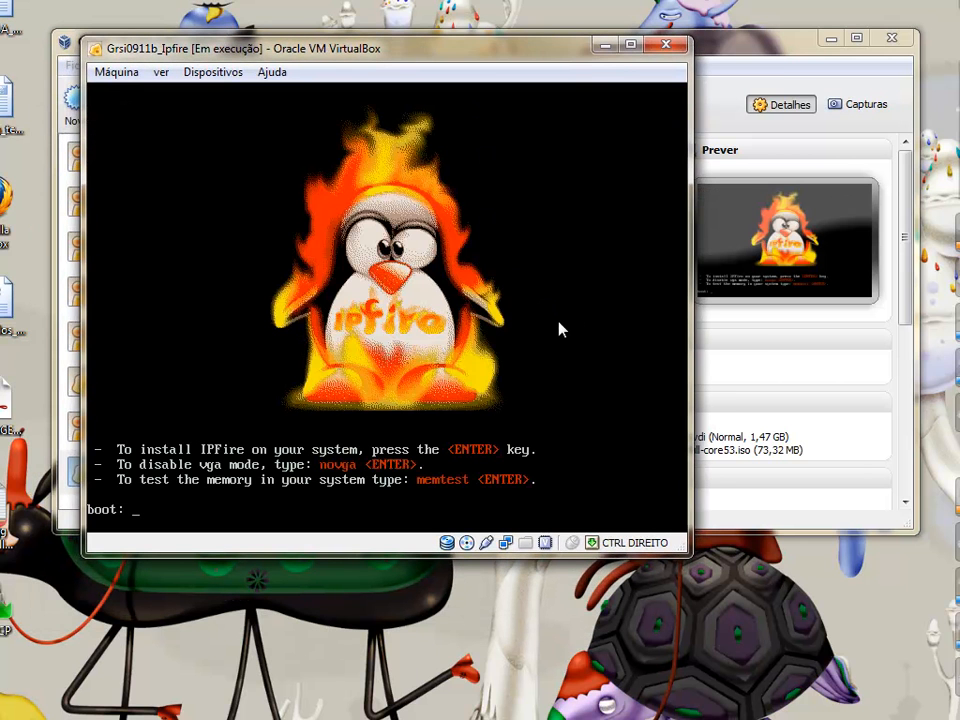
pyautogui.press('Return')
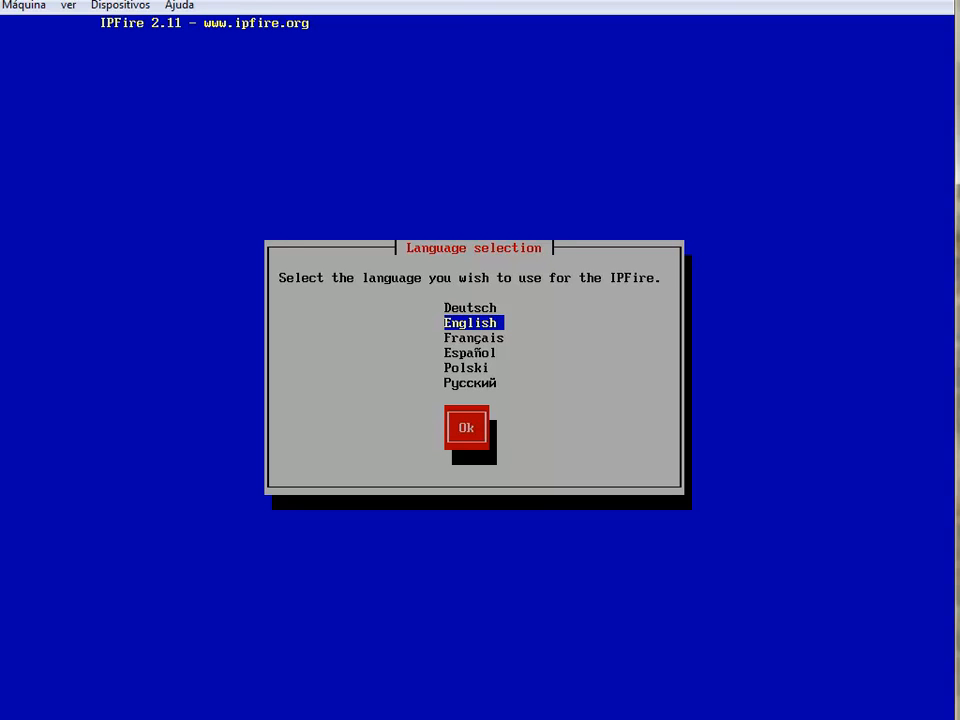
# Choose English, pass the welcome message and accept the IPFire license
pyautogui.press('Return')
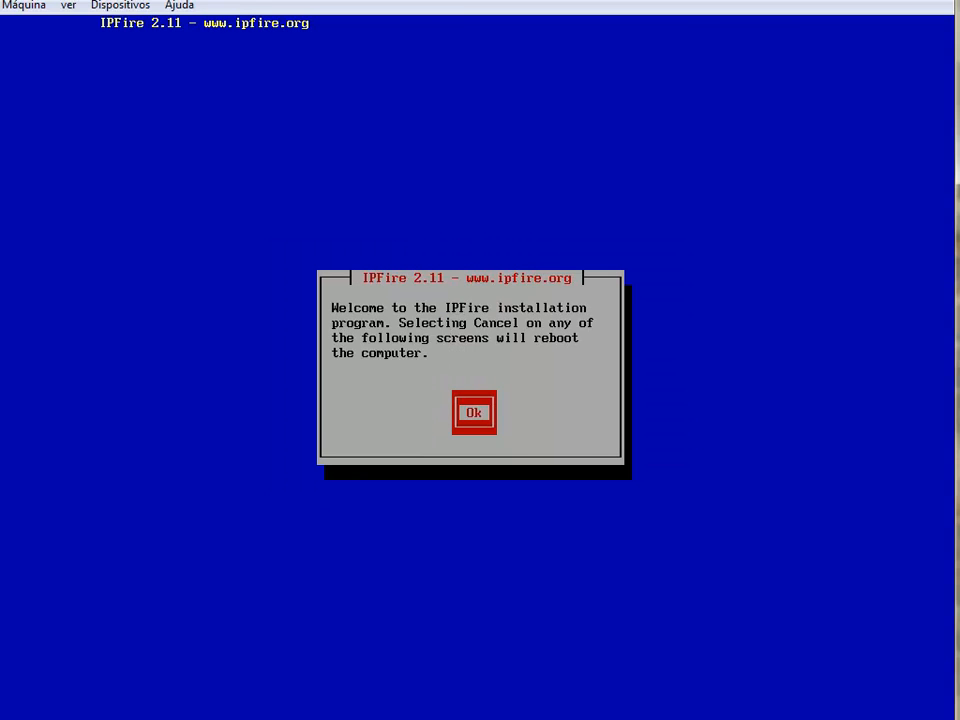
pyautogui.press('Return')
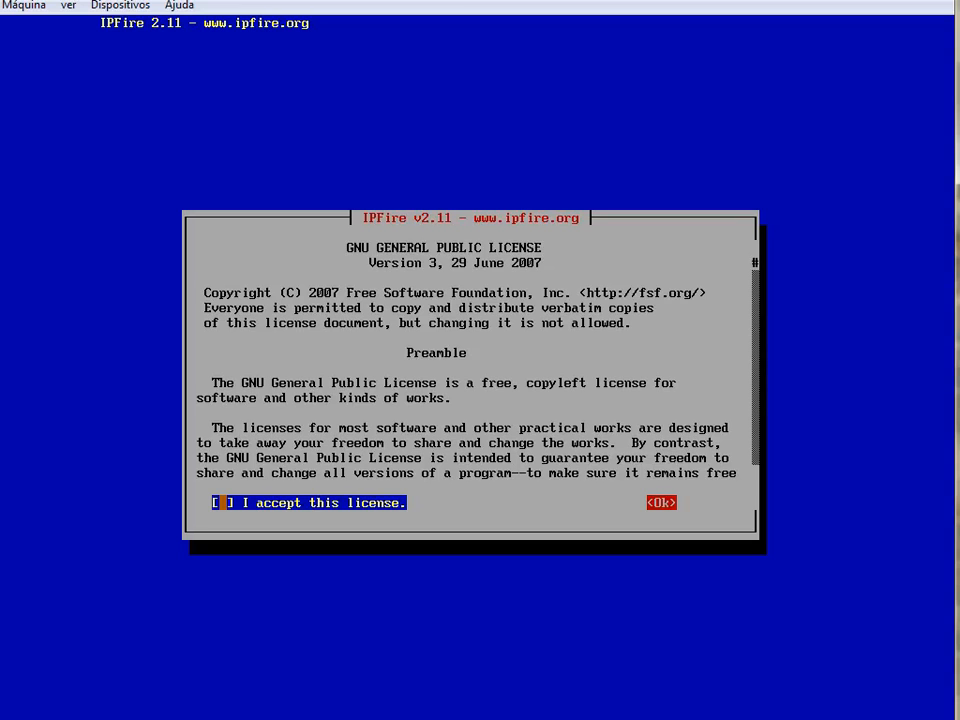
pyautogui.press('space')
pyautogui.press('Tab')
pyautogui.press('Return')
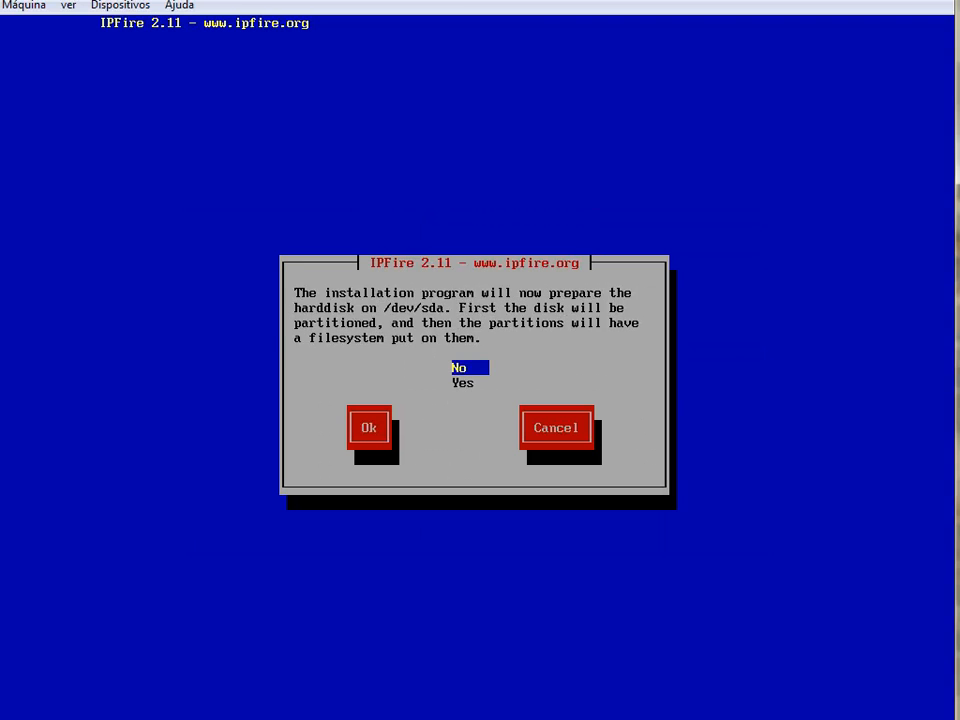
# Partition /dev/sda with Ext4 and reboot after the installation completes
pyautogui.press('Down')
pyautogui.press('Tab')
pyautogui.press('Return')
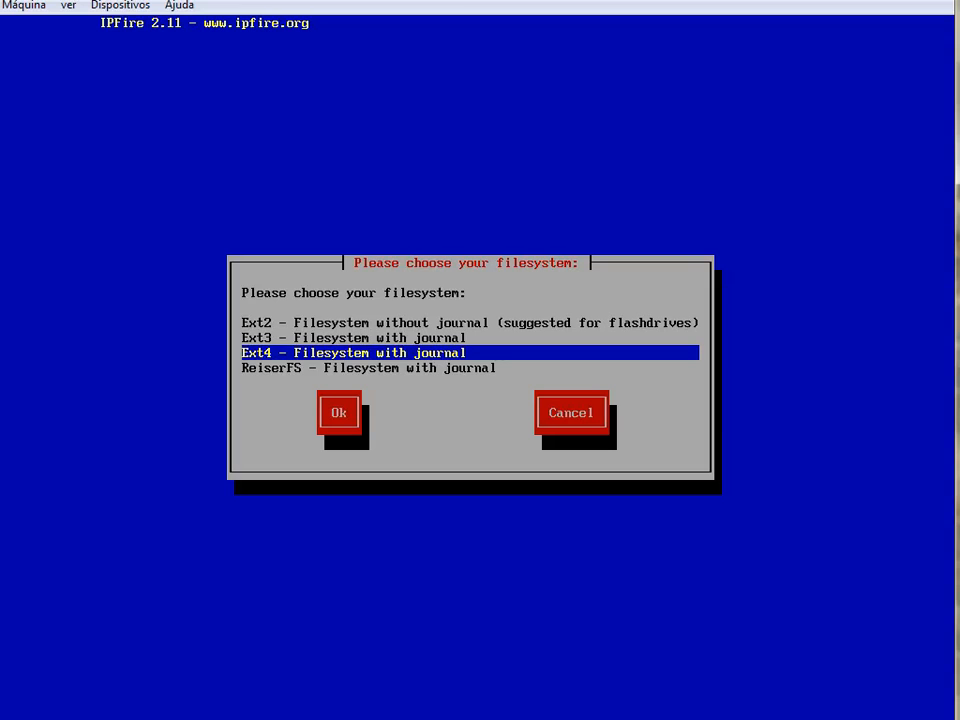
pyautogui.press('Return')
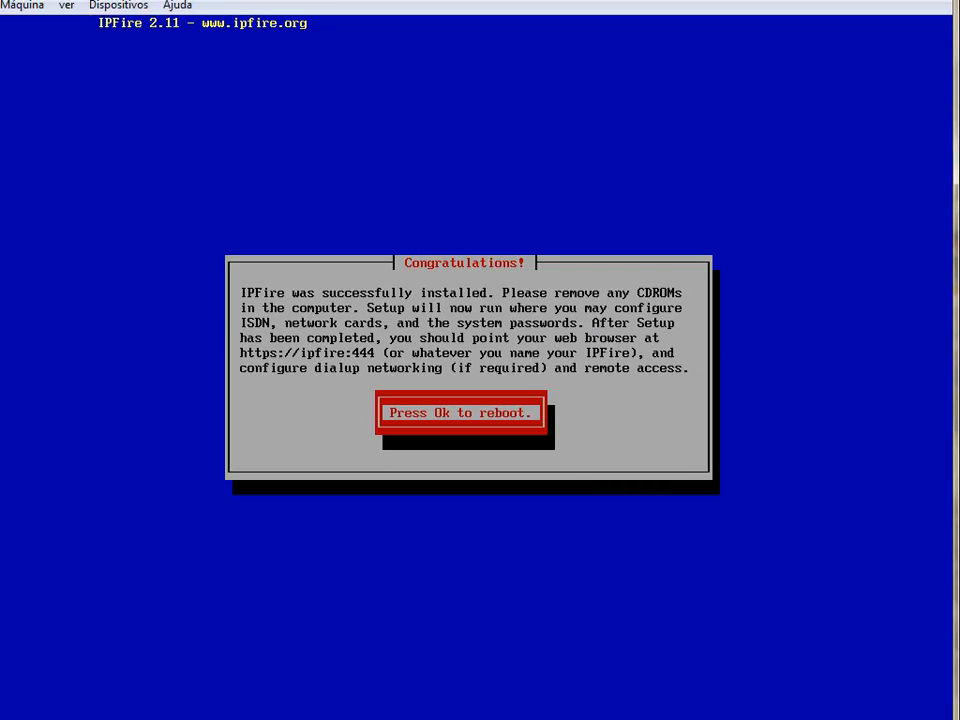
pyautogui.press('Return')
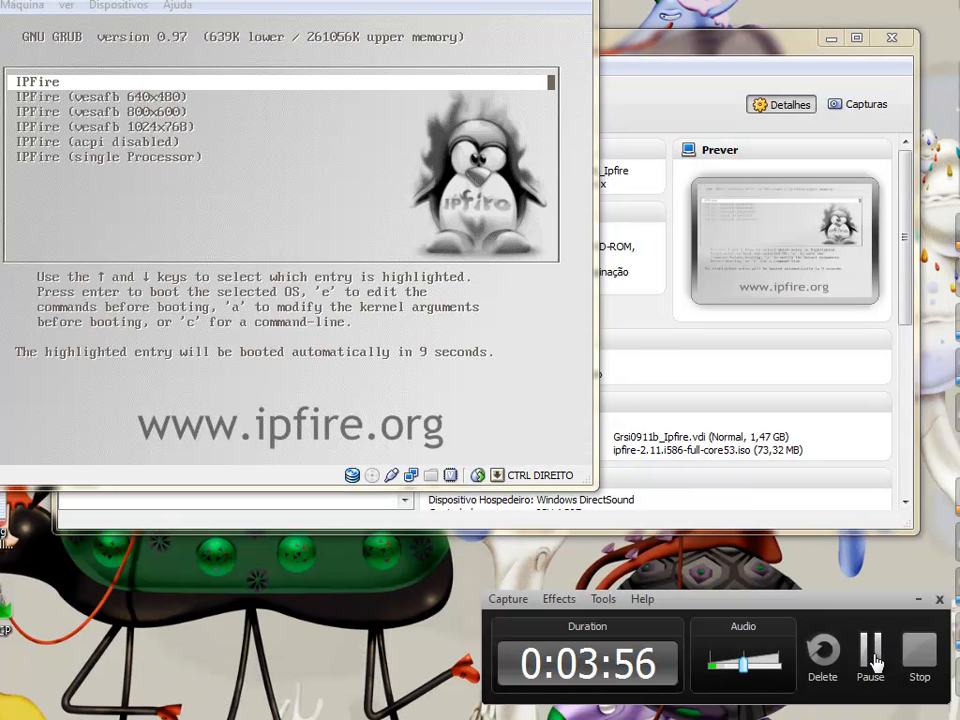
# Select the pt-latin1 keyboard layout
pyautogui.click(870, 662)
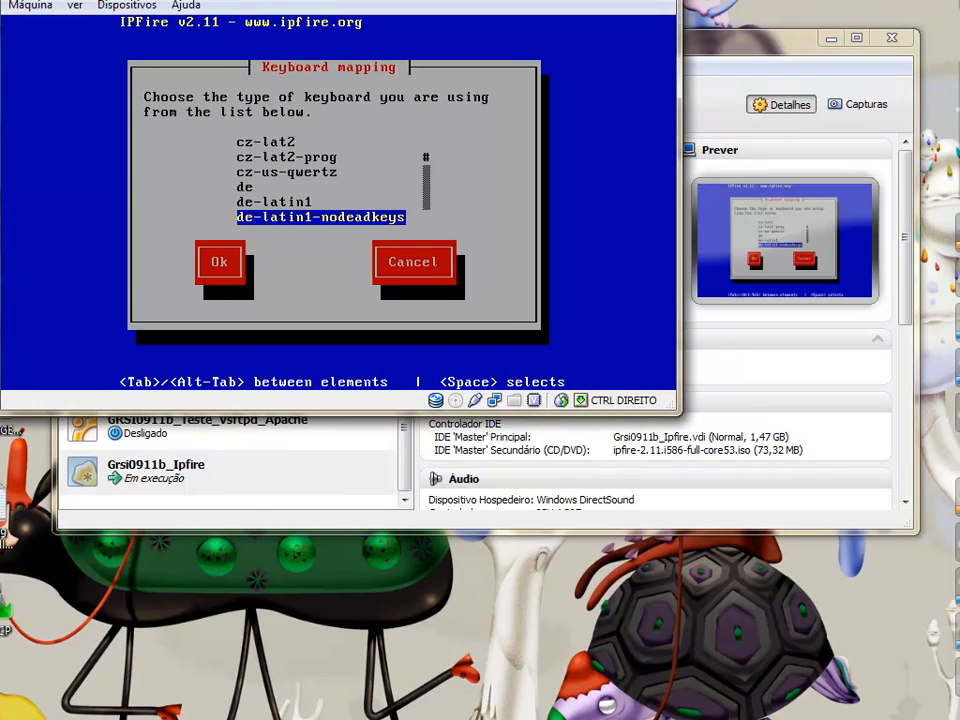
pyautogui.press('Down')
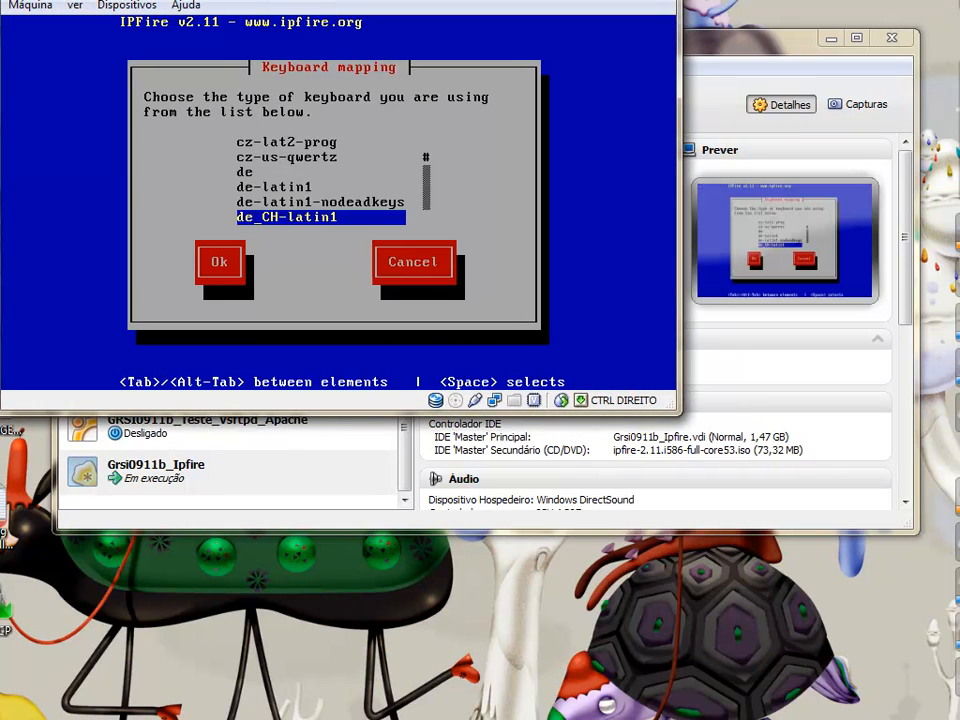
pyautogui.press('p')
pyautogui.press('Down')
pyautogui.press('Down')
pyautogui.press('Down')
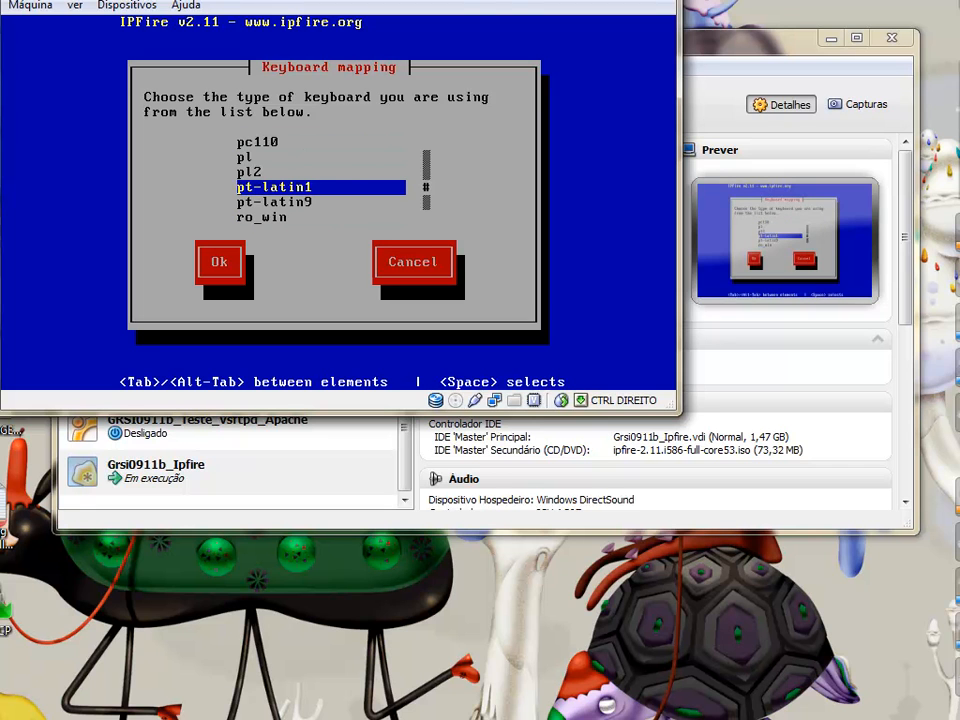
pyautogui.press('Return')
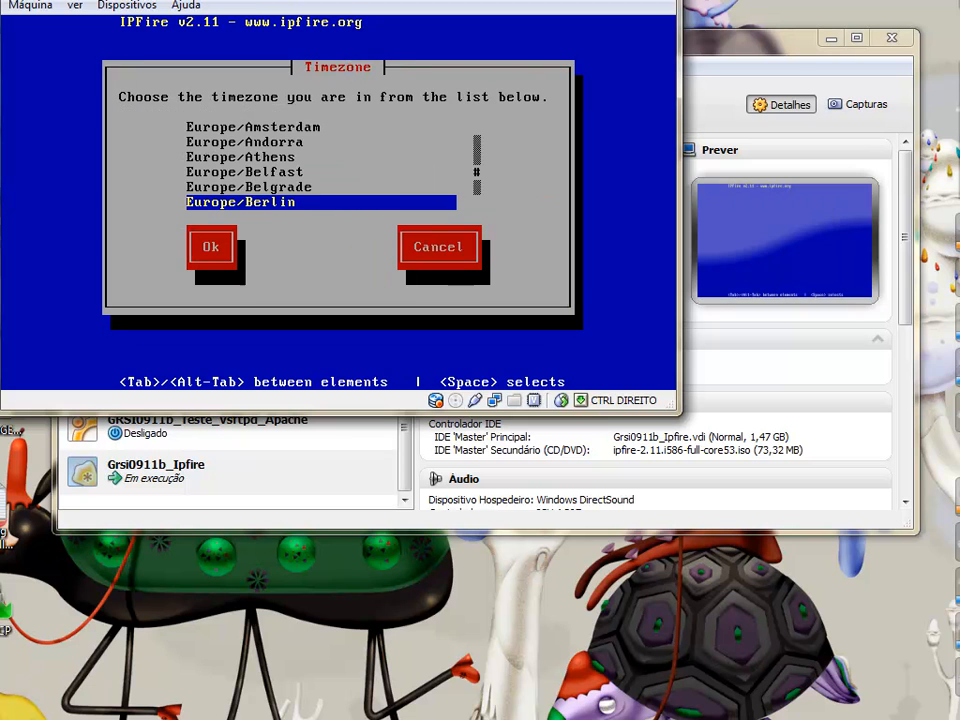
# Set the timezone to Europe/Lisbon
pyautogui.press('Down')
pyautogui.press('Down')
pyautogui.press('Down')
pyautogui.press('Down')
pyautogui.press('Down')
pyautogui.press('Down')
pyautogui.press('Down')
pyautogui.press('Down')
pyautogui.press('Down')
pyautogui.press('Down')
pyautogui.press('Down')
pyautogui.press('Down')
pyautogui.press('Down')
pyautogui.press('Down')
pyautogui.press('Down')
pyautogui.press('Down')
pyautogui.press('Down')
pyautogui.press('Down')
pyautogui.press('Down')
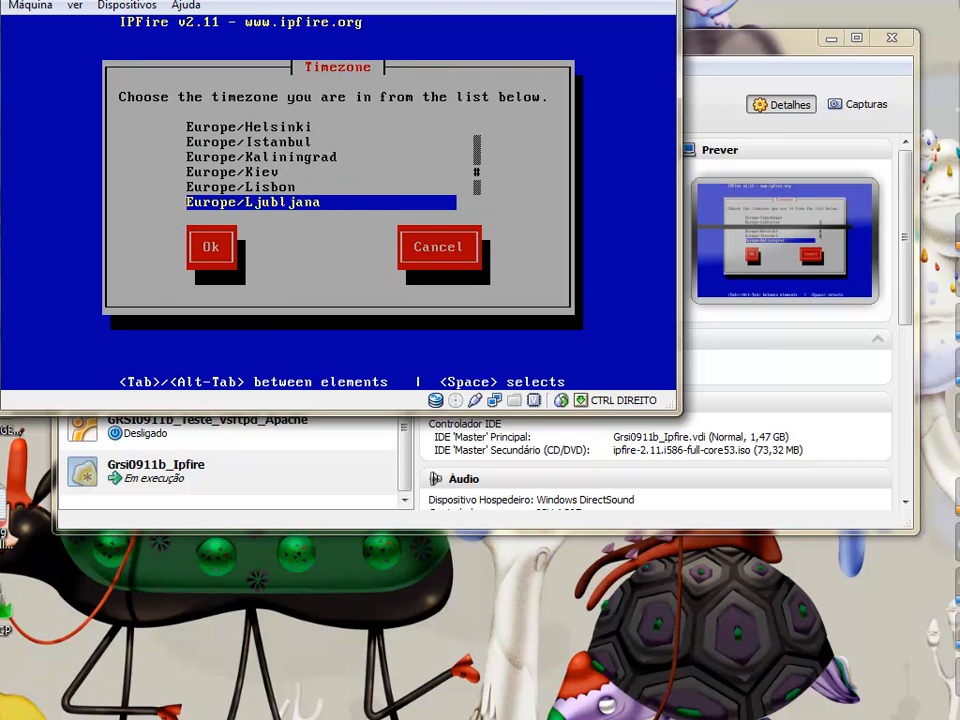
pyautogui.press('Up')
pyautogui.press('Up')
pyautogui.press('Up')
pyautogui.press('Up')
pyautogui.press('Up')
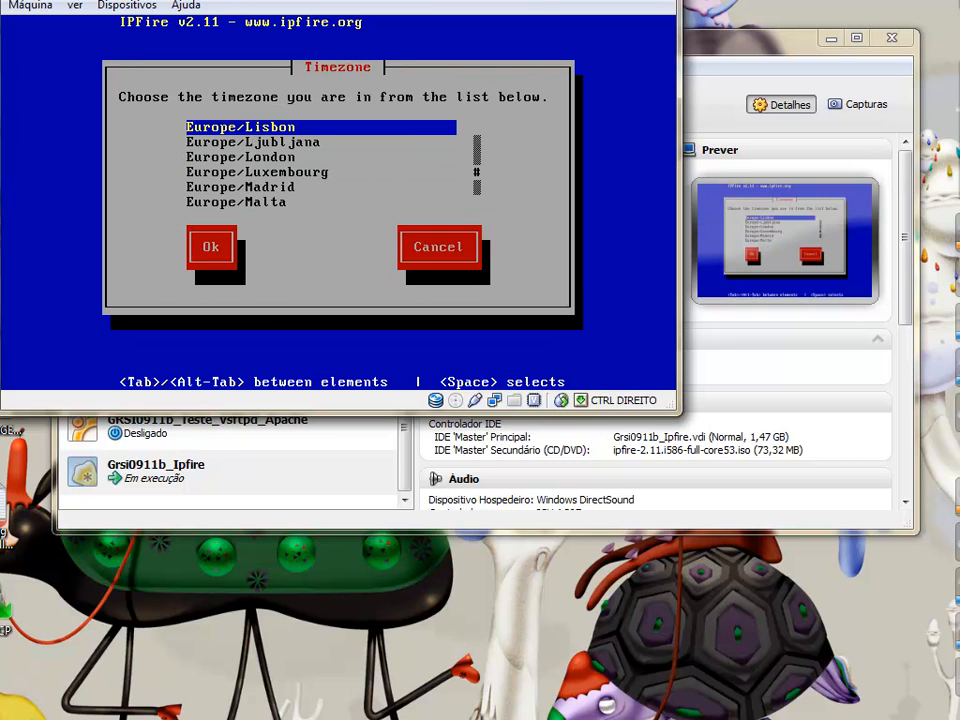
pyautogui.press('Tab')
pyautogui.press('Return')
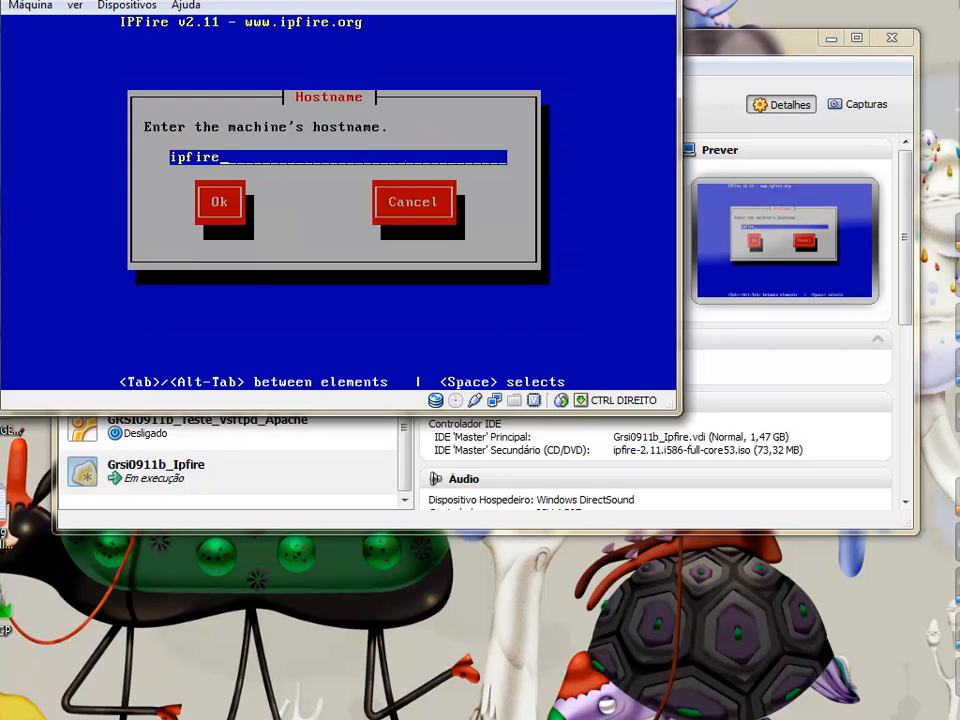
# Set the hostname to parede and the domain name to grs.local
pyautogui.press('BackSpace')
pyautogui.press('BackSpace')
pyautogui.press('BackSpace')
pyautogui.press('BackSpace')
pyautogui.press('BackSpace')
pyautogui.press('BackSpace')
pyautogui.write('parede')
pyautogui.press('Tab')
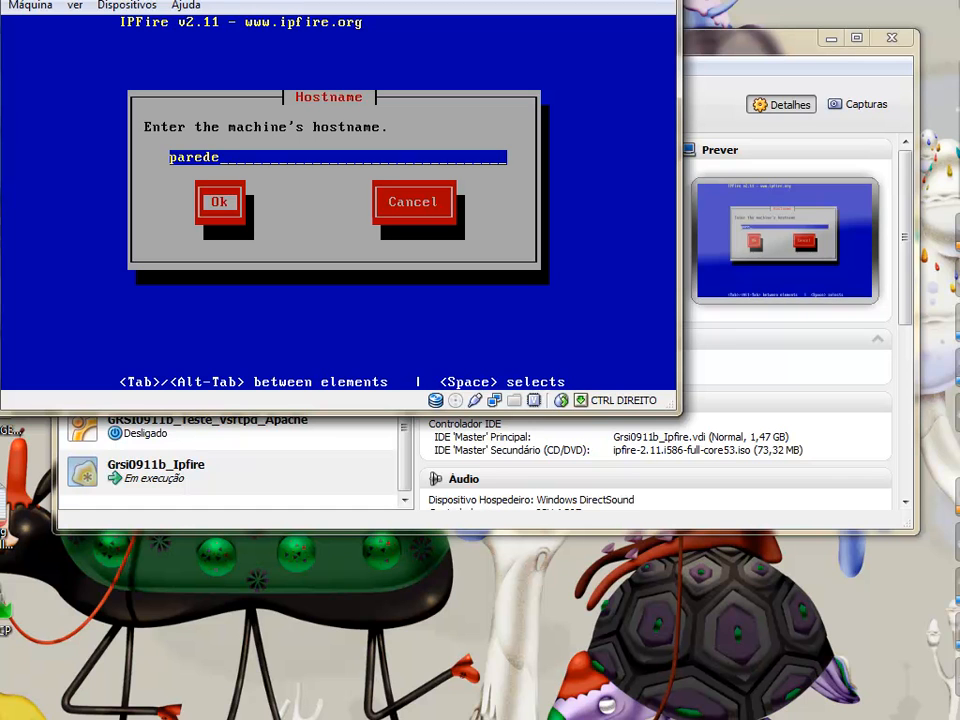
pyautogui.press('Return')
pyautogui.press('BackSpace')
pyautogui.press('BackSpace')
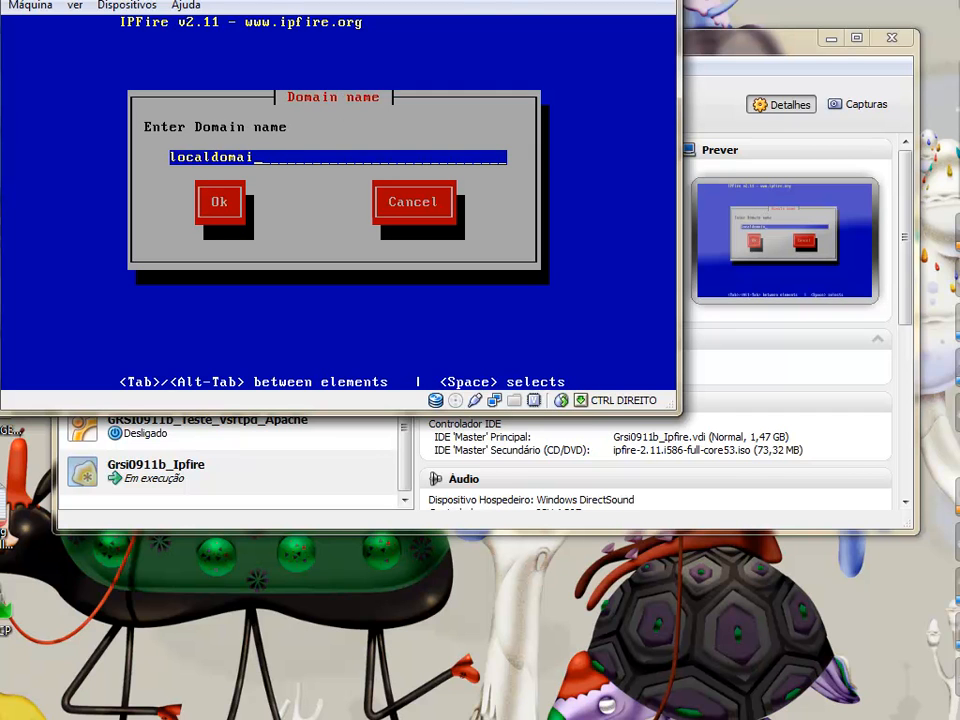
pyautogui.press('BackSpace')
pyautogui.press('BackSpace')
pyautogui.press('BackSpace')
pyautogui.press('BackSpace')
pyautogui.press('BackSpace')
pyautogui.press('BackSpace')
pyautogui.press('BackSpace')
pyautogui.press('BackSpace')
pyautogui.press('BackSpace')
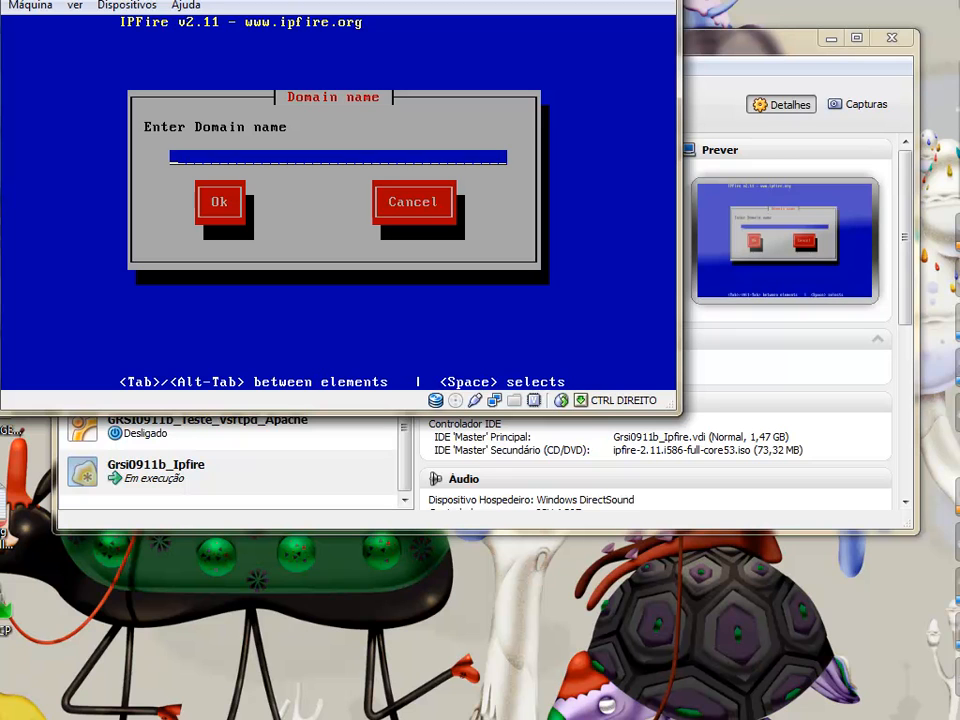
pyautogui.write('grs.local')
pyautogui.press('Tab')
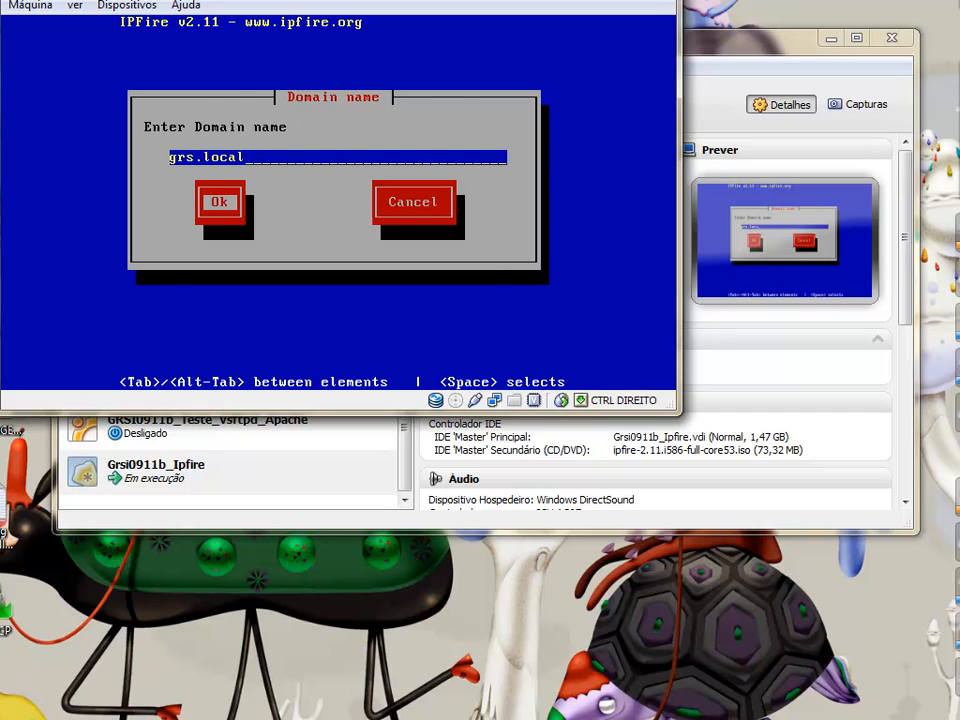
pyautogui.press('Return')
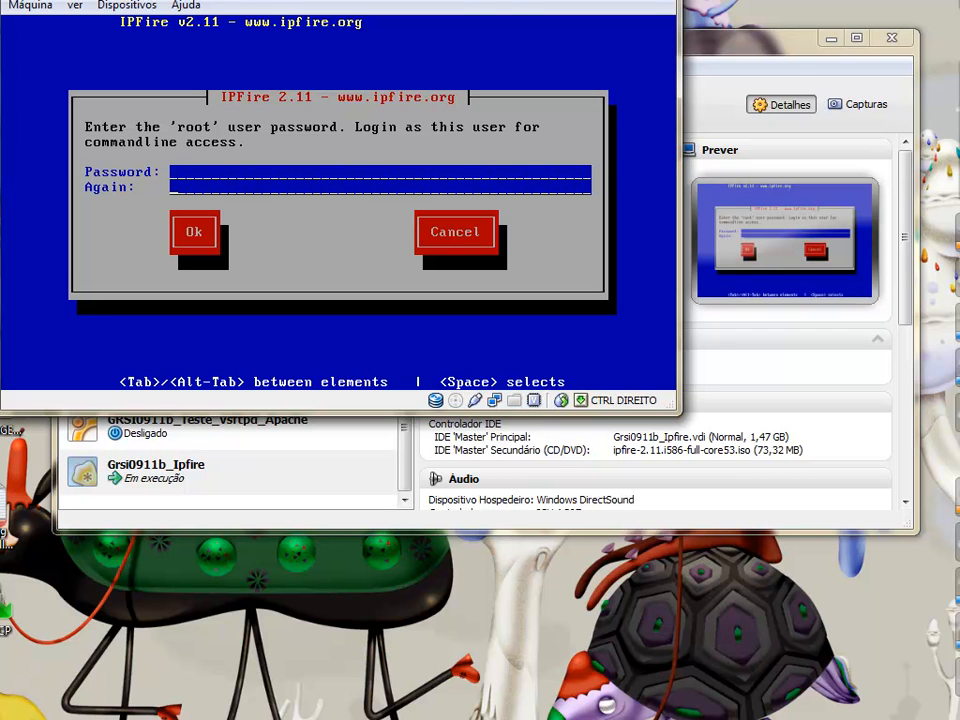
# Confirm the root and admin passwords
pyautogui.press('Tab')
pyautogui.press('Tab')
pyautogui.press('Return')
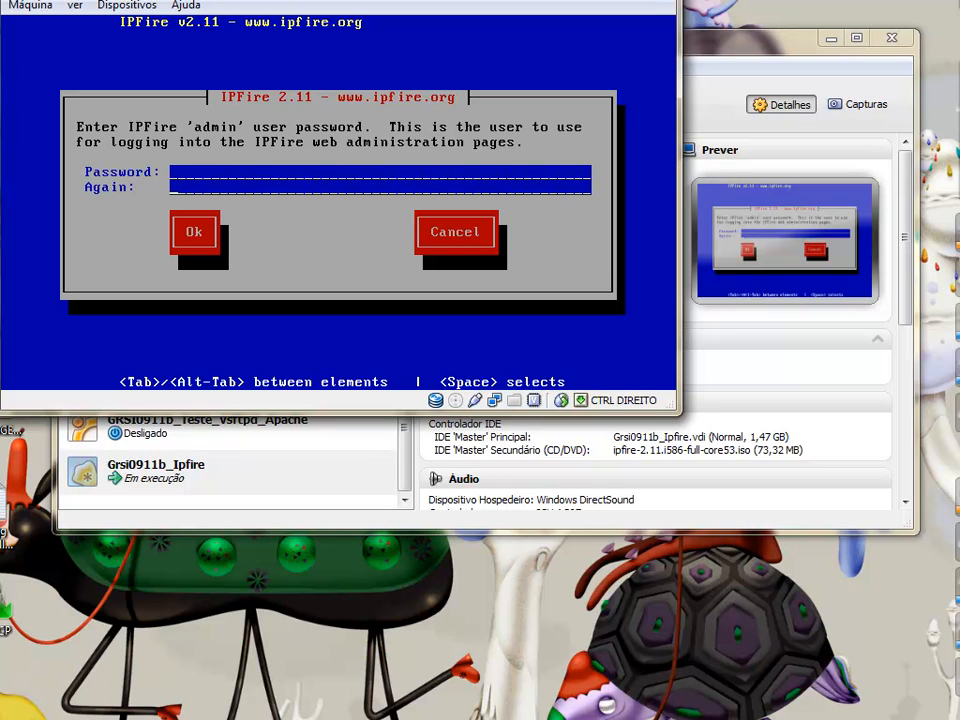
pyautogui.press('Tab')
pyautogui.press('Tab')
pyautogui.press('Return')
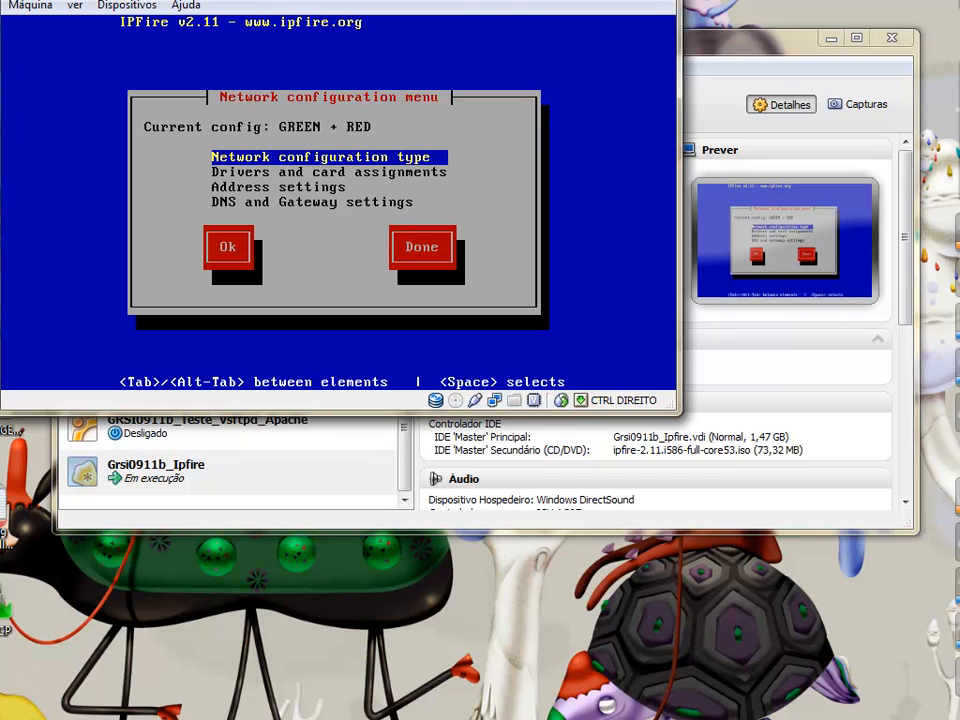
# Change the network configuration type to GREEN + RED + ORANGE + BLUE
pyautogui.press('Return')
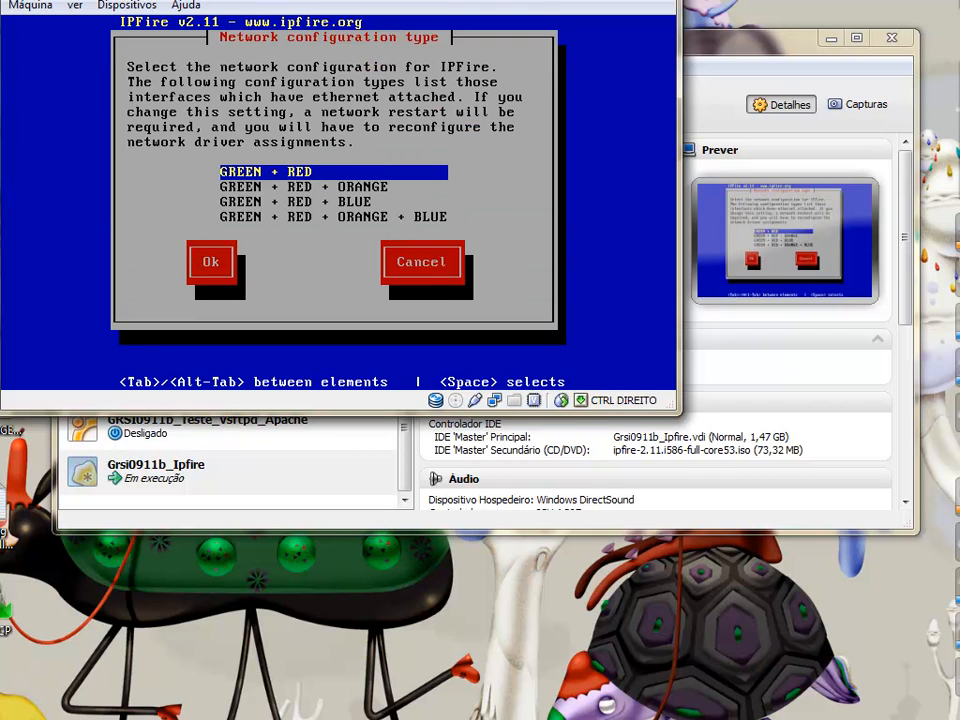
pyautogui.press('Down')
pyautogui.press('Down')
pyautogui.press('Down')
pyautogui.press('Up')
pyautogui.press('Up')
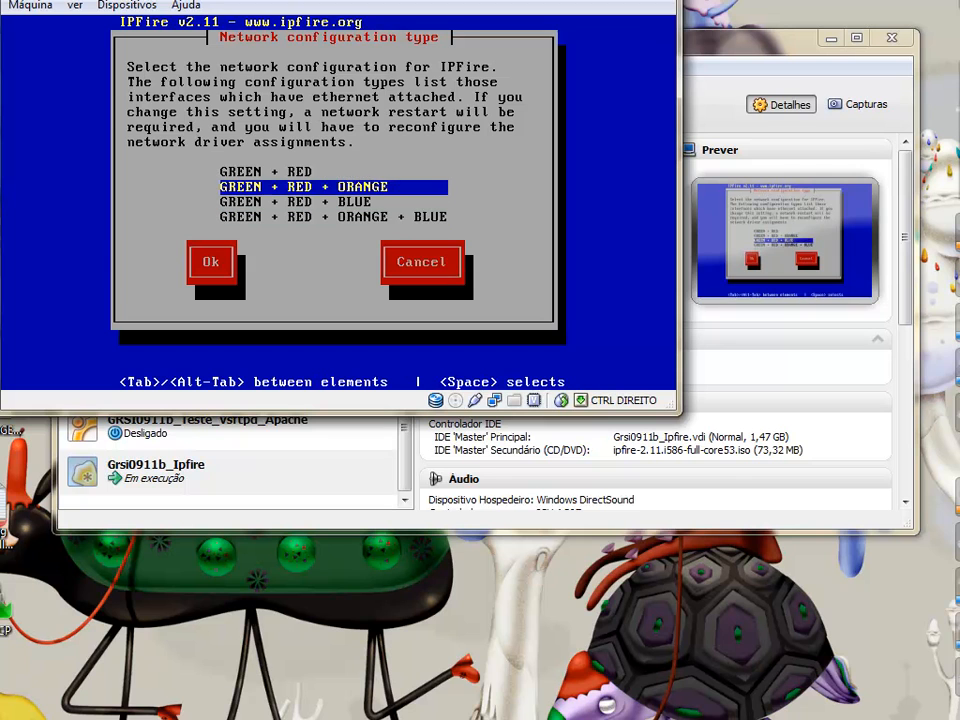
pyautogui.press('Up')
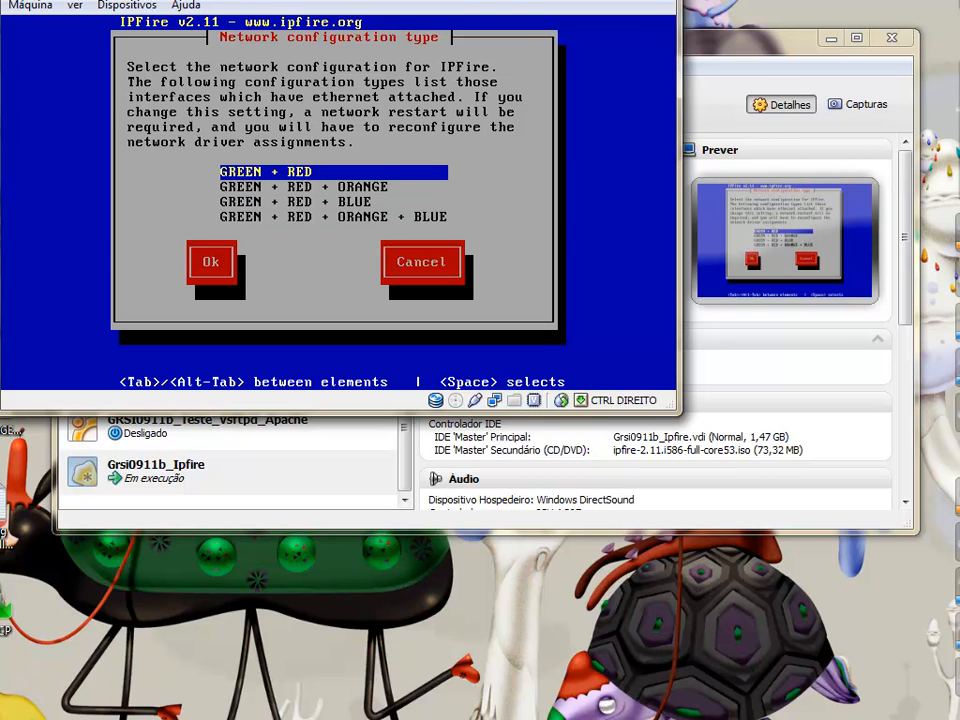
pyautogui.press('Down')
pyautogui.press('Up')
pyautogui.press('Down')
pyautogui.press('Down')
pyautogui.press('Down')
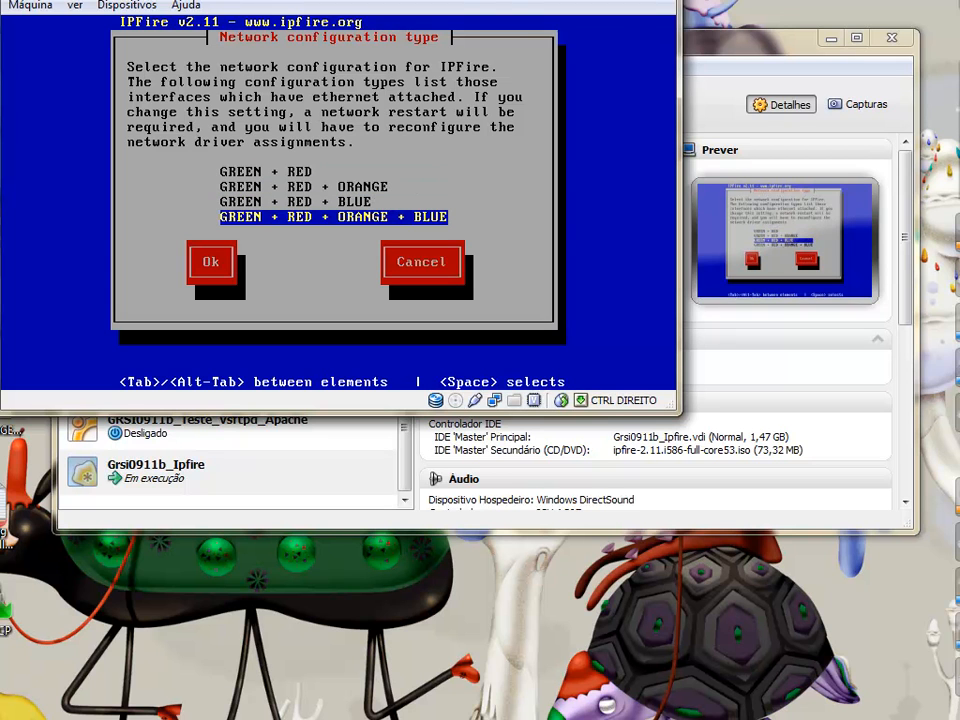
pyautogui.press('Tab')
pyautogui.press('Return')
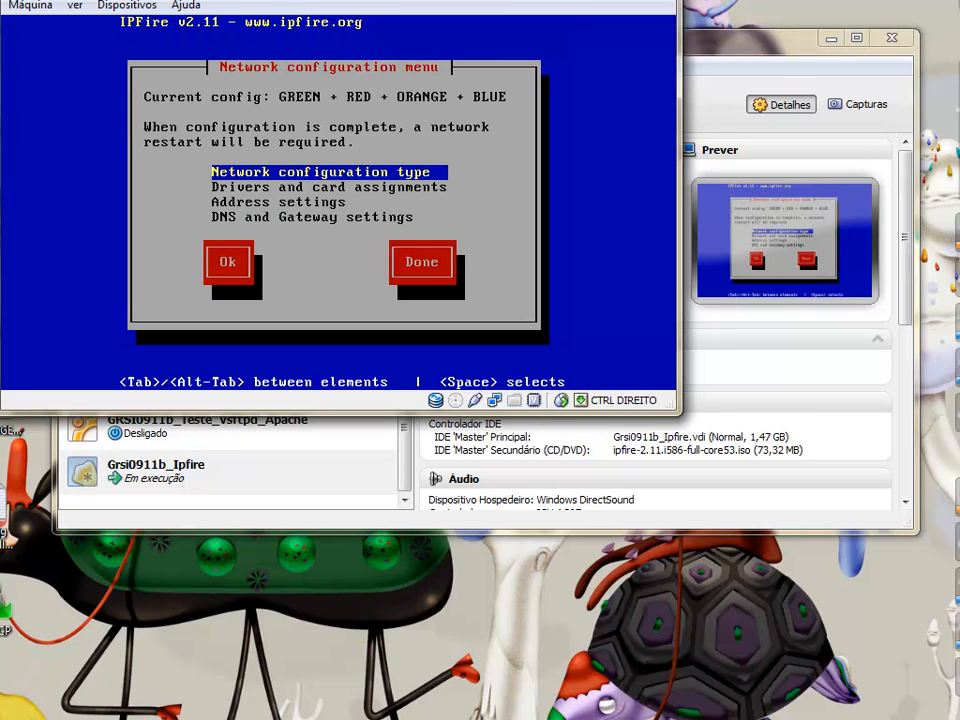
# Reconfirm the four-network type and go to Drivers and card assignments
pyautogui.press('Return')
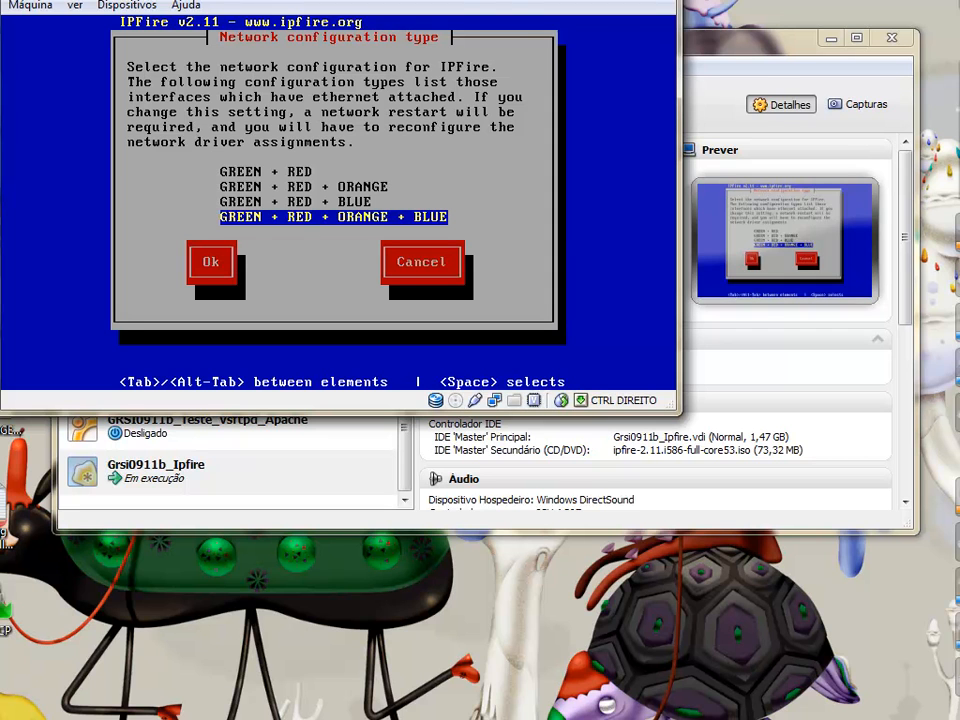
pyautogui.press('Return')
pyautogui.press('Down')
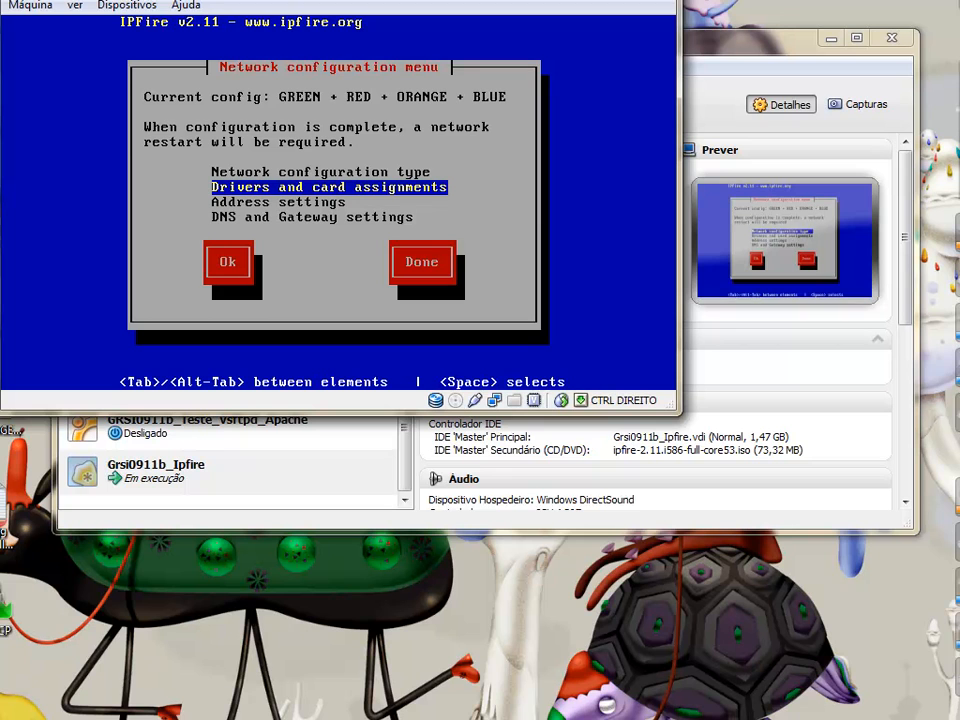
pyautogui.press('Return')
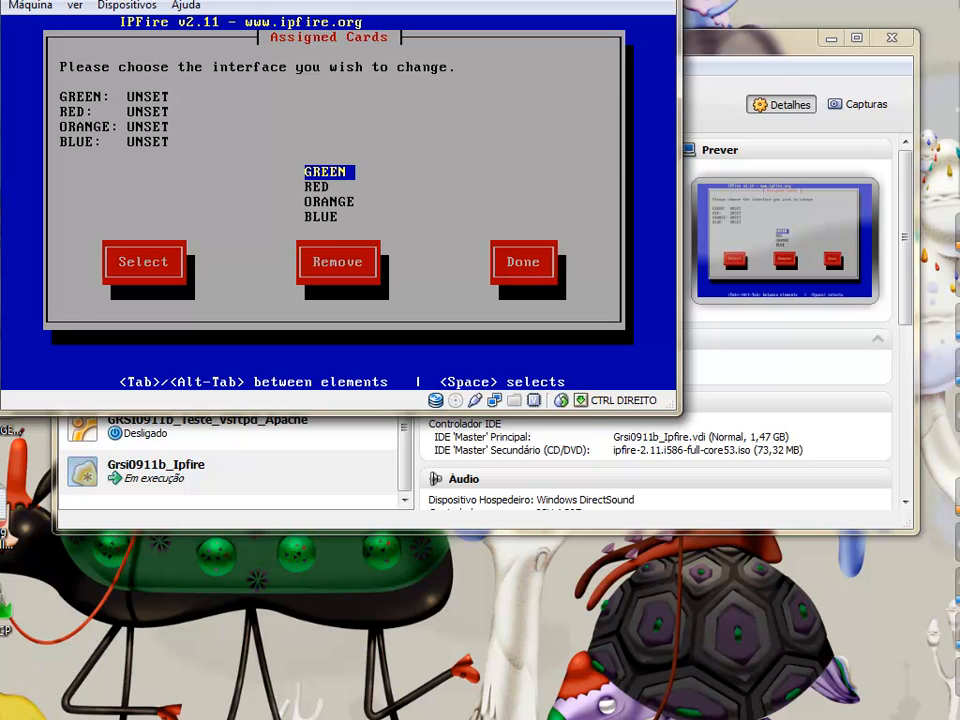
# Assign a network card to GREEN, RED, ORANGE and BLUE in turn
pyautogui.press('Return')
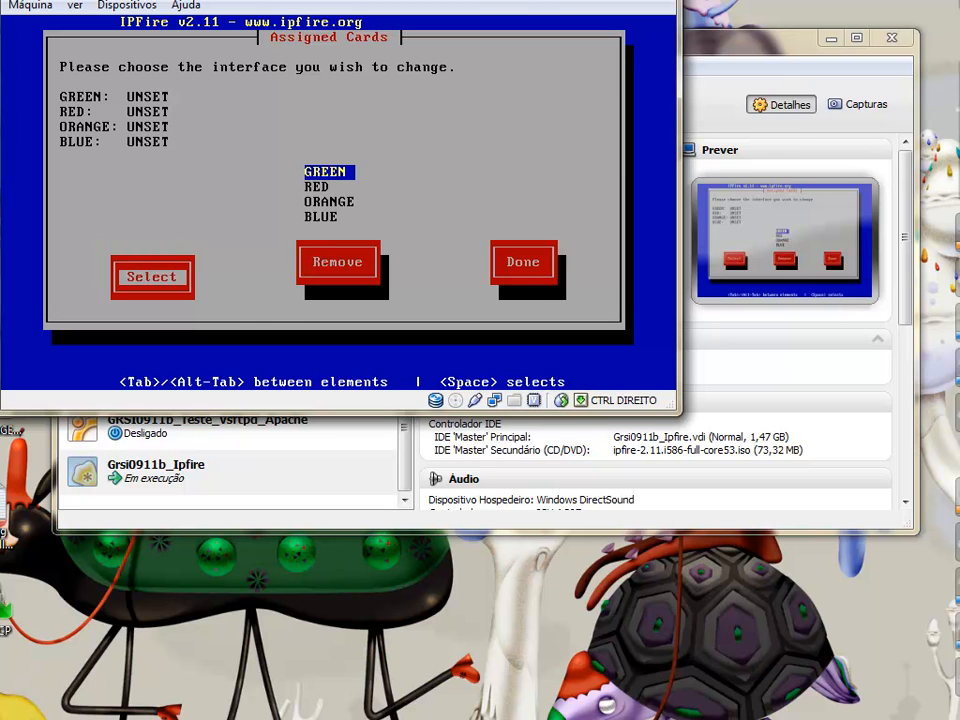
pyautogui.press('Return')
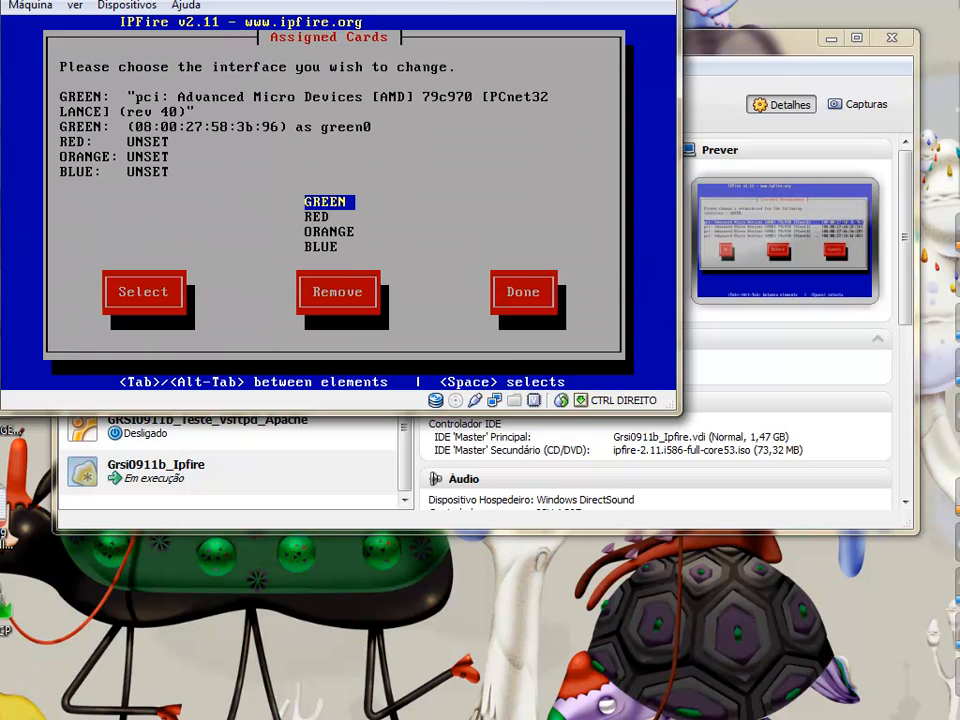
pyautogui.press('Down')
pyautogui.press('Return')
pyautogui.press('Down')
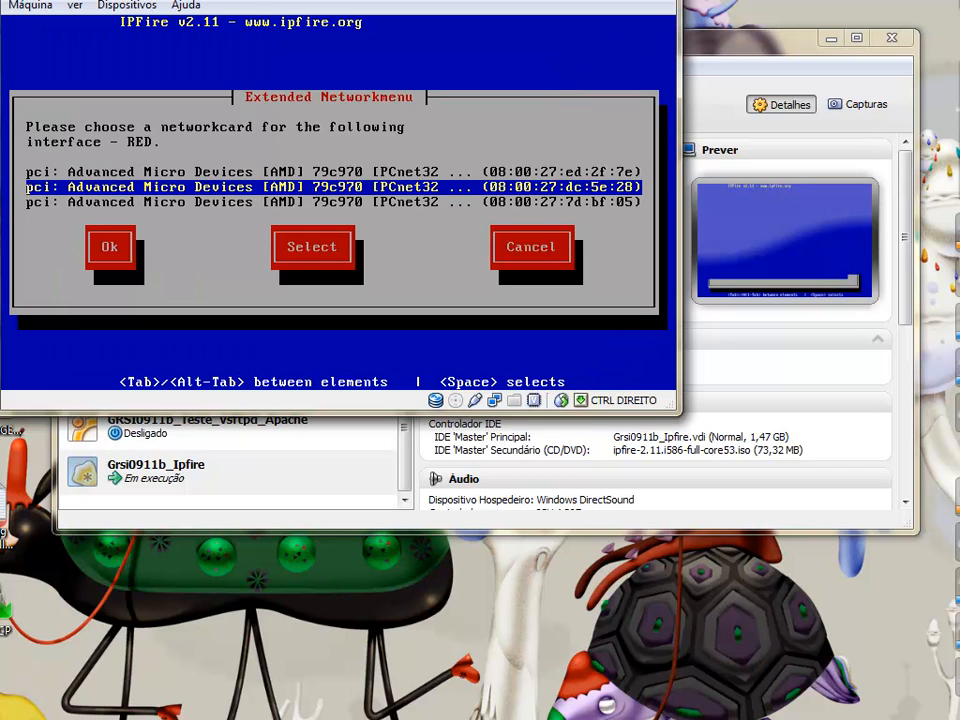
pyautogui.press('Up')
pyautogui.press('Return')
pyautogui.press('Down')
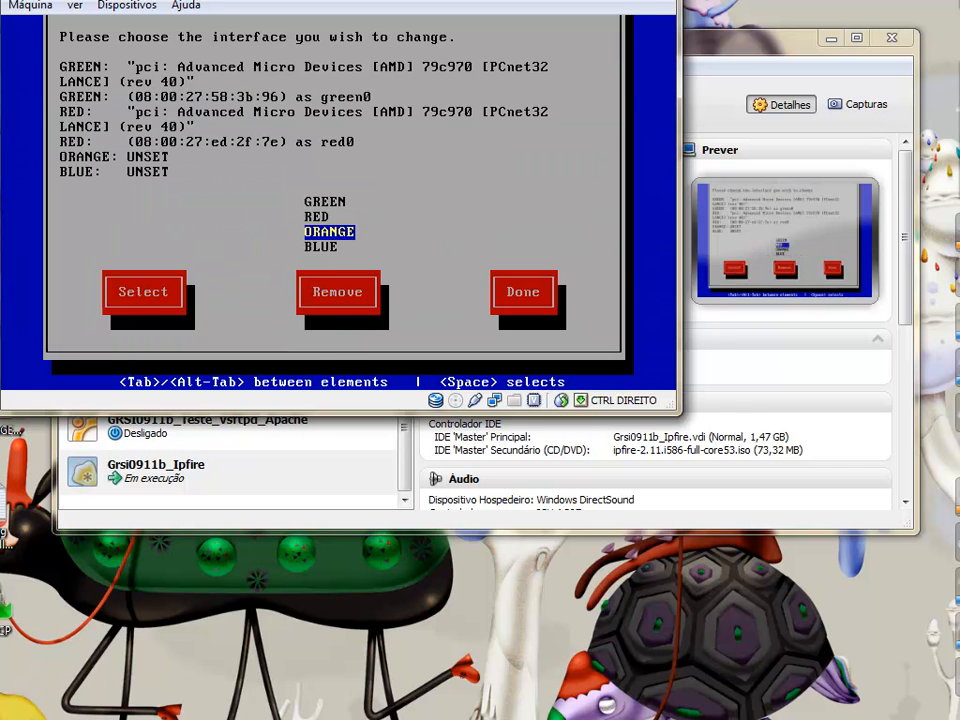
pyautogui.press('Return')
pyautogui.press('Return')
pyautogui.press('Down')
pyautogui.press('Return')
pyautogui.press('Return')
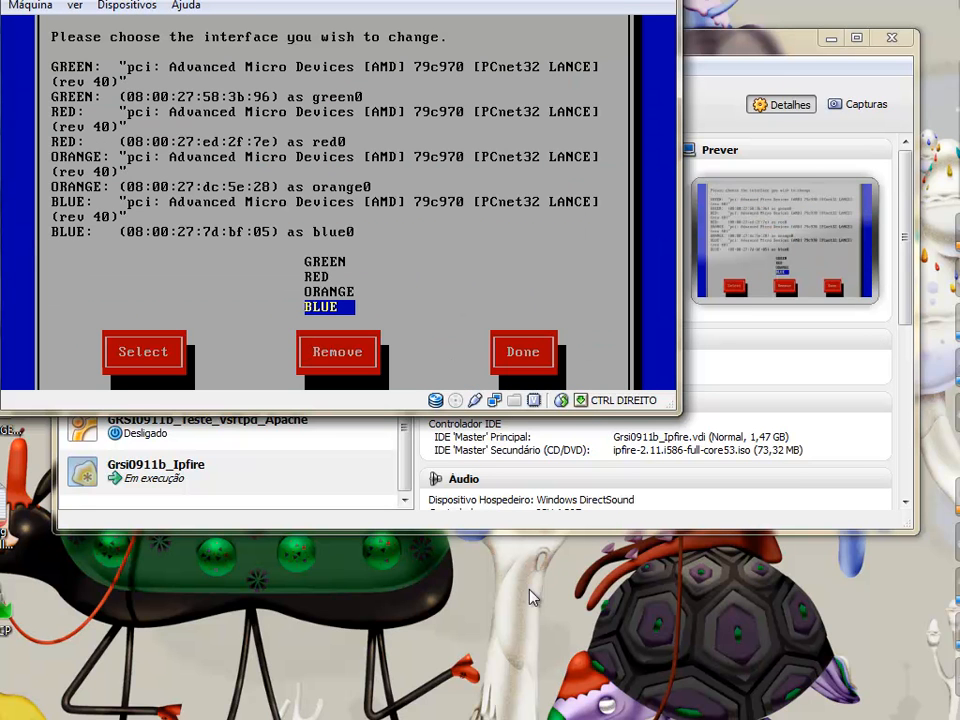
pyautogui.rightClick(494, 400)
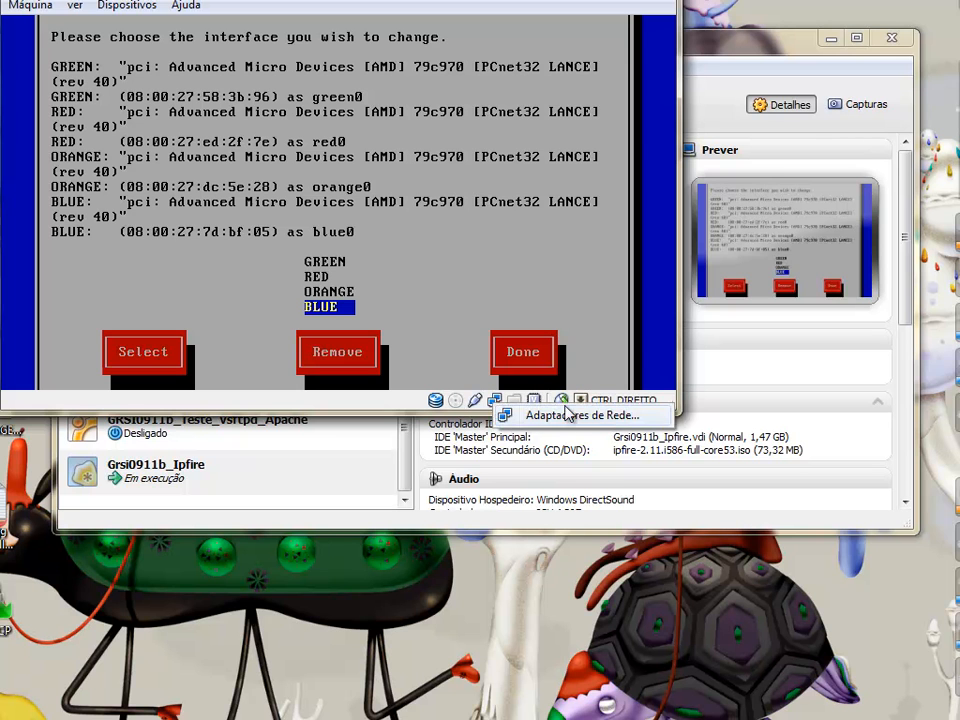
pyautogui.click(560, 416)
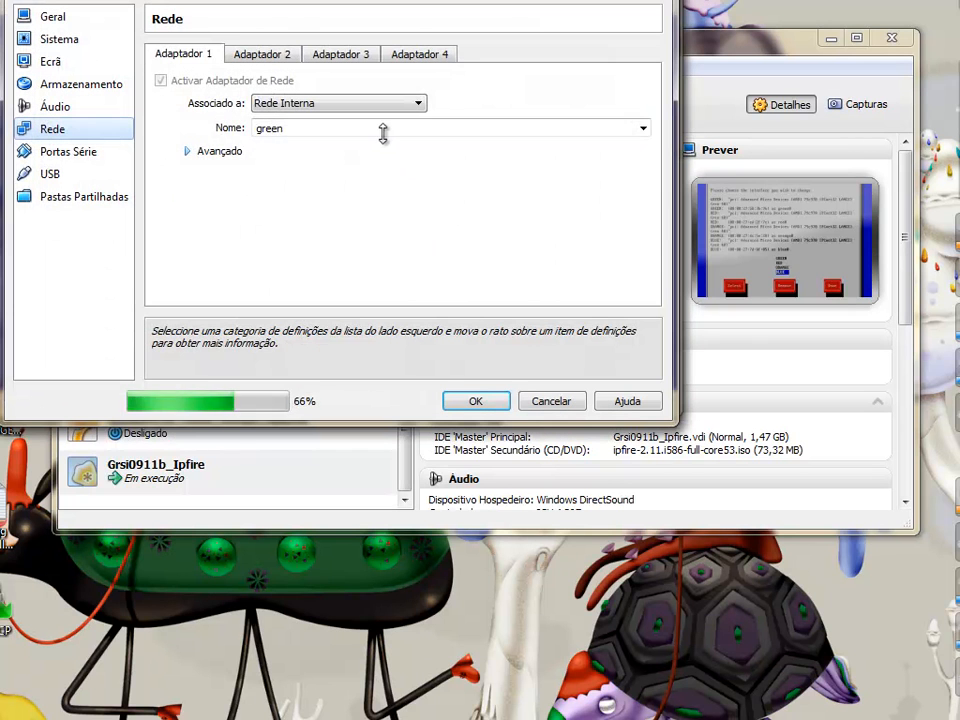
pyautogui.click(420, 56)
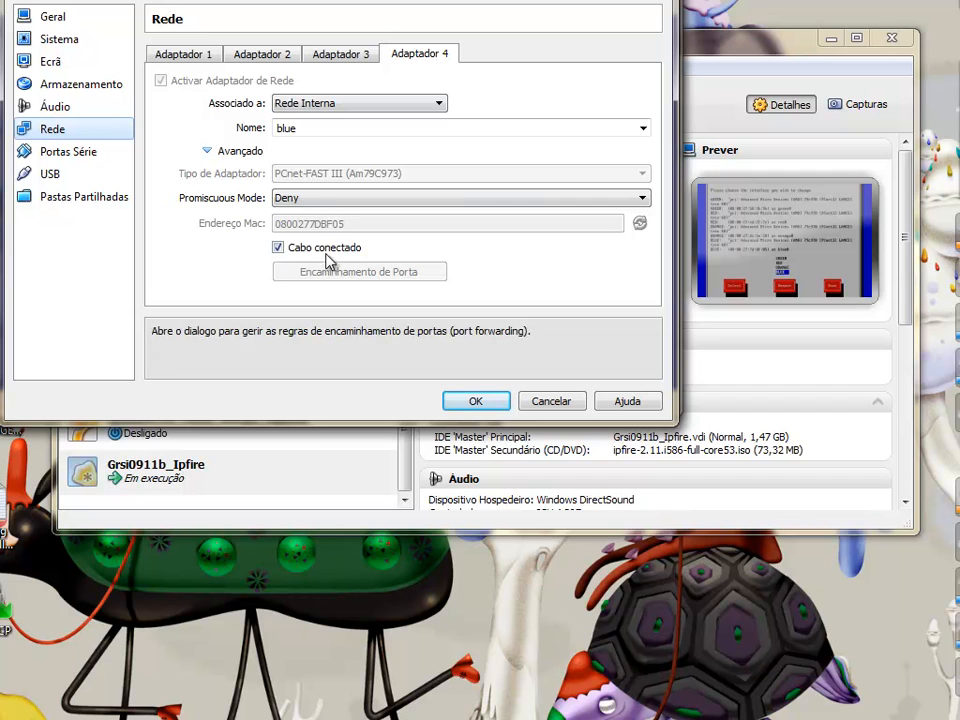
pyautogui.moveTo(350, 232)
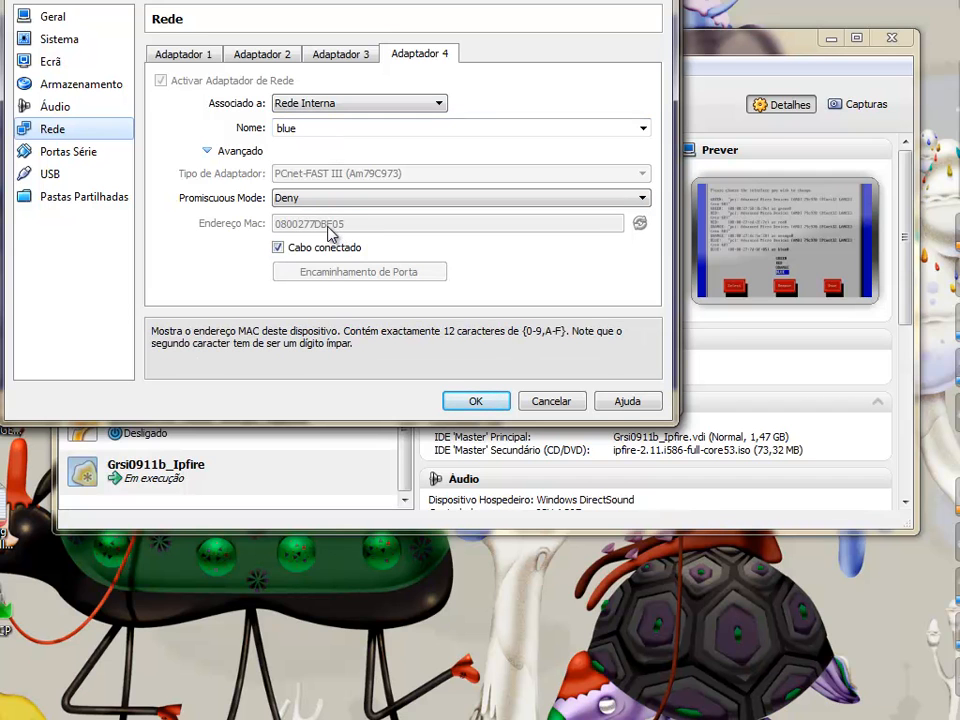
pyautogui.click(551, 401)
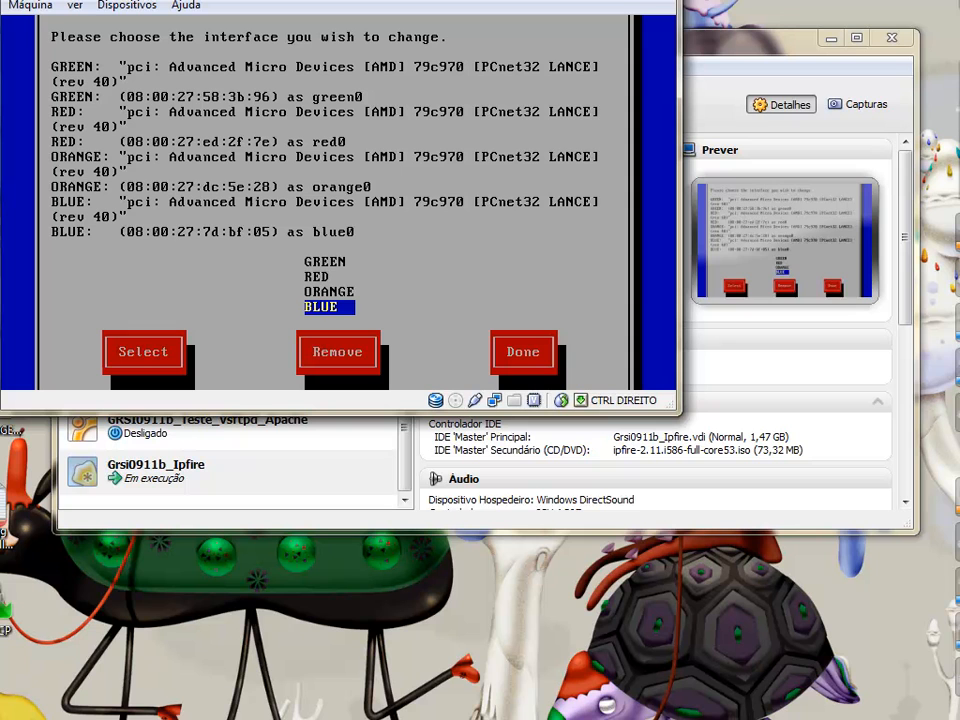
# Finish the network card assignments and go to Address settings
pyautogui.press('Tab')
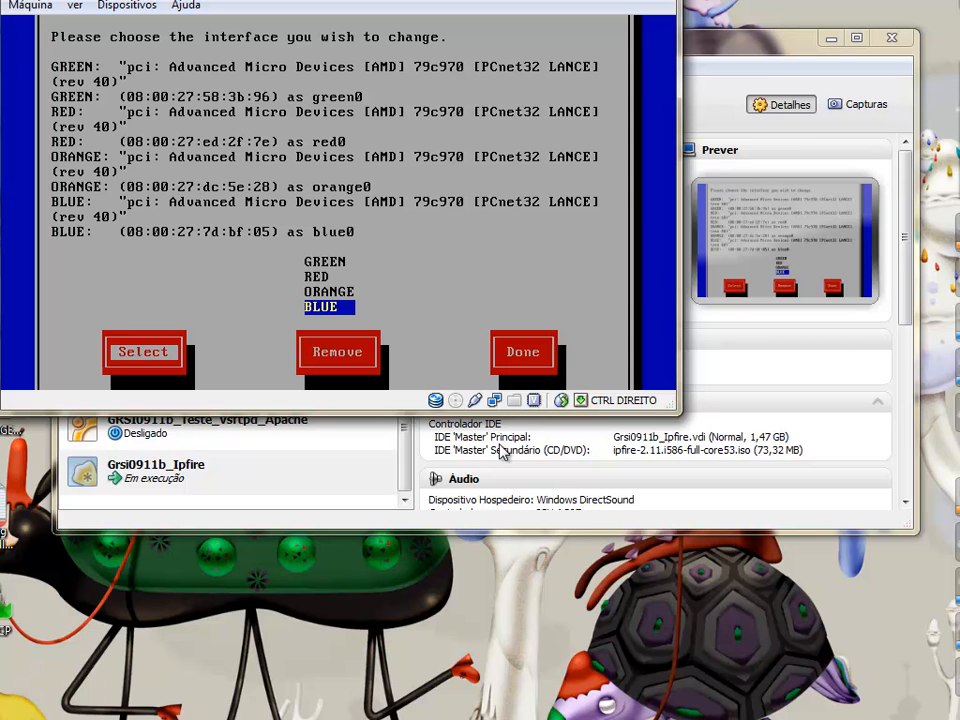
pyautogui.press('Tab')
pyautogui.press('Tab')
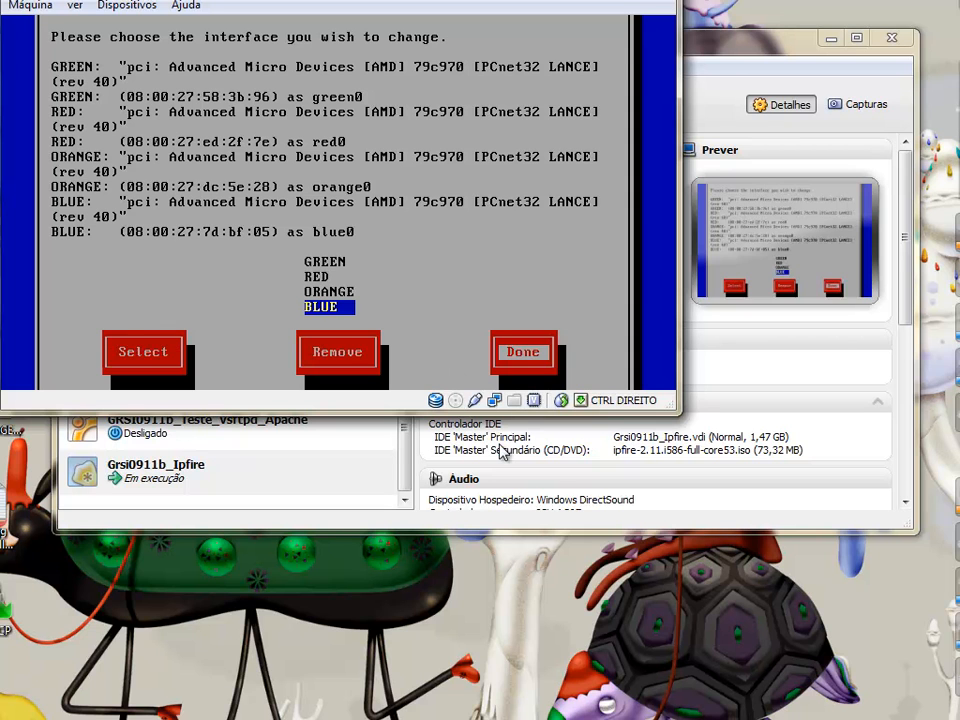
pyautogui.press('Return')
pyautogui.press('Down')
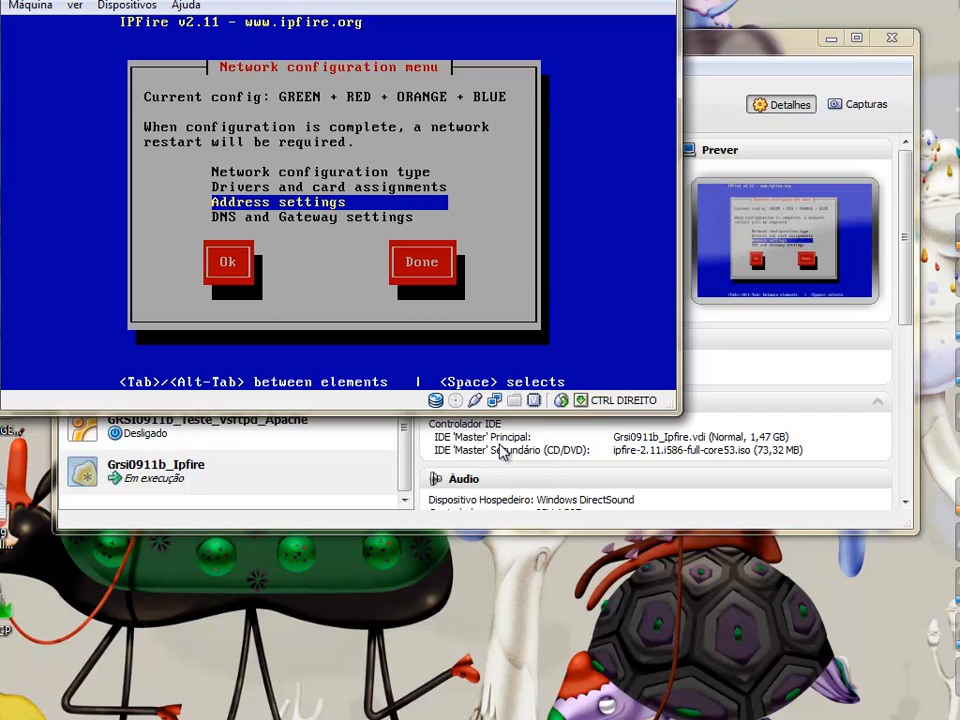
pyautogui.press('Return')
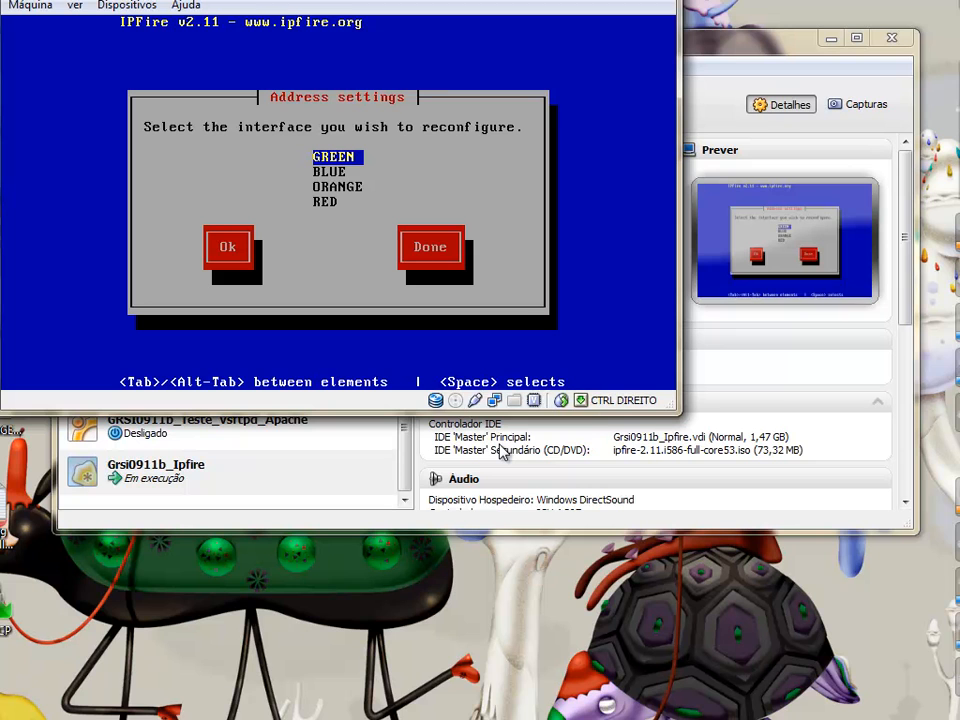
# Set the GREEN interface address to 10.0.0.1
pyautogui.press('Return')
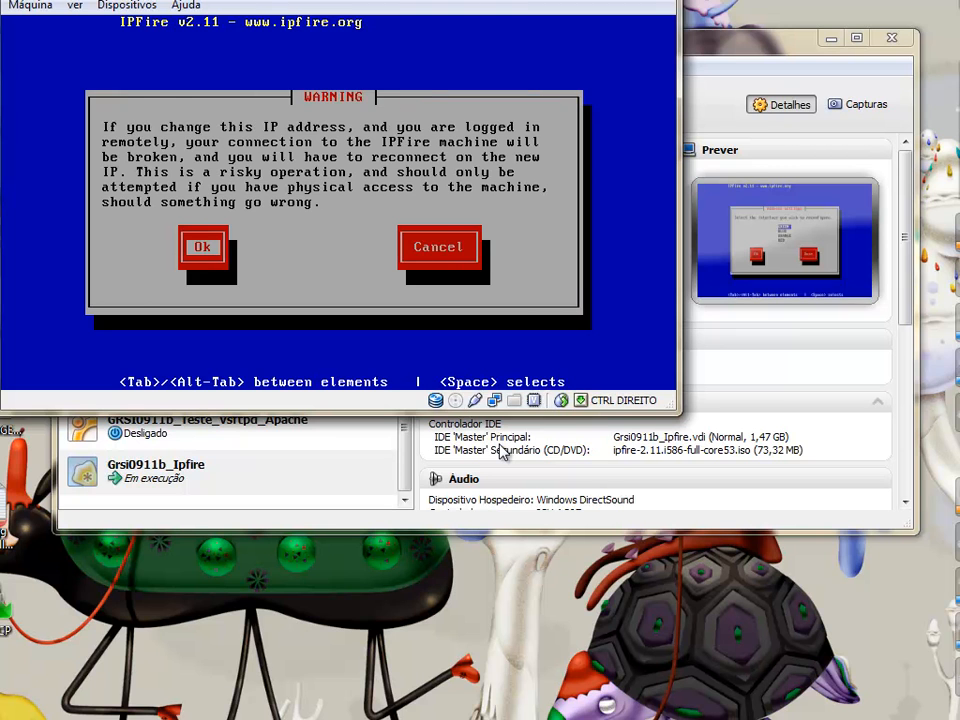
pyautogui.press('Return')
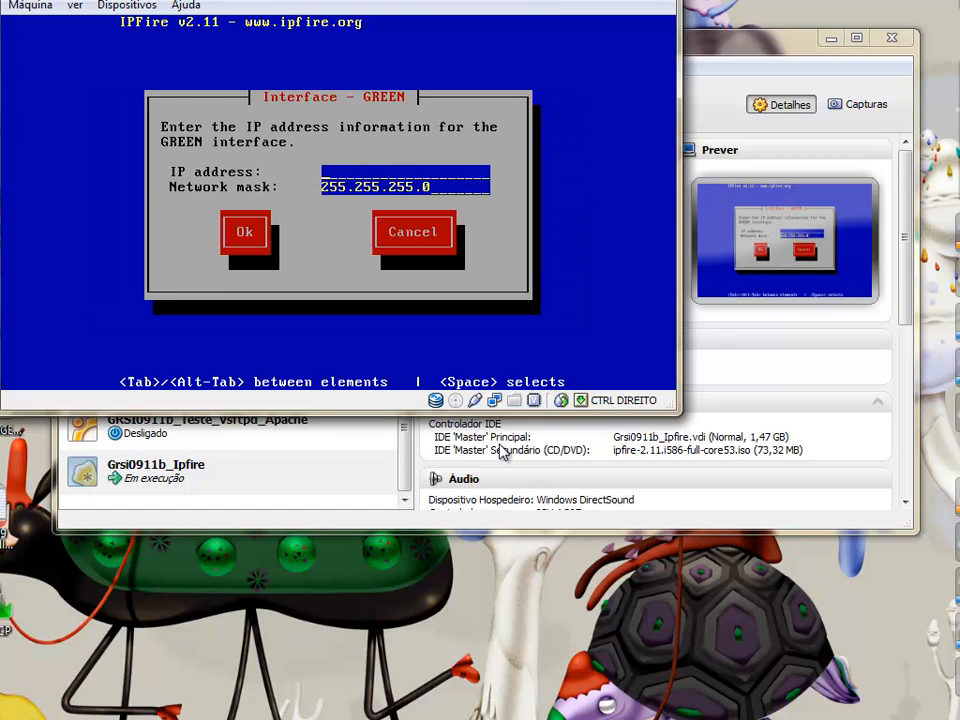
pyautogui.write('10.0.0.1')
pyautogui.press('Tab')
pyautogui.press('Tab')
pyautogui.press('Return')
# Set the BLUE interface address to 192.168.100.1
pyautogui.press('Down')
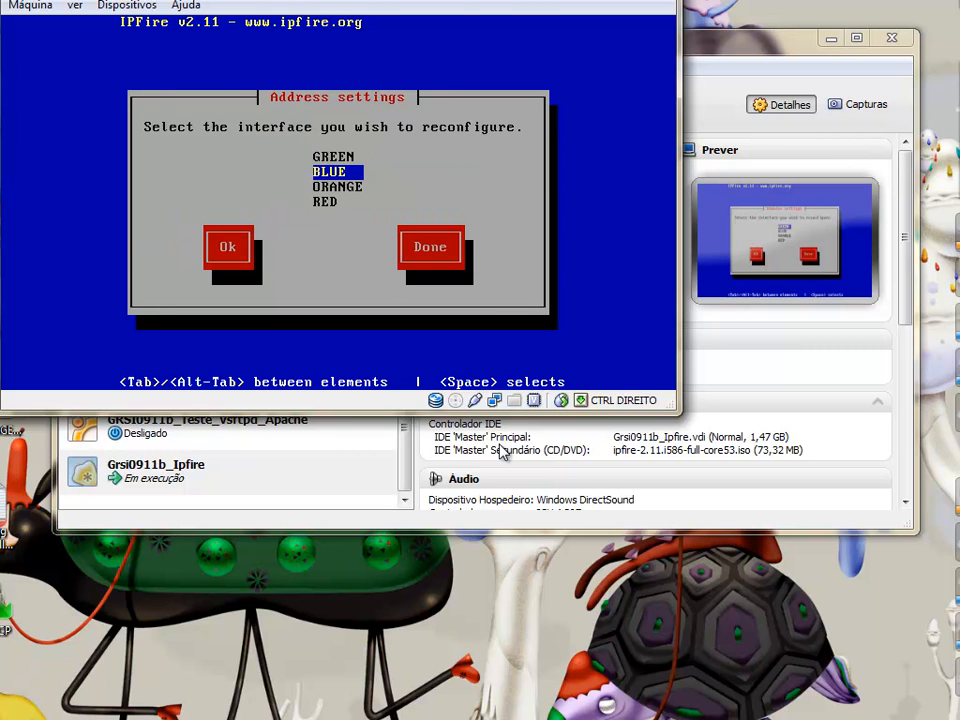
pyautogui.press('Return')
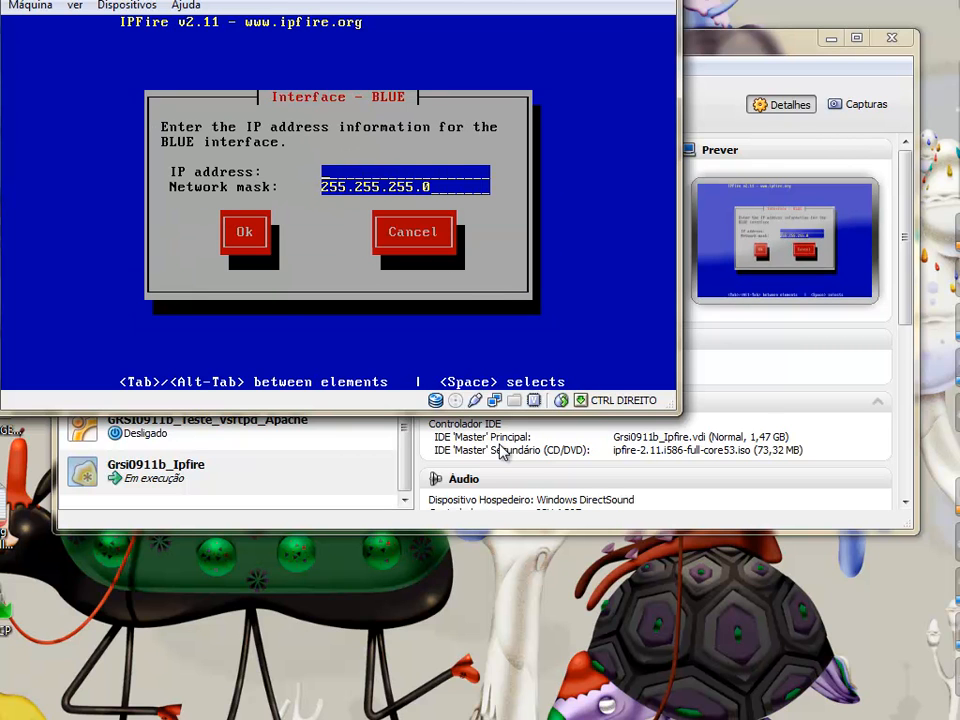
pyautogui.write('192.168.')
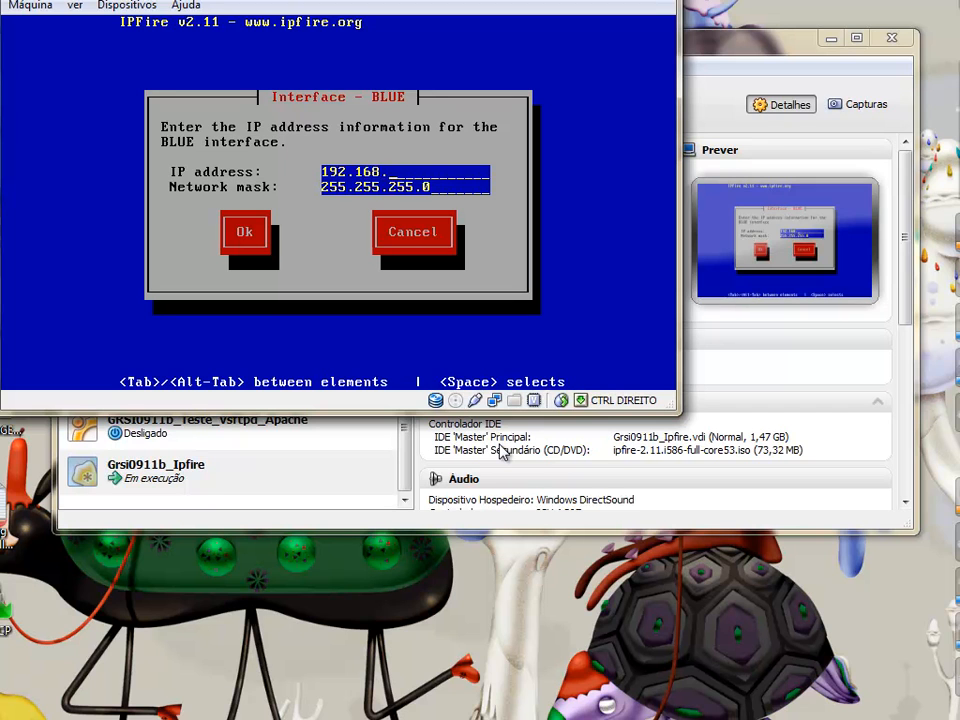
pyautogui.write('100.1')
pyautogui.press('Tab')
pyautogui.press('Tab')
pyautogui.press('Return')
# Set the ORANGE interface address to 10.10.10.1
pyautogui.press('Down')
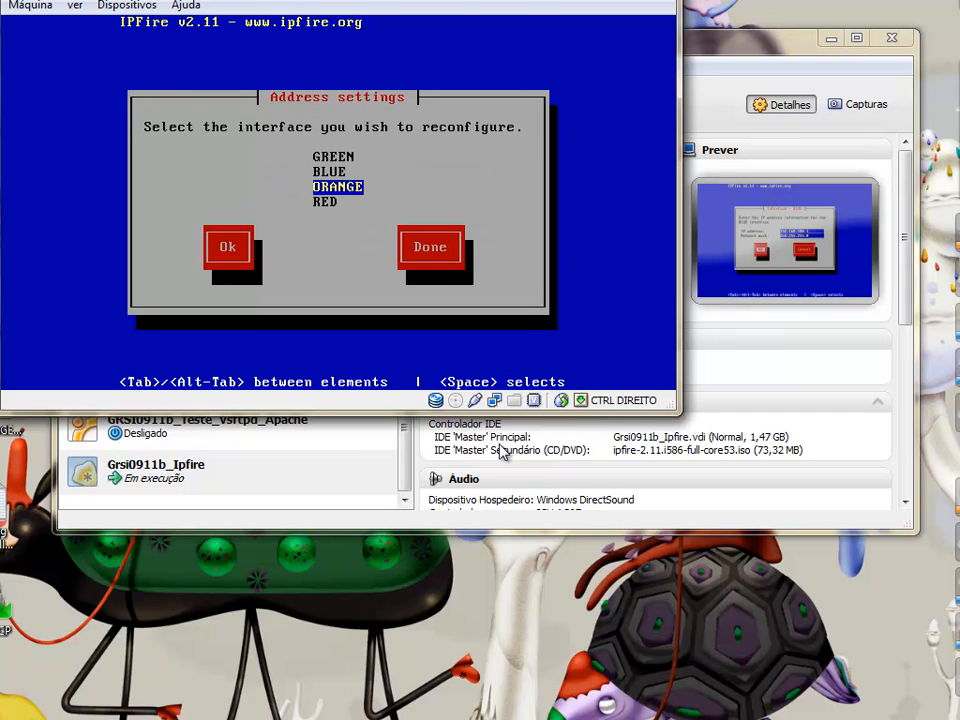
pyautogui.press('Return')
pyautogui.write('1')
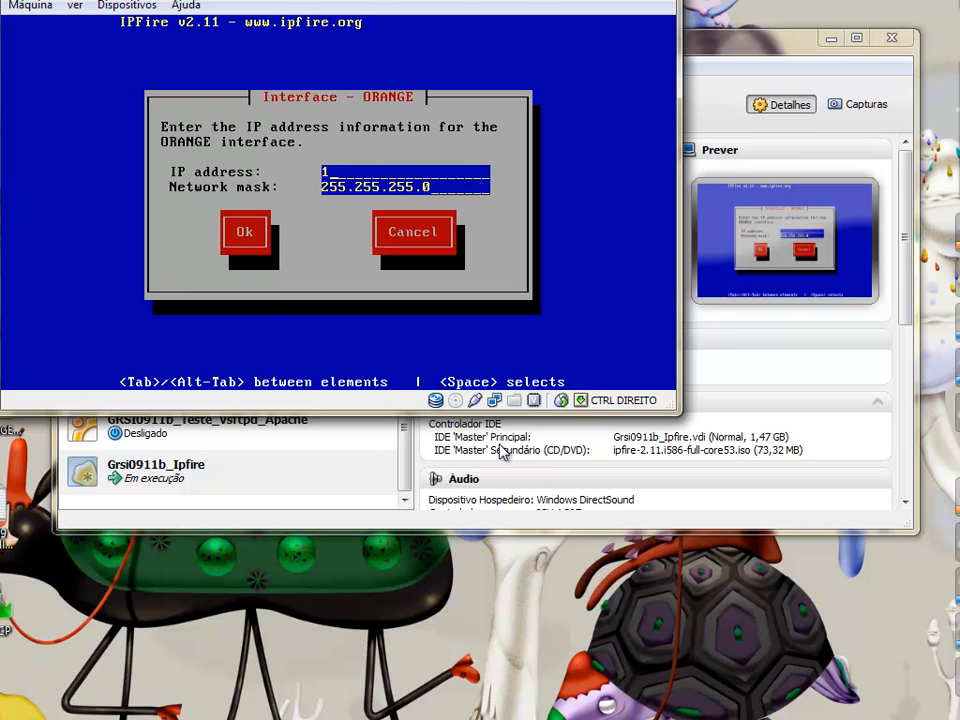
pyautogui.write('0.10.10.1')
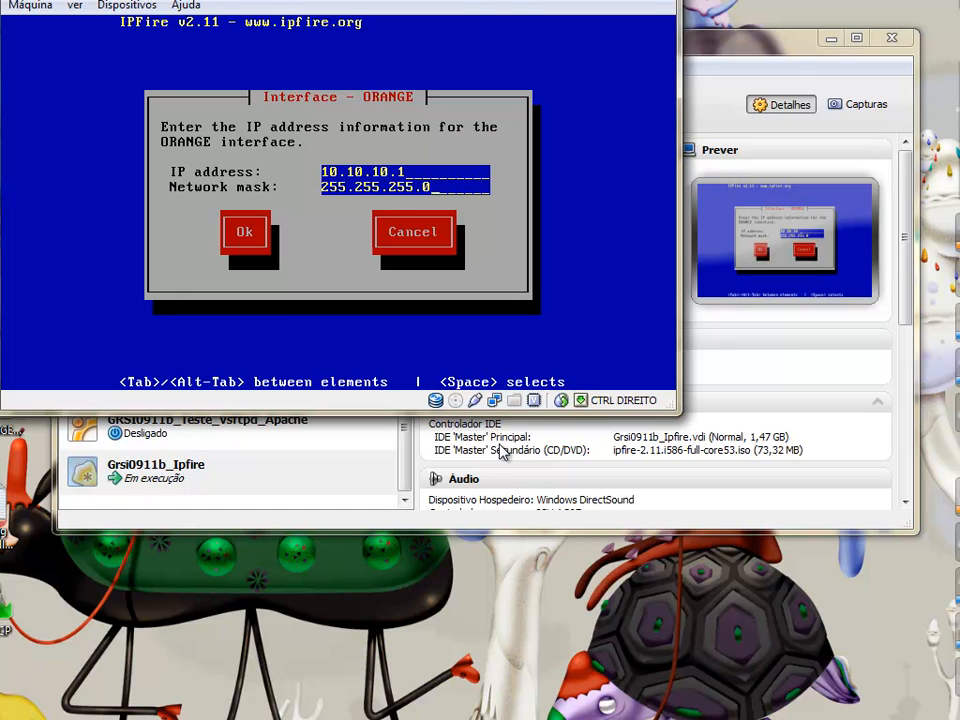
pyautogui.press('Tab')
pyautogui.press('Tab')
pyautogui.press('Tab')
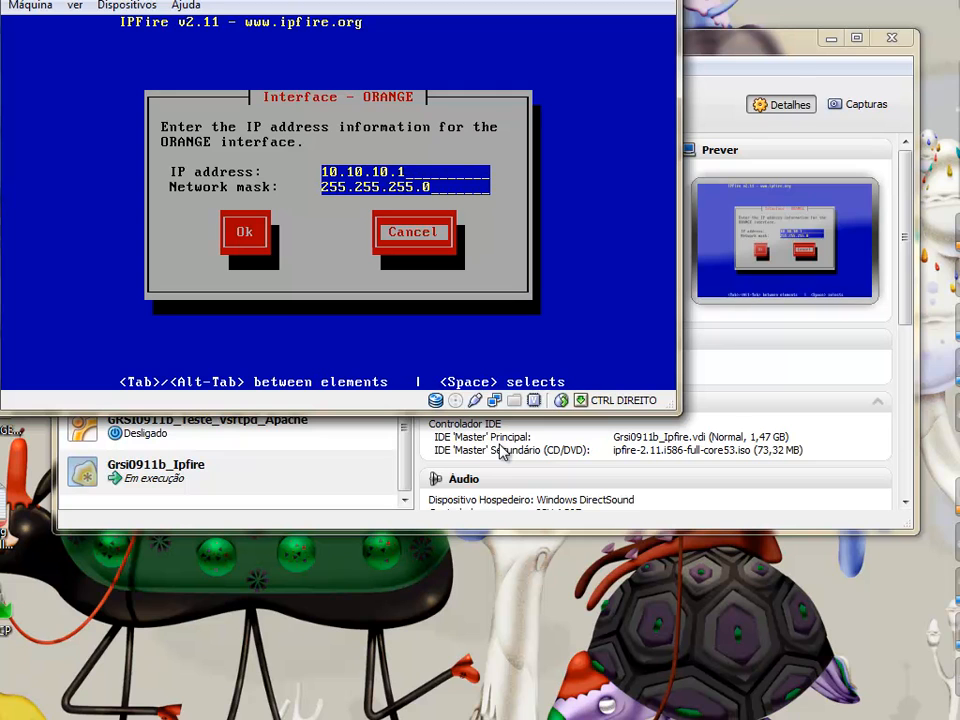
pyautogui.press('Tab')
pyautogui.press('Tab')
pyautogui.press('Tab')
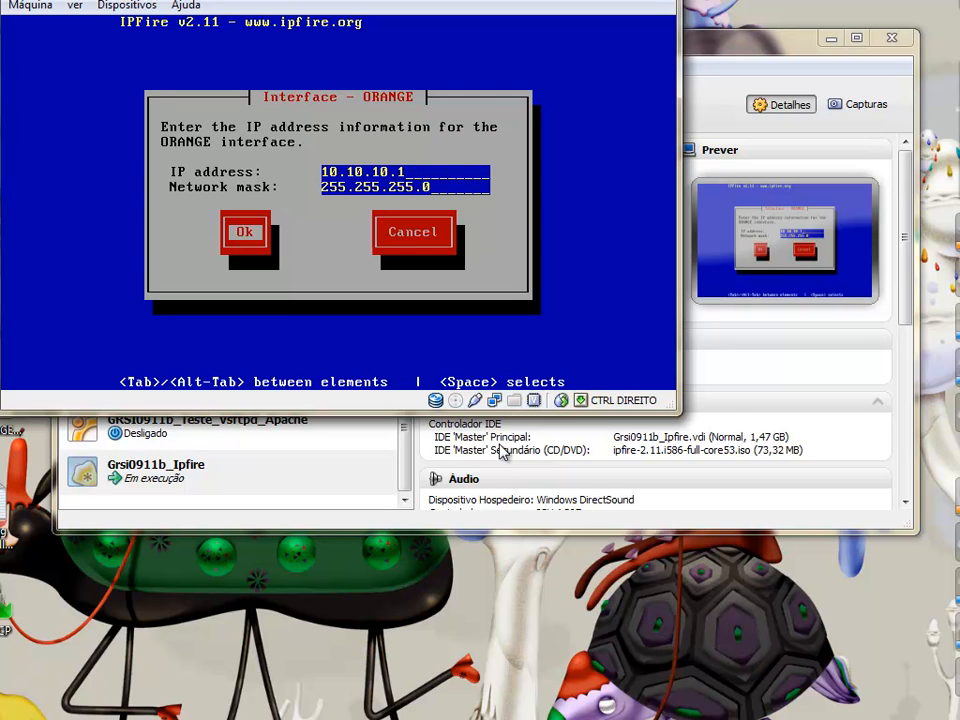
pyautogui.press('Return')
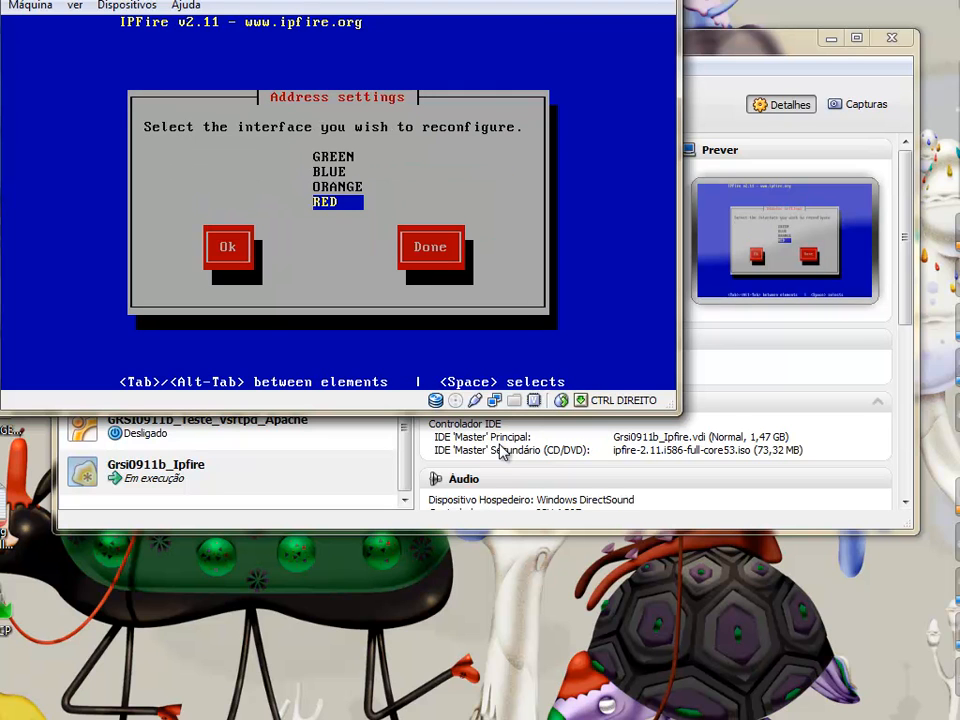
# Switch the RED interface to DHCP addressing and finish the address settings
pyautogui.press('Tab')
pyautogui.press('Return')
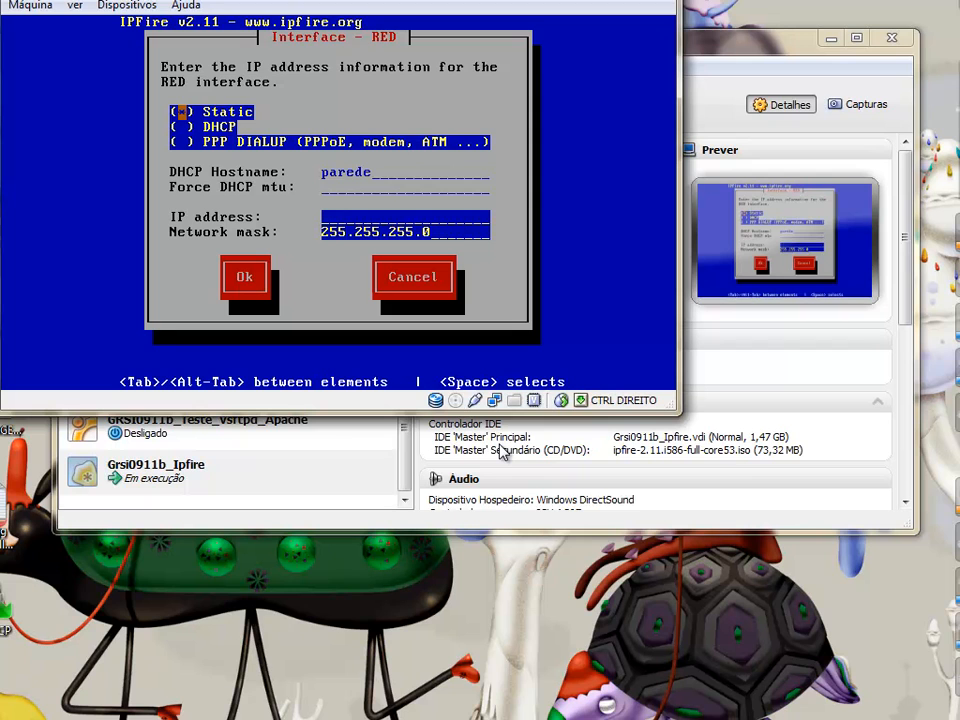
pyautogui.press('Down')
pyautogui.press('Up')
pyautogui.press('Tab')
pyautogui.press('Tab')
pyautogui.press('Tab')
pyautogui.press('Up')
pyautogui.press('Up')
pyautogui.press('space')
pyautogui.press('Down')
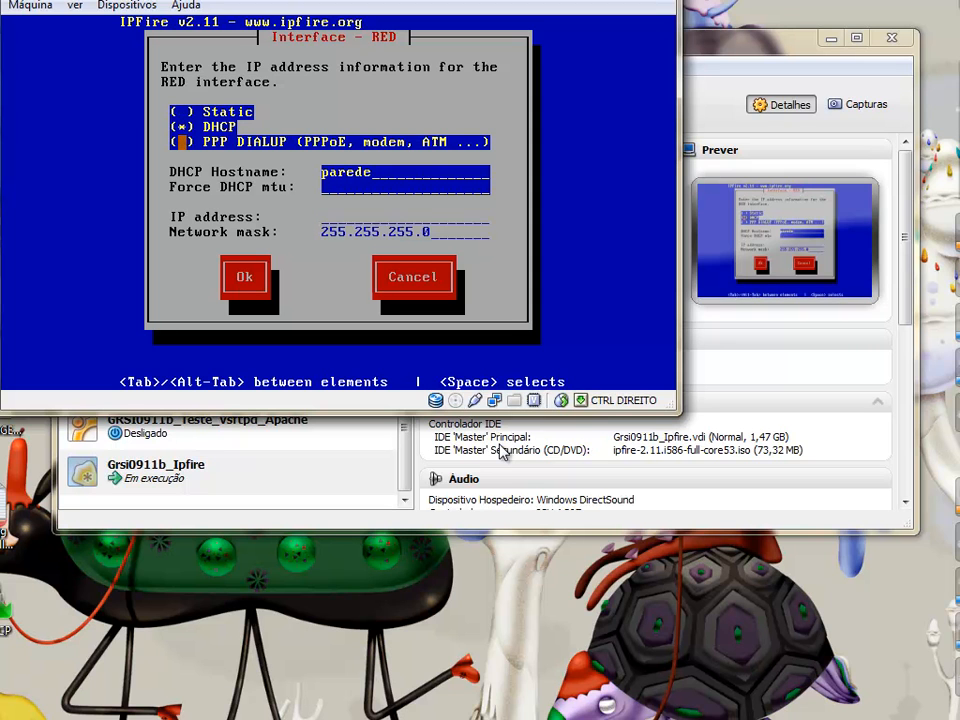
pyautogui.press('Down')
pyautogui.press('Tab')
pyautogui.press('Return')
pyautogui.press('Tab')
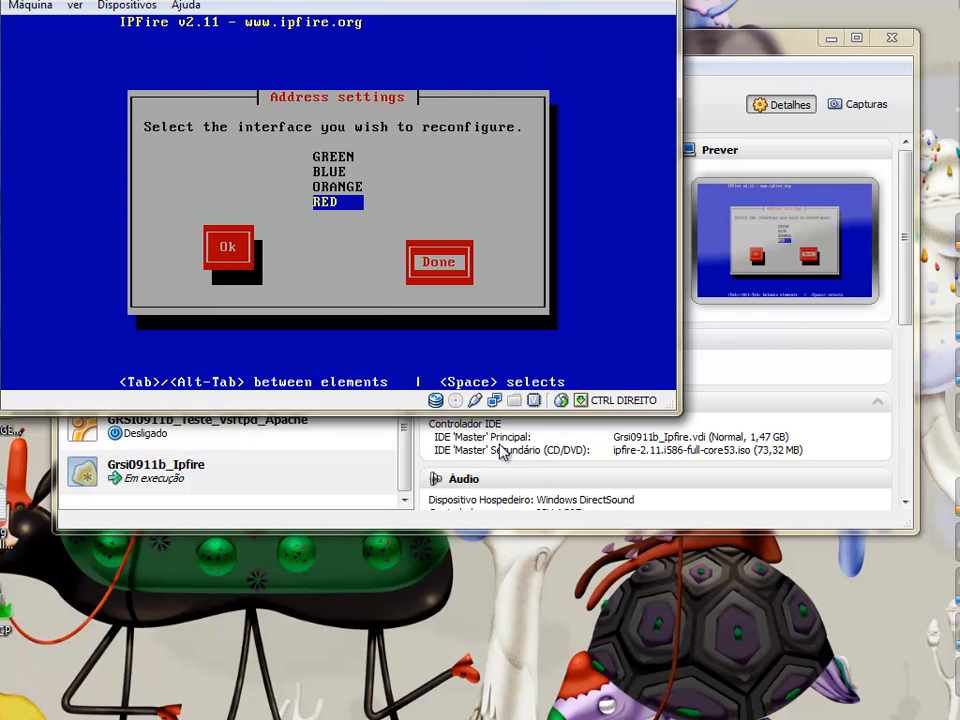
pyautogui.press('Return')
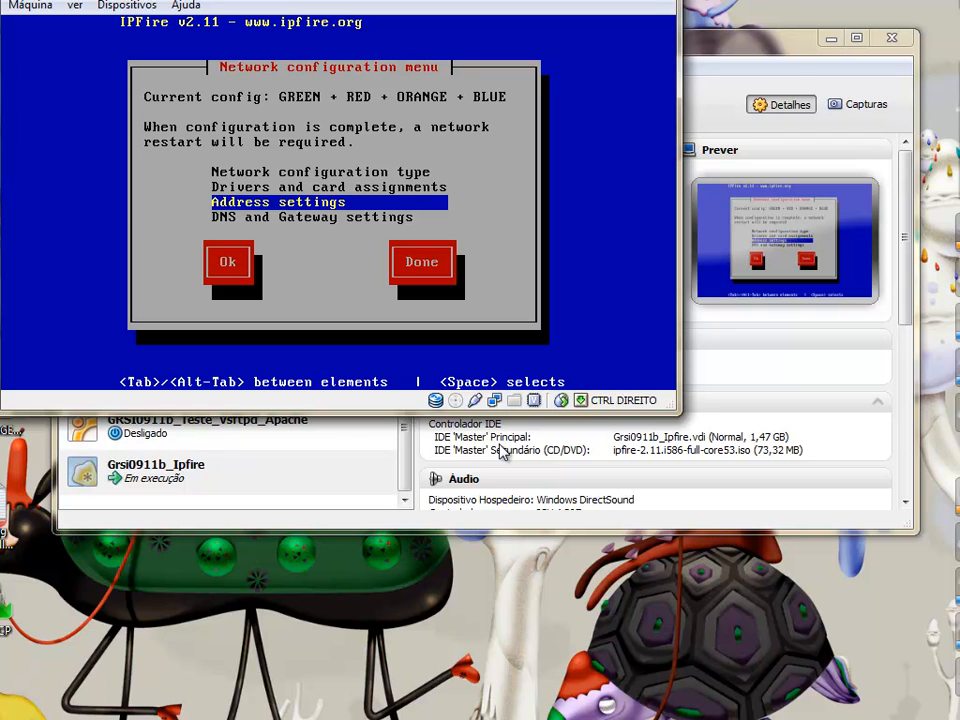
# Accept DNS and Gateway settings with all fields blank, then finish network configuration
pyautogui.press('Down')
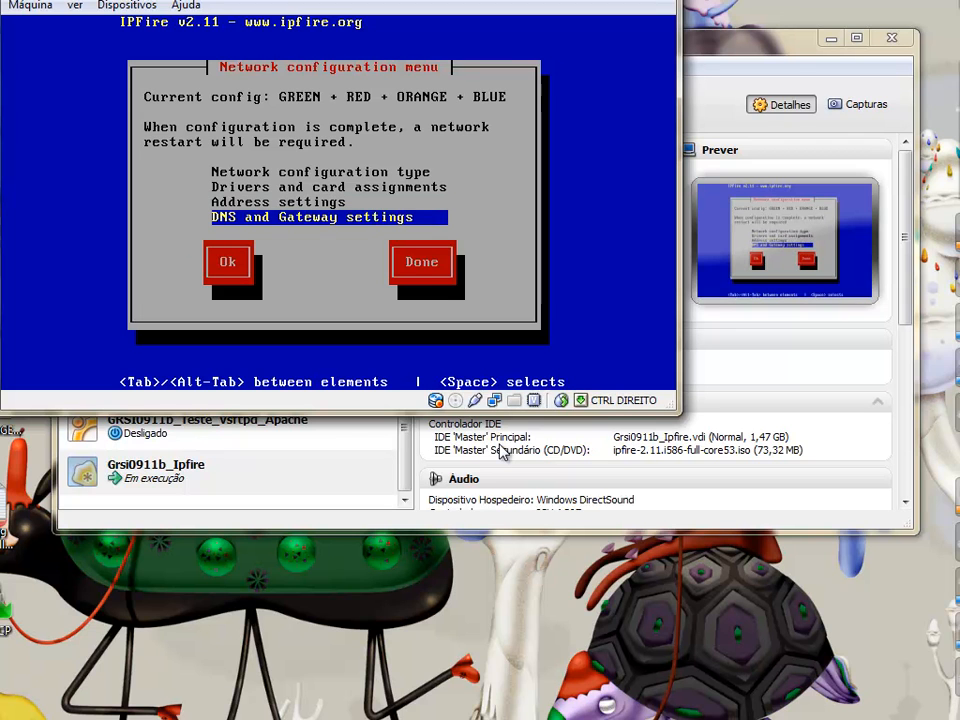
pyautogui.press('Return')
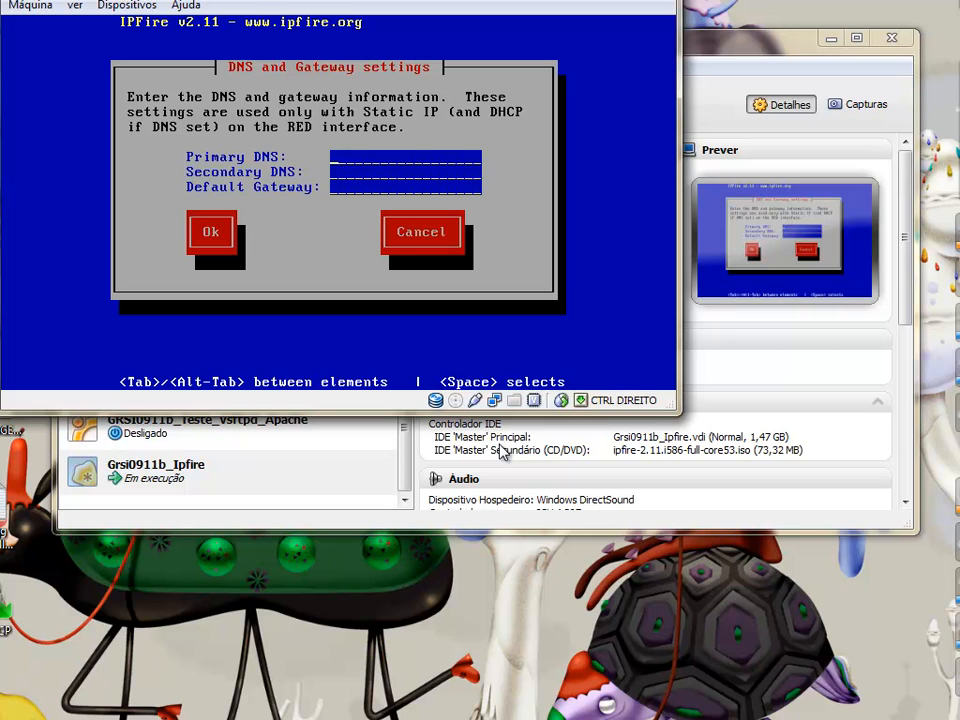
pyautogui.press('Tab')
pyautogui.press('Tab')
pyautogui.press('Tab')
pyautogui.press('Return')
pyautogui.press('Tab')
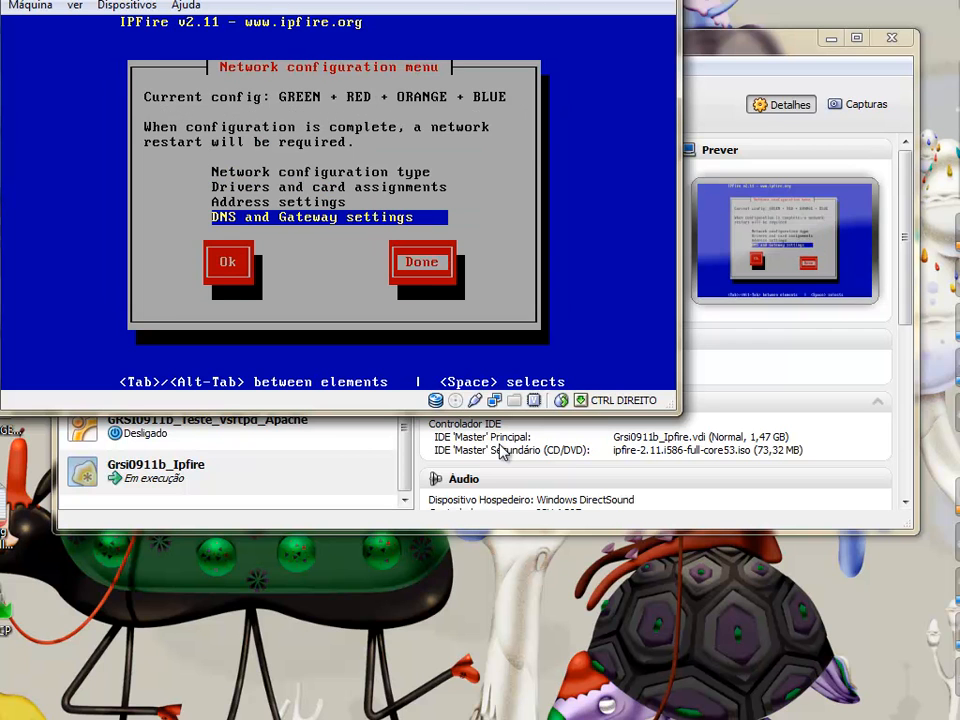
pyautogui.press('Return')
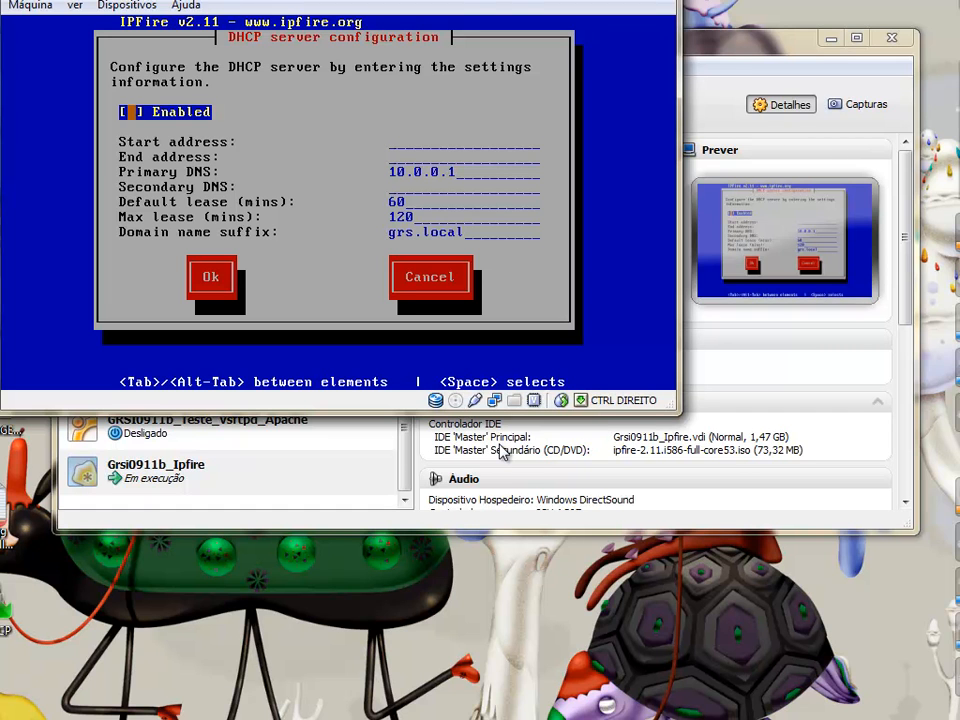
# Enable the DHCP server with range 10.0.0.10 to 10.0.0.100 and confirm
pyautogui.press('space')
pyautogui.press('Tab')
pyautogui.write('10.')
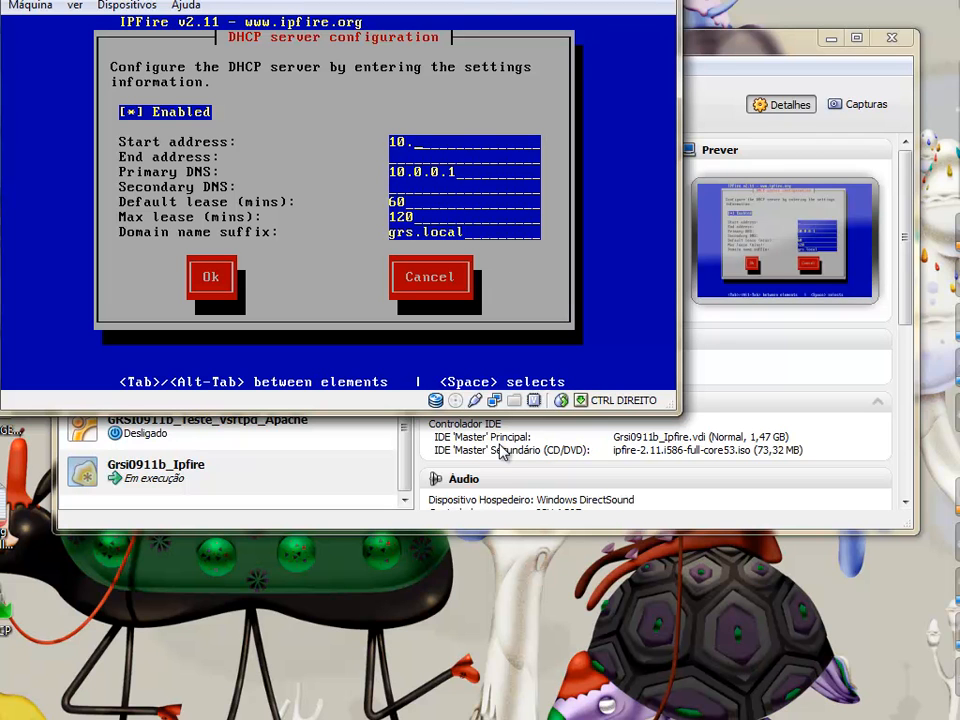
pyautogui.write('0.0')
pyautogui.press('BackSpace')
pyautogui.write('0.10')
pyautogui.press('Tab')
pyautogui.write('10.0.0.100')
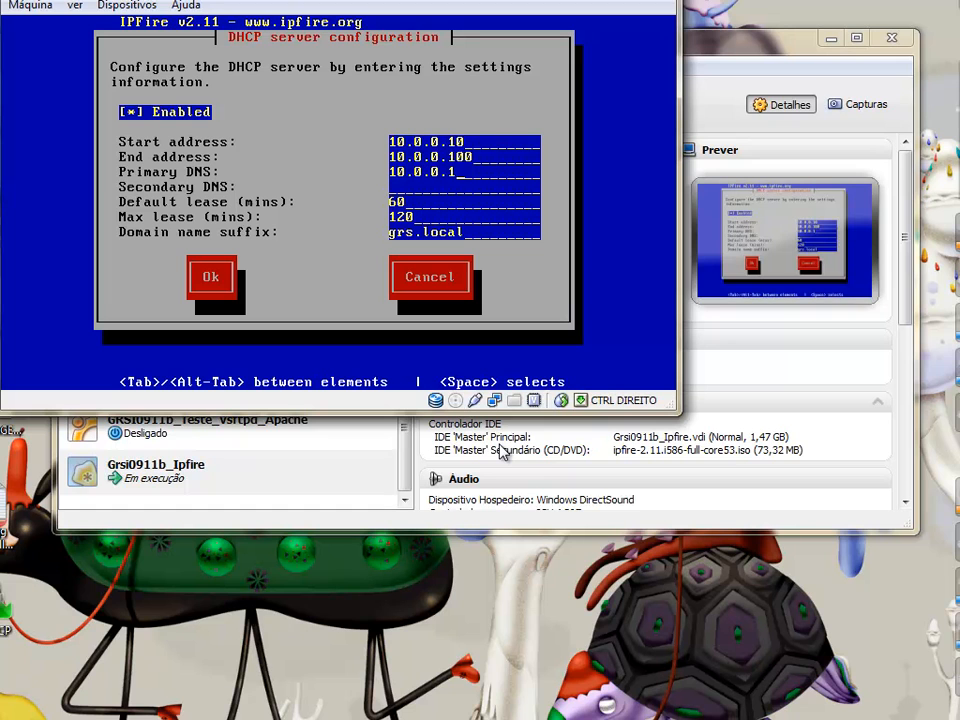
pyautogui.press('Tab')
pyautogui.press('Tab')
pyautogui.press('Return')
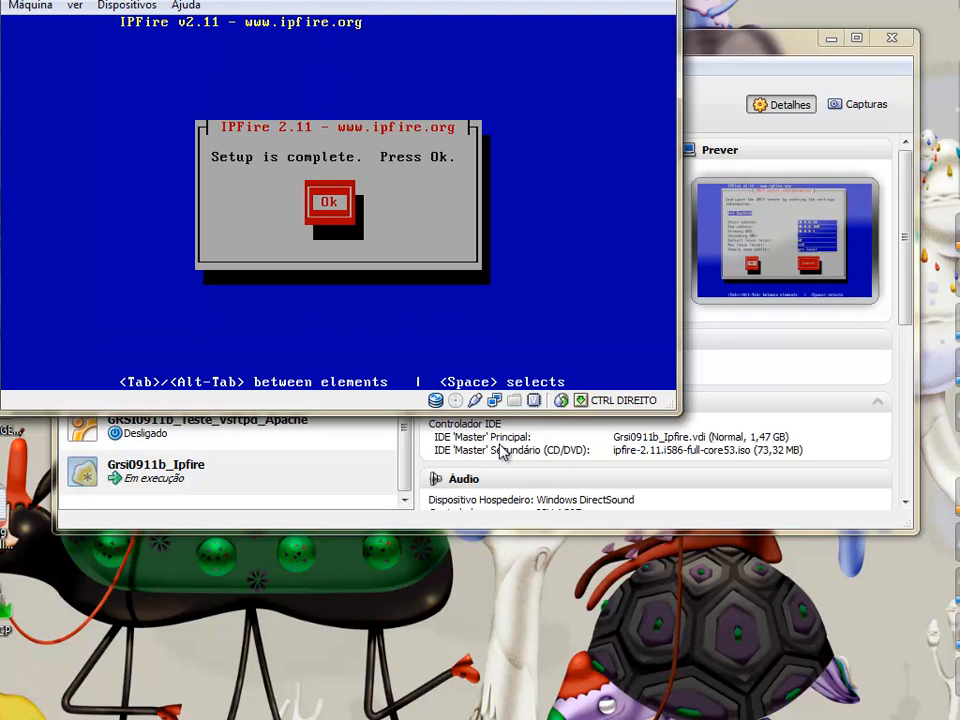
# Confirm 'Setup is complete' so IPFire restarts to its login prompt
pyautogui.press('Return')
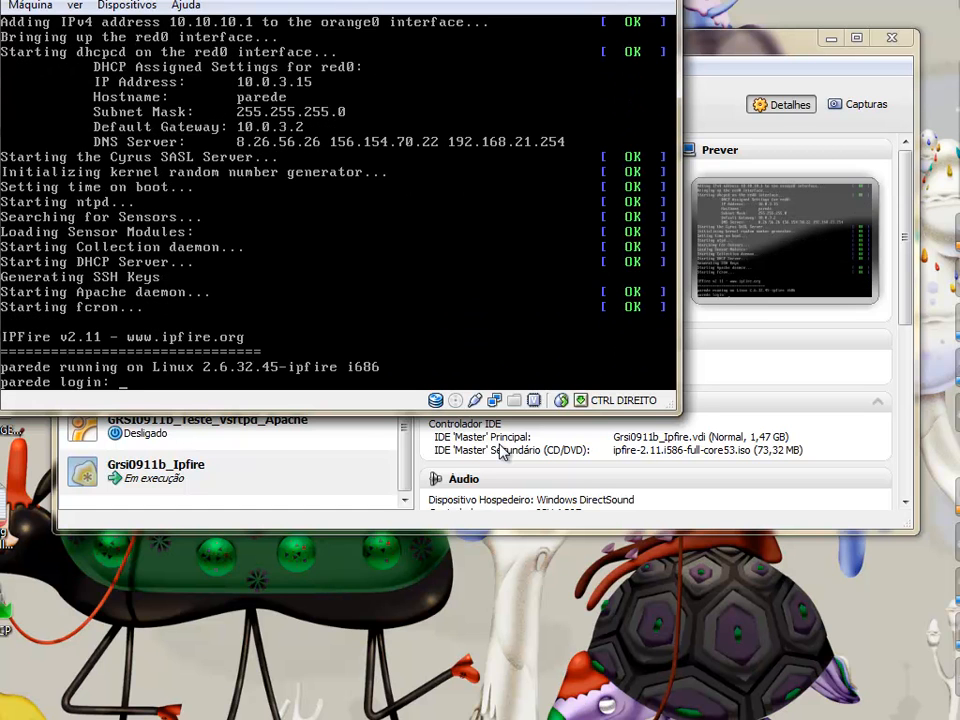
# Log in to IPFire as root
pyautogui.write('root')
pyautogui.press('Return')
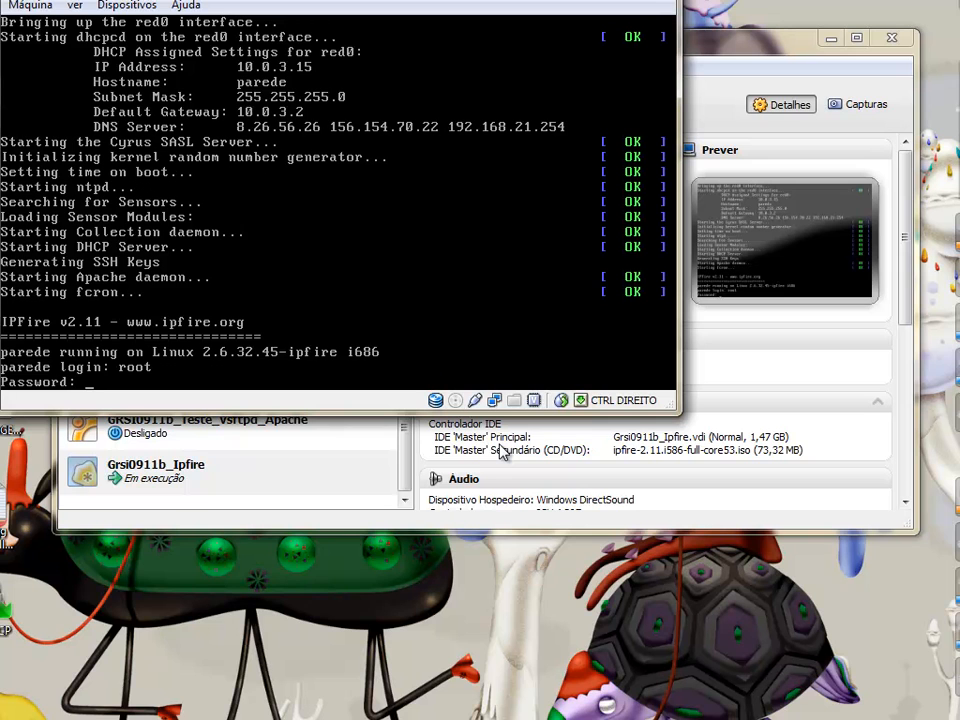
pyautogui.press('Return')
pyautogui.write('ip ad')
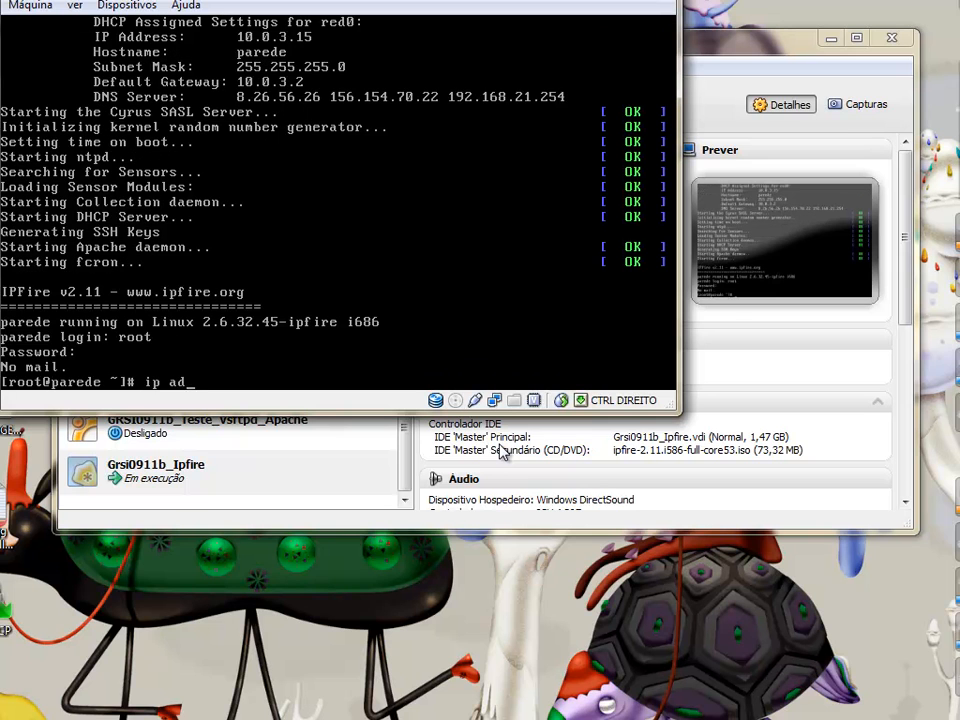
pyautogui.write('d')
pyautogui.press('Return')
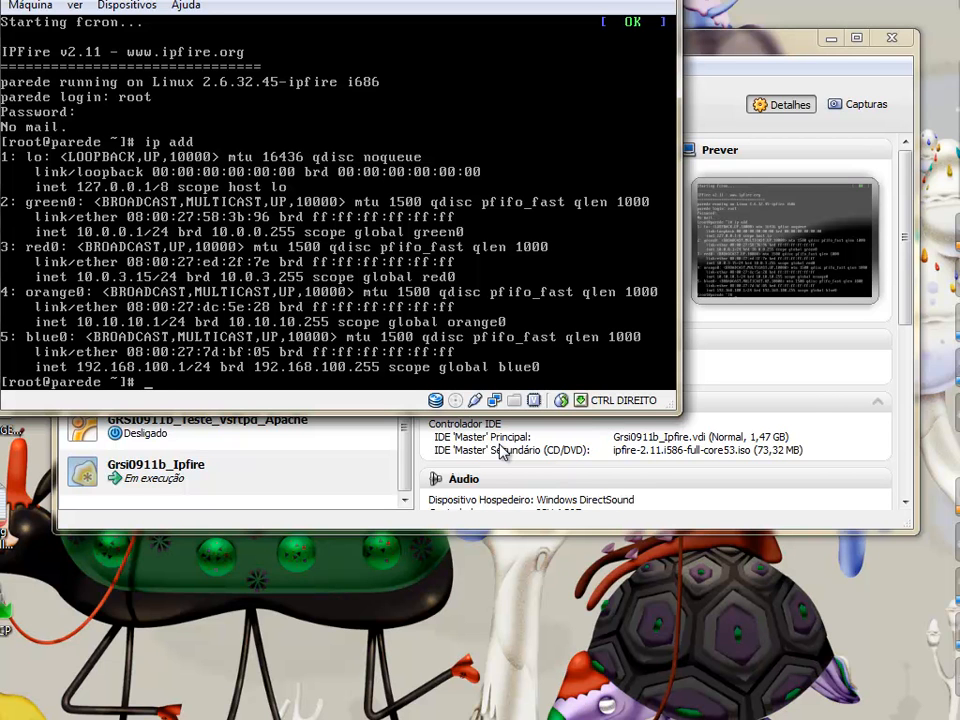
pyautogui.write('ping www.sapo.pt')
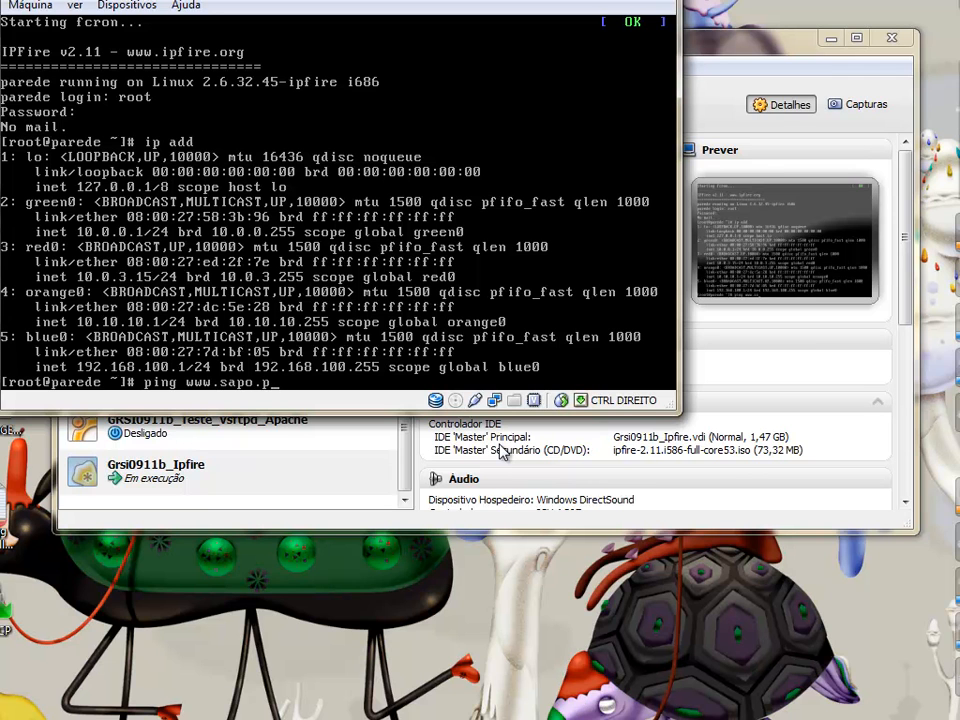
pyautogui.press('Return')
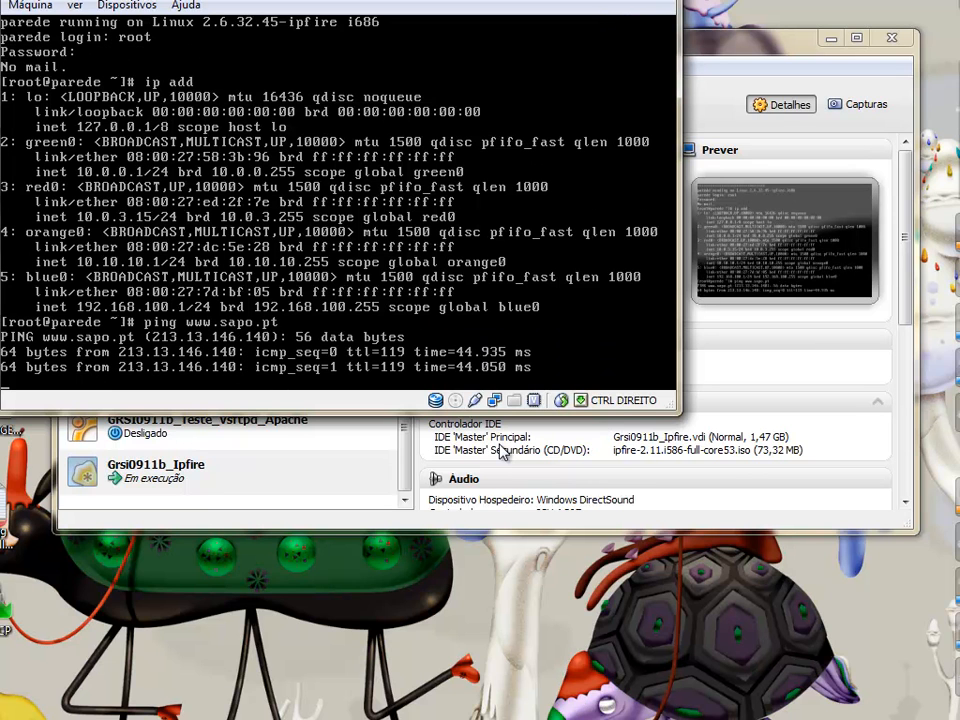
pyautogui.hotkey('ctrl', 'c')
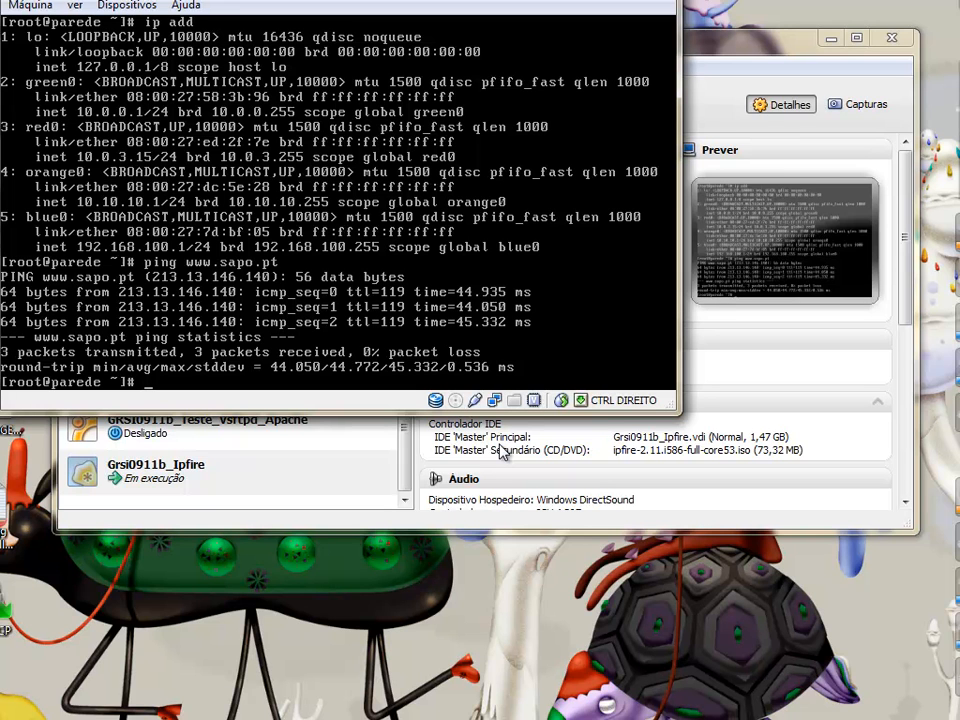
# Launch 'setup', enter the Networking section and leave it with Done
pyautogui.write('setup')
pyautogui.press('Return')
pyautogui.press('Down')
pyautogui.press('Down')
pyautogui.press('Down')
pyautogui.press('Down')
pyautogui.press('Down')
pyautogui.press('Down')
pyautogui.press('Down')
pyautogui.press('Up')
pyautogui.press('Up')
pyautogui.press('Up')
pyautogui.press('Up')
pyautogui.press('Up')
pyautogui.press('Up')
pyautogui.press('Down')
pyautogui.press('Down')
pyautogui.press('Down')
pyautogui.press('Down')
pyautogui.press('Down')
pyautogui.press('Up')
pyautogui.press('Up')
pyautogui.press('Up')
pyautogui.press('Up')
pyautogui.press('Up')
pyautogui.press('Down')
pyautogui.press('Down')
pyautogui.press('Down')
pyautogui.press('Return')
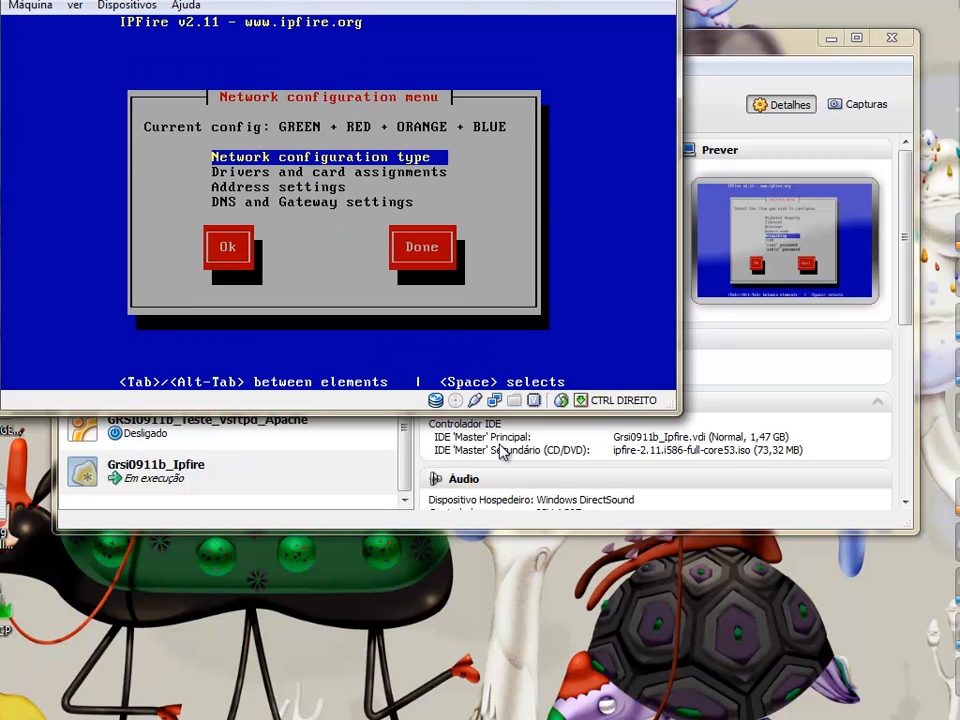
pyautogui.press('Tab')
pyautogui.press('Tab')
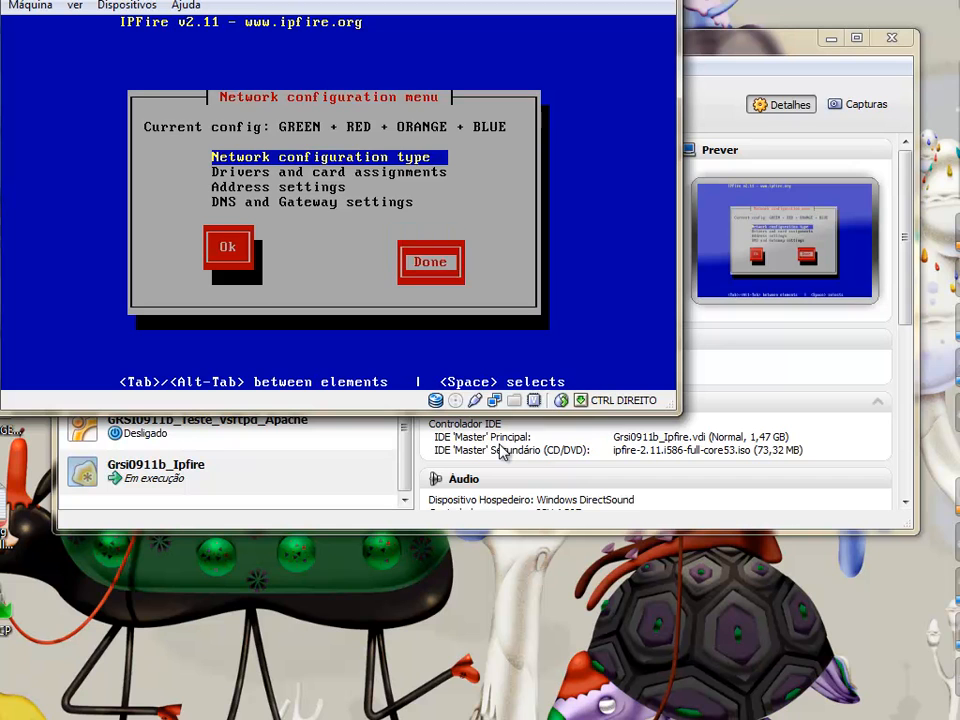
pyautogui.press('Return')
# Confirm hostname 'parede' and quit setup to the shell prompt
pyautogui.press('Down')
pyautogui.press('Down')
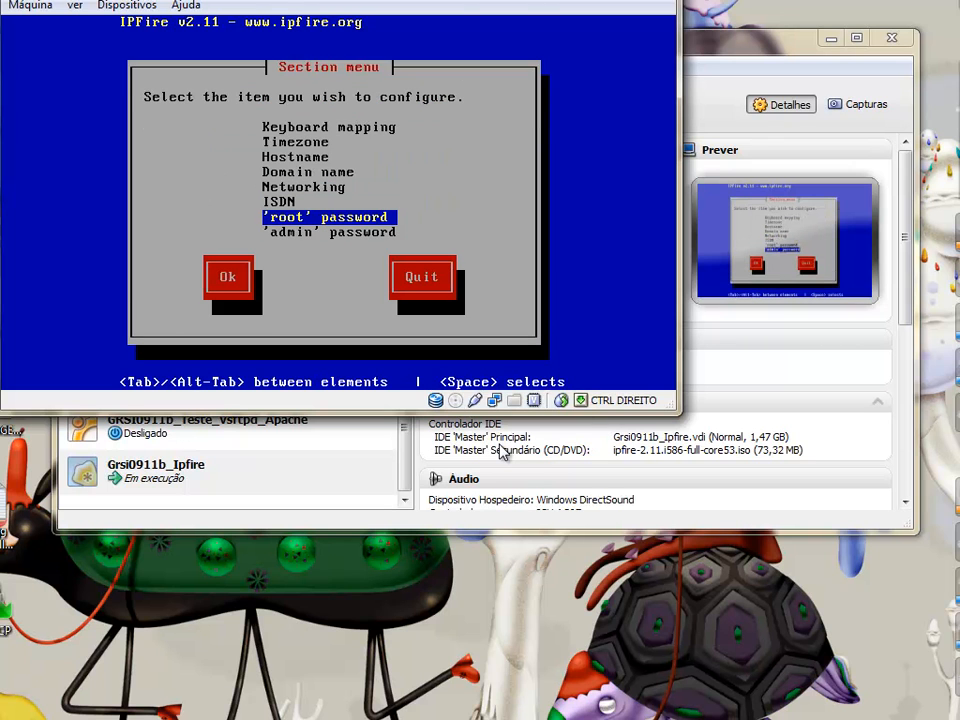
pyautogui.press('Up')
pyautogui.press('Up')
pyautogui.press('Up')
pyautogui.press('Up')
pyautogui.press('Return')
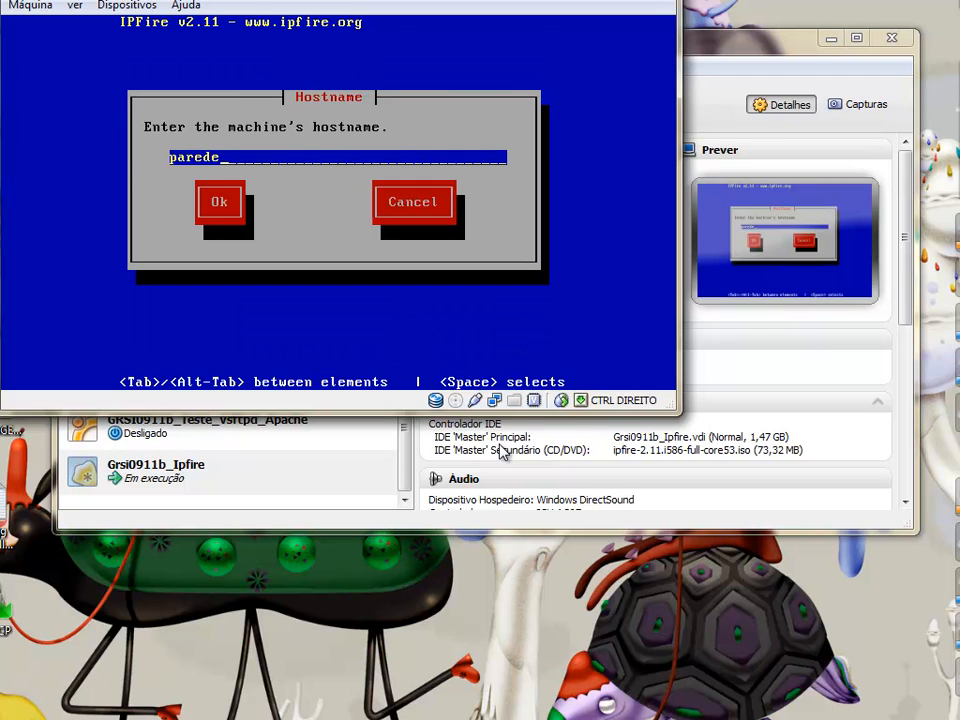
pyautogui.press('Tab')
pyautogui.press('Return')
pyautogui.press('Tab')
pyautogui.press('Tab')
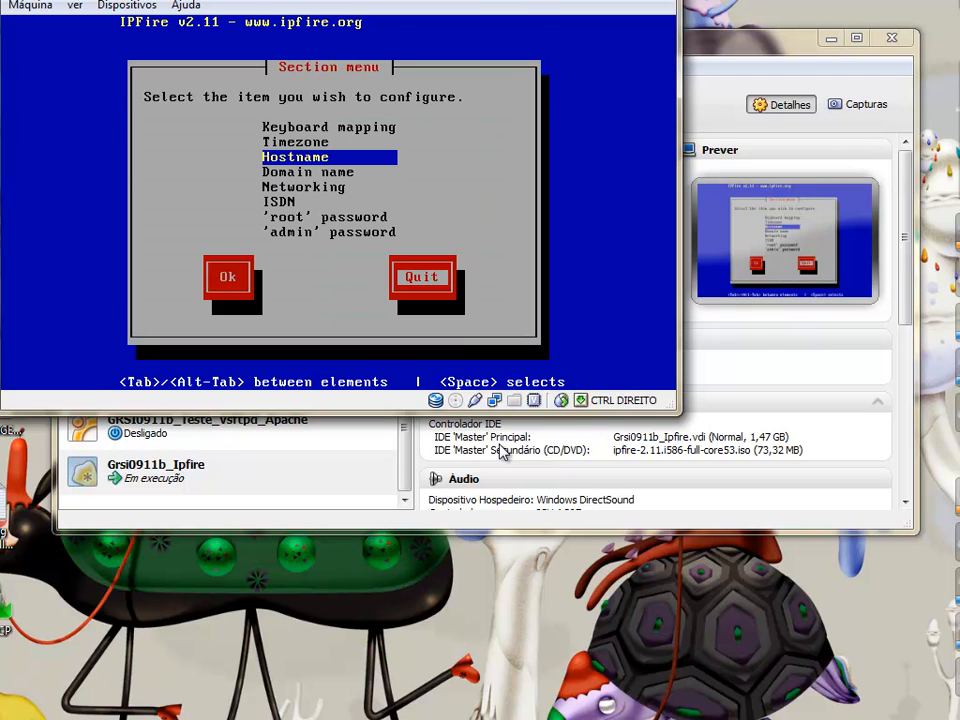
pyautogui.press('Return')
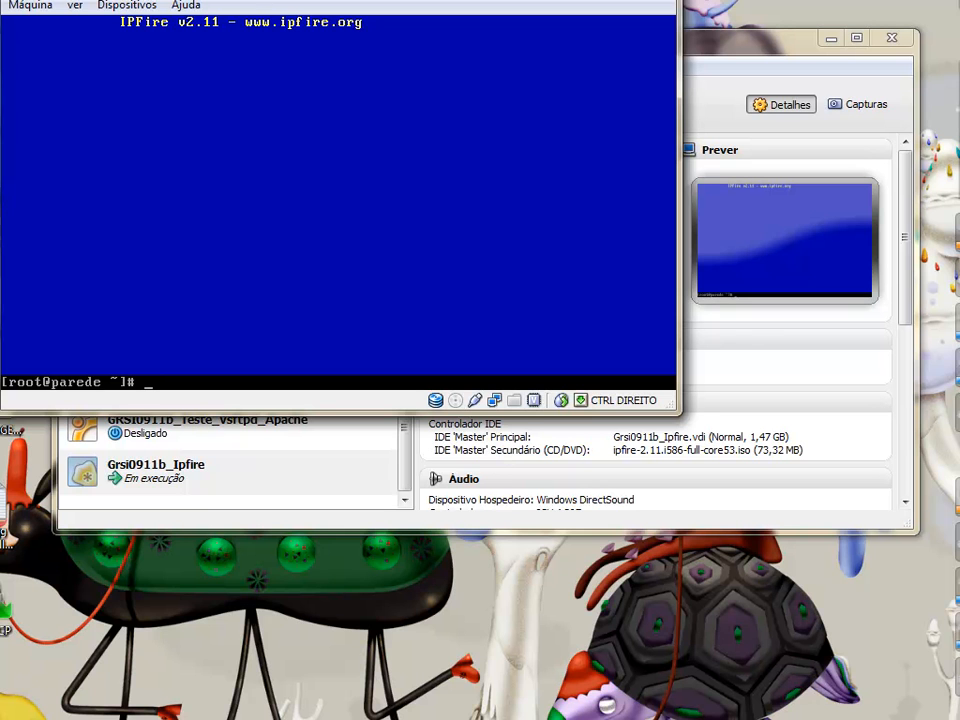
# Start the 'Windos xp moss' virtual machine
pyautogui.click(34, 700)
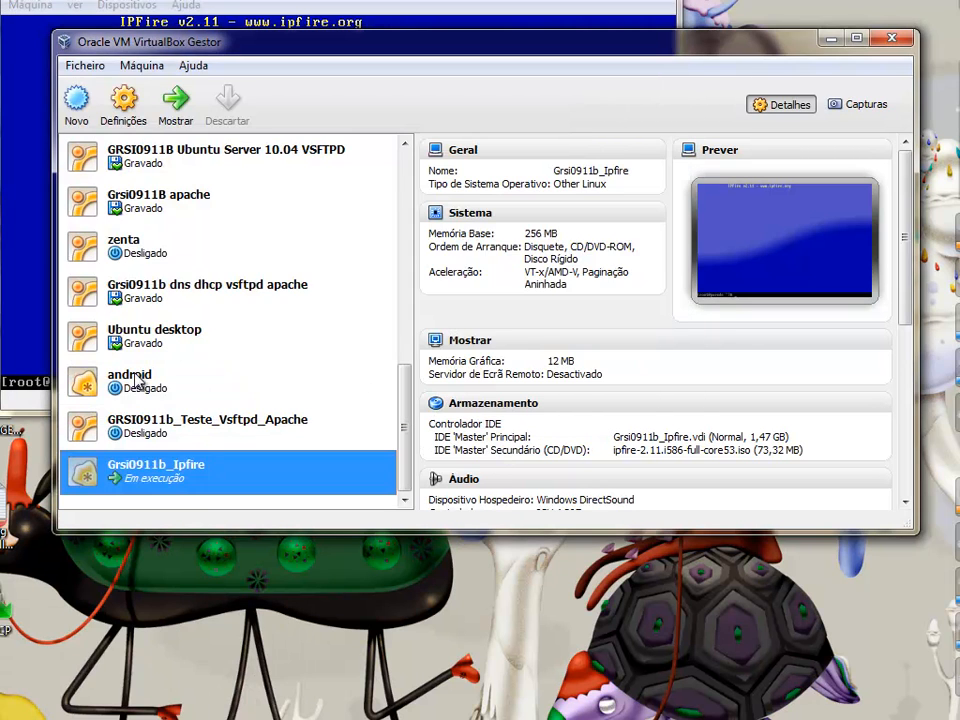
pyautogui.scroll(3, 170, 265)
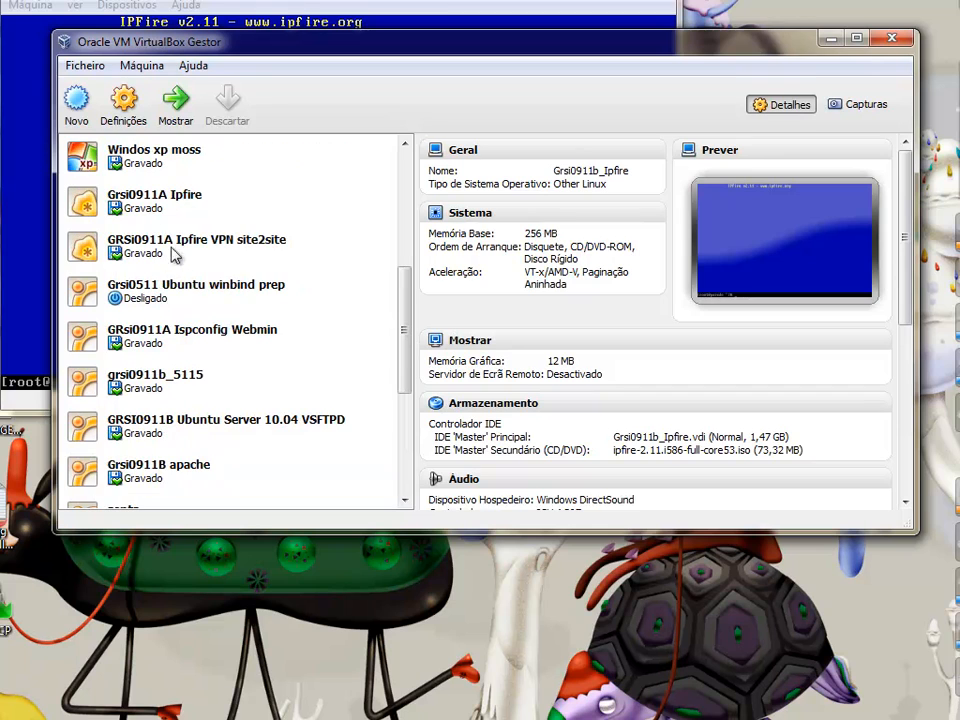
pyautogui.click(180, 155)
pyautogui.click(172, 100)
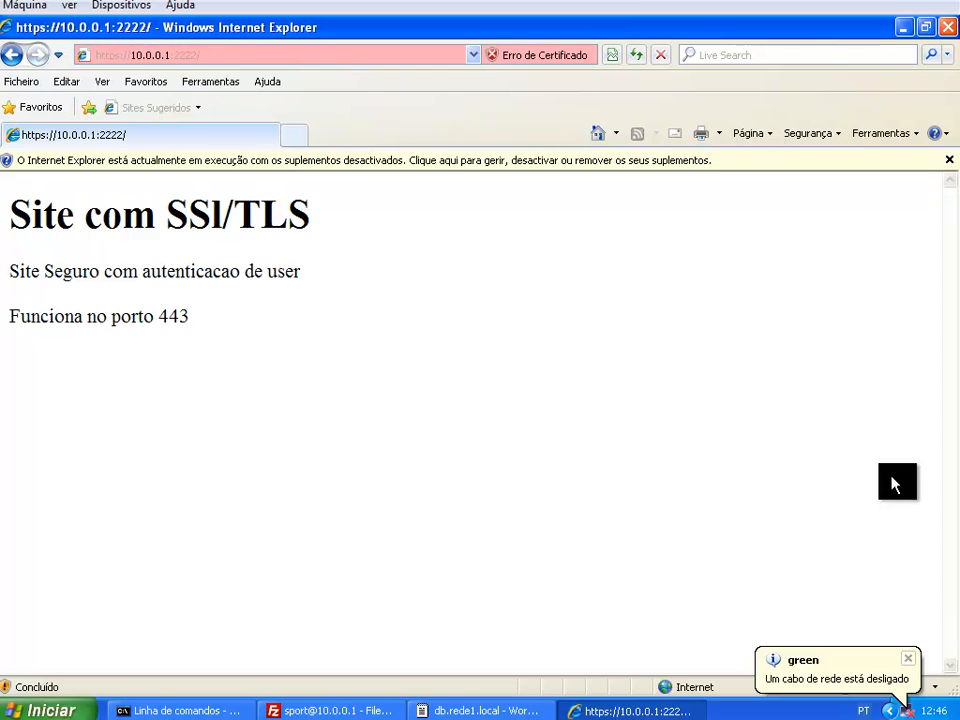
# In XP's Network Connections, inspect the green connection's TCP/IP settings without changes
pyautogui.rightClick(906, 711)
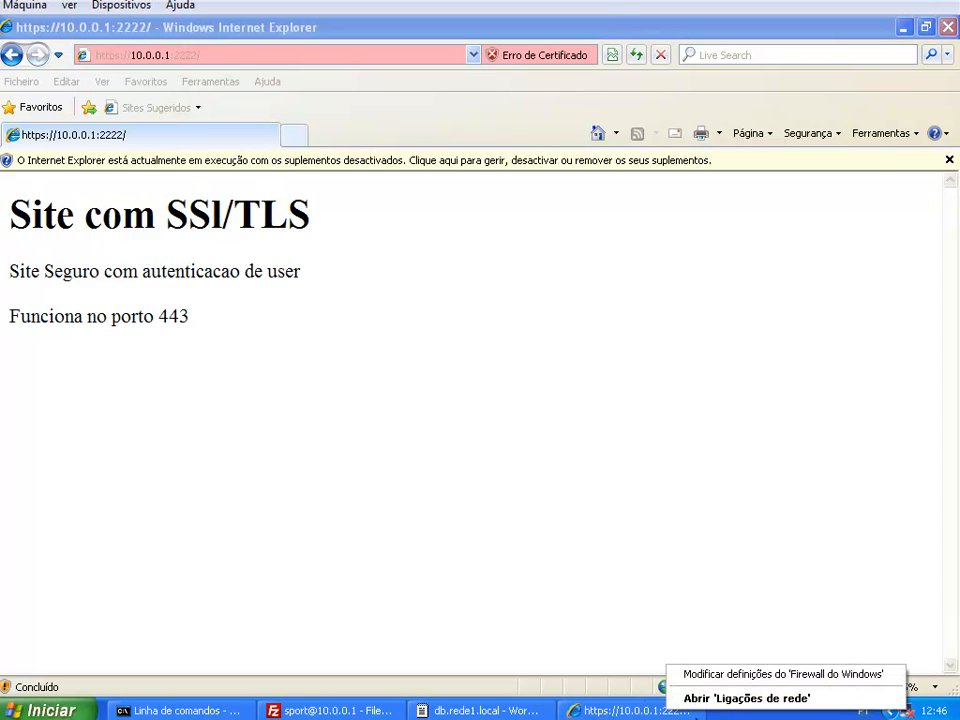
pyautogui.click(770, 699)
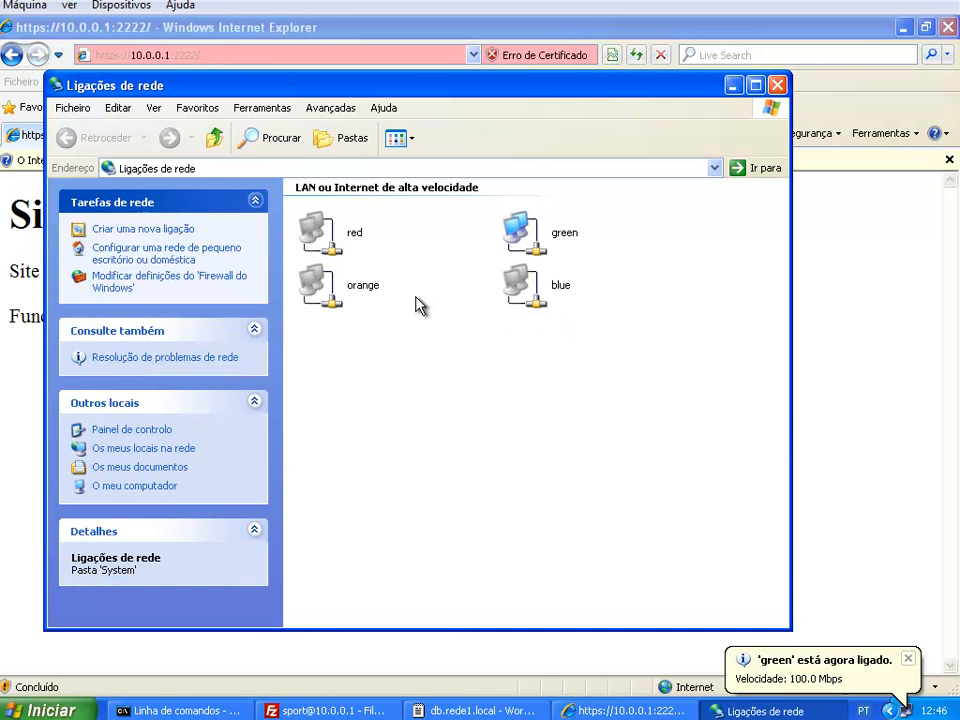
pyautogui.rightClick(522, 228)
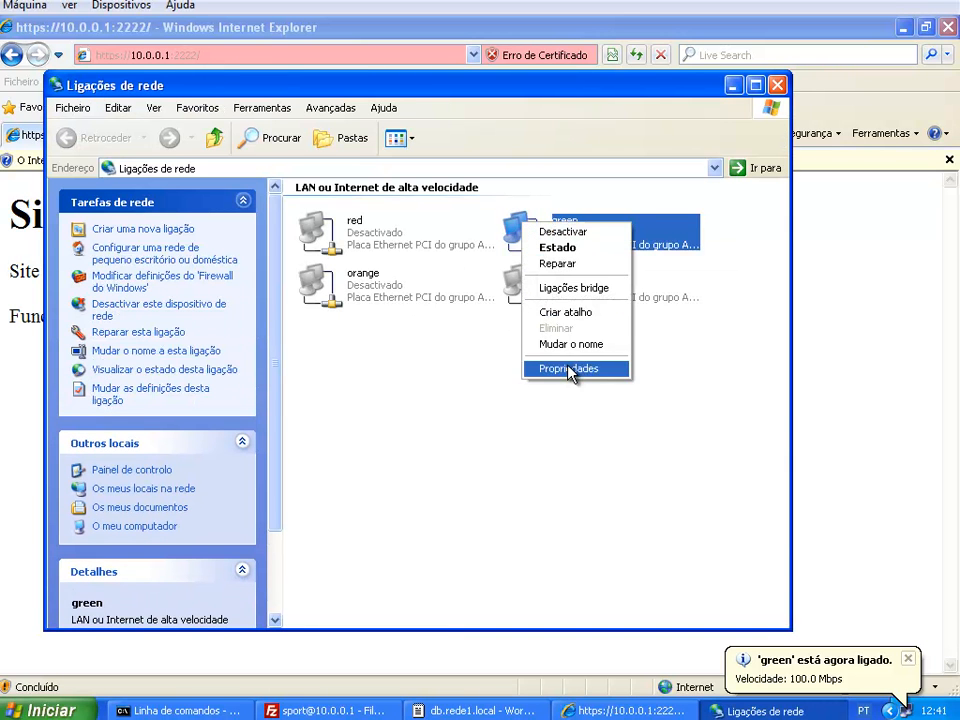
pyautogui.click(570, 369)
pyautogui.click(200, 292)
pyautogui.click(340, 332)
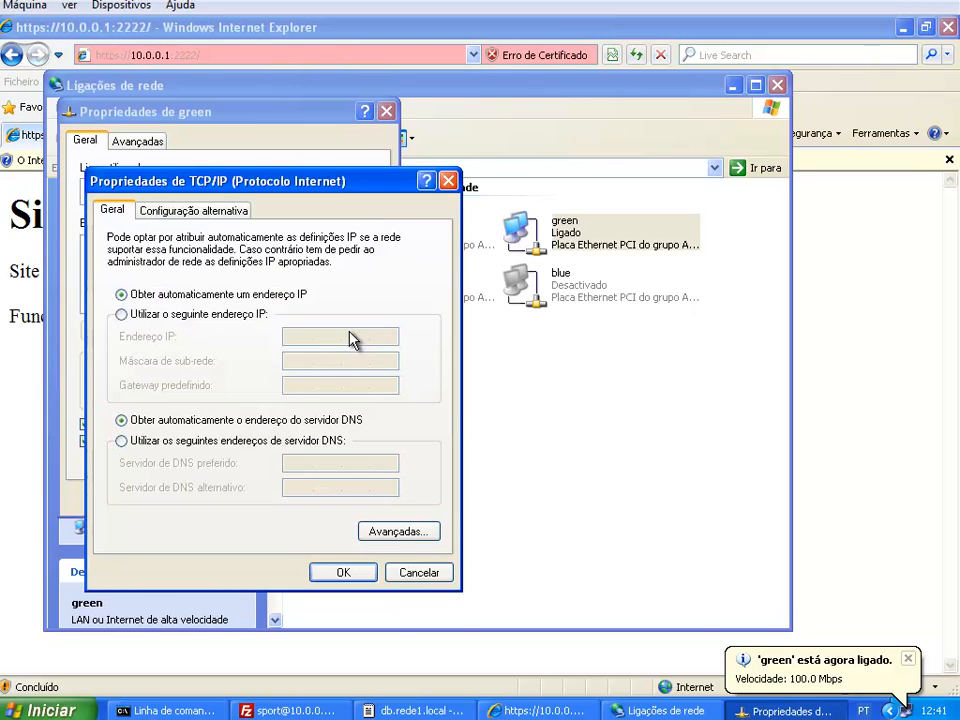
pyautogui.click(345, 573)
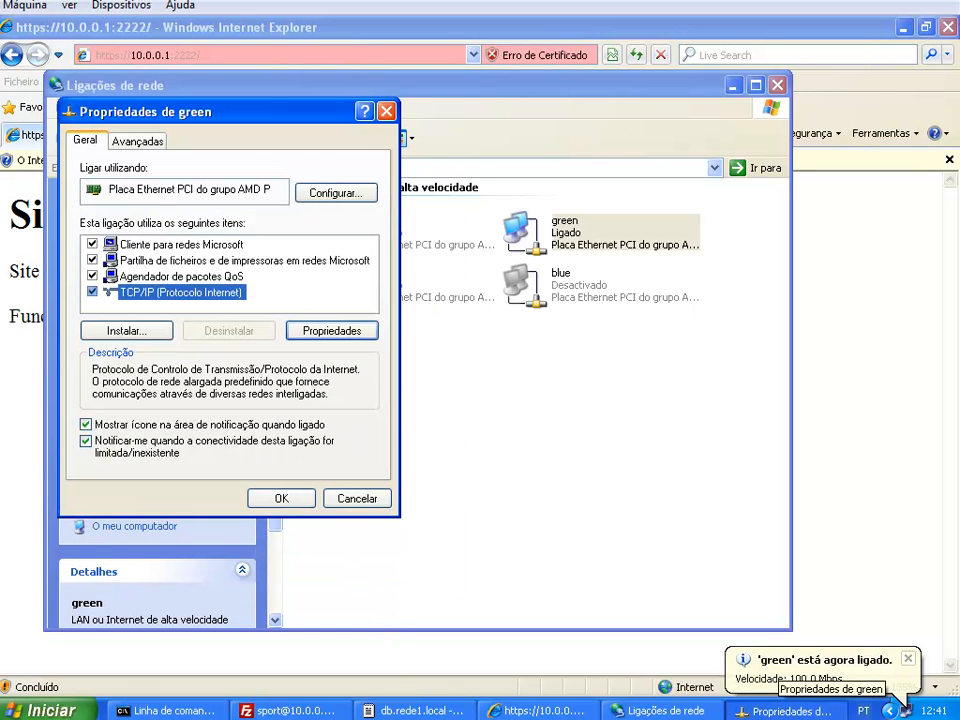
# Attach the VM's Adapter 1 to internal network green and save
pyautogui.hotkey('ctrl', 's')
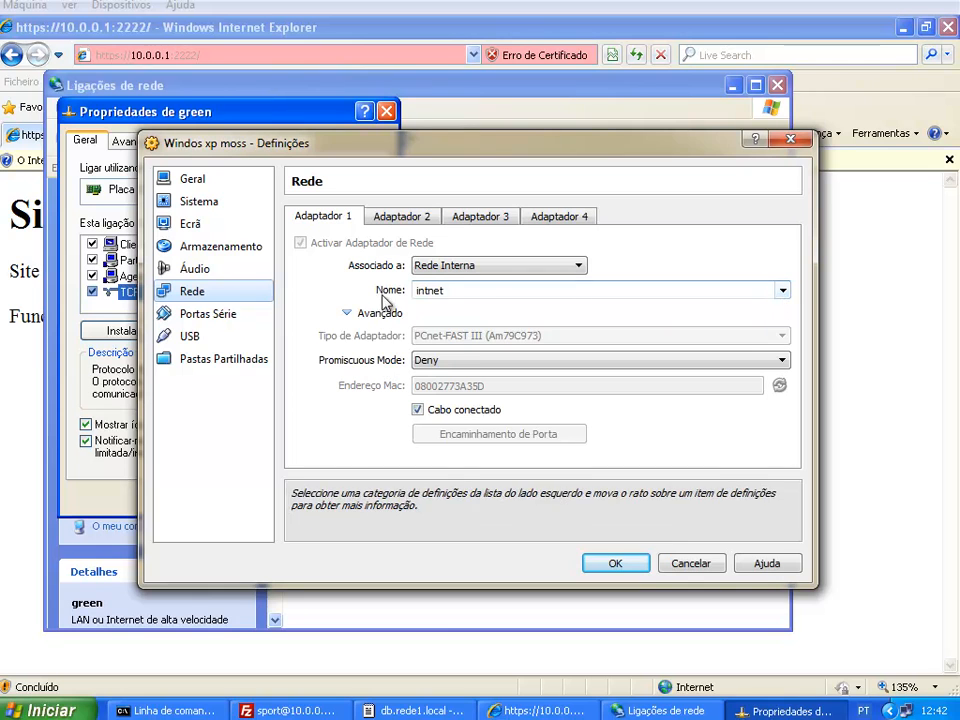
pyautogui.click(783, 290)
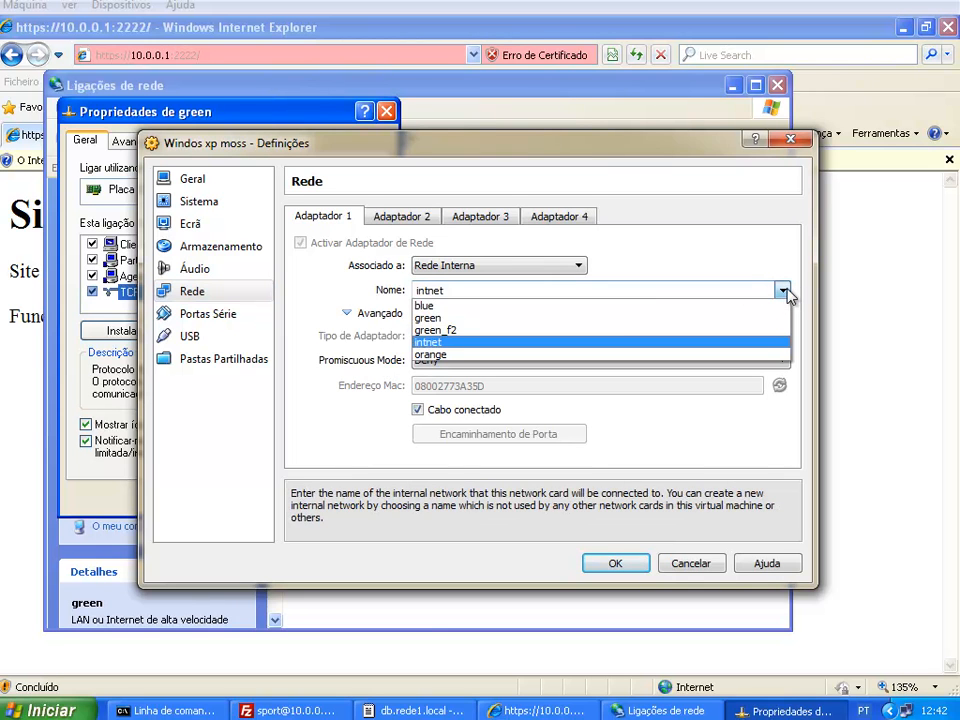
pyautogui.click(602, 318)
pyautogui.click(624, 566)
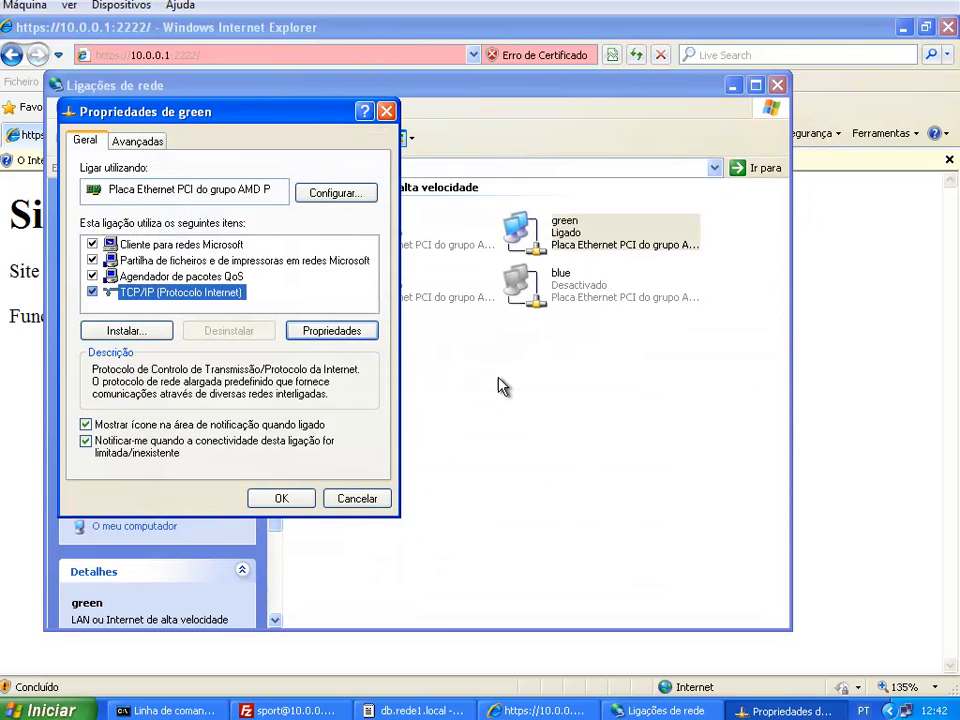
# Close the green properties and repair the green connection to renew its IP
pyautogui.click(283, 499)
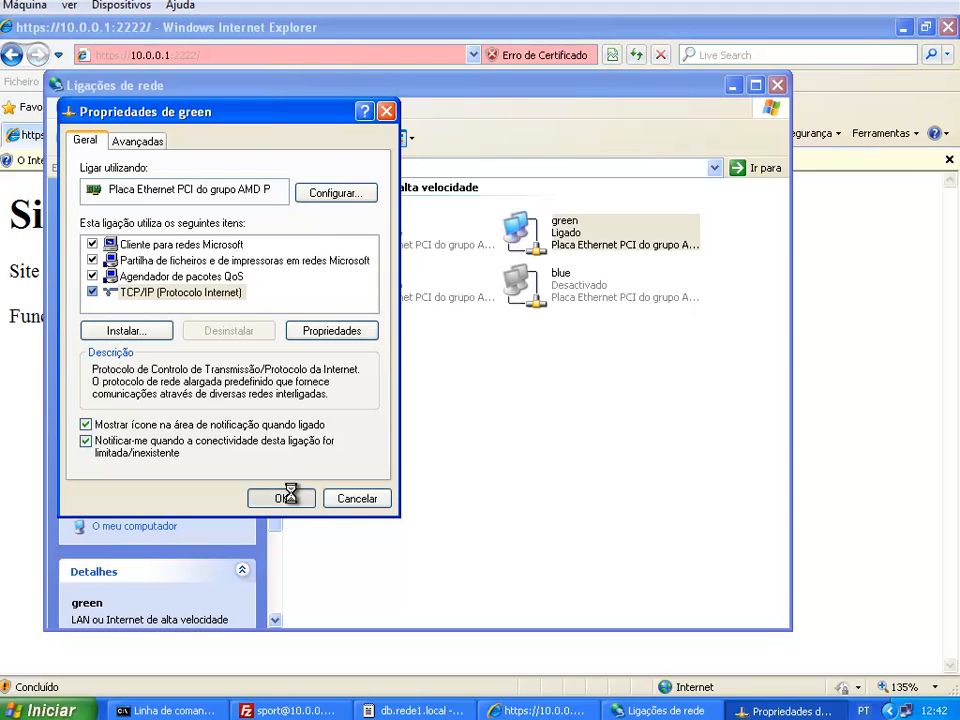
pyautogui.rightClick(520, 240)
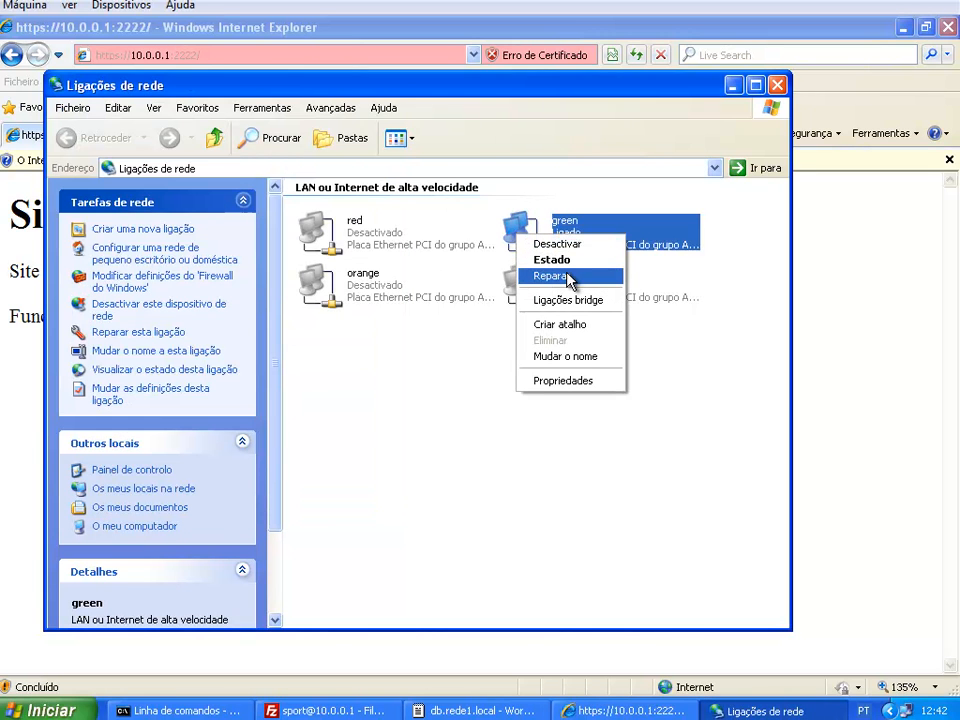
pyautogui.click(567, 277)
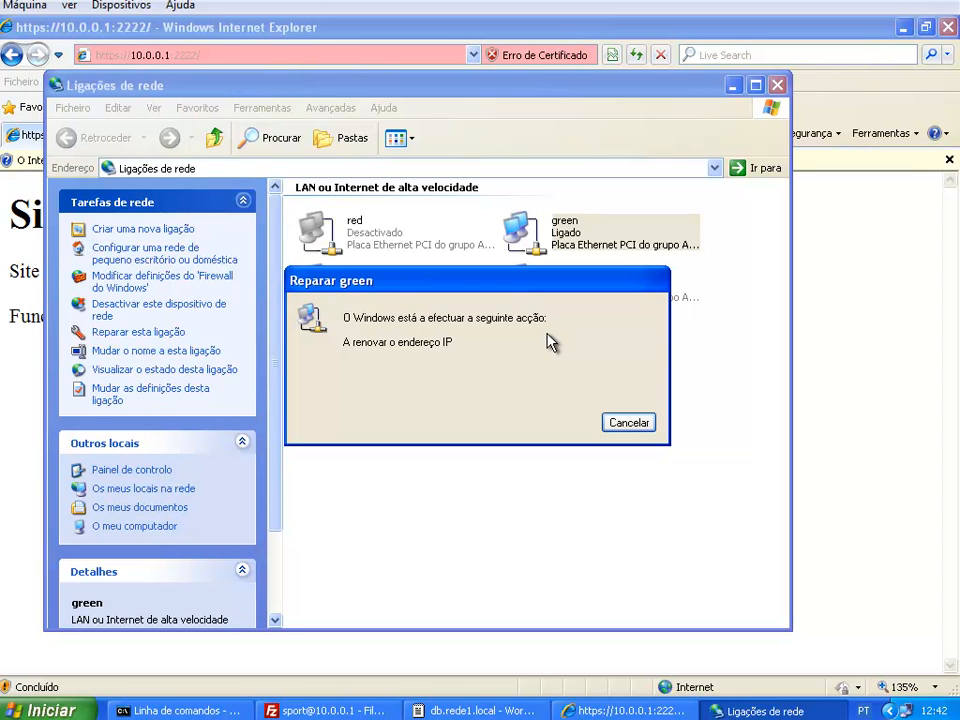
# Quit the ftp session in the Command Prompt with 'by'
pyautogui.click(229, 712)
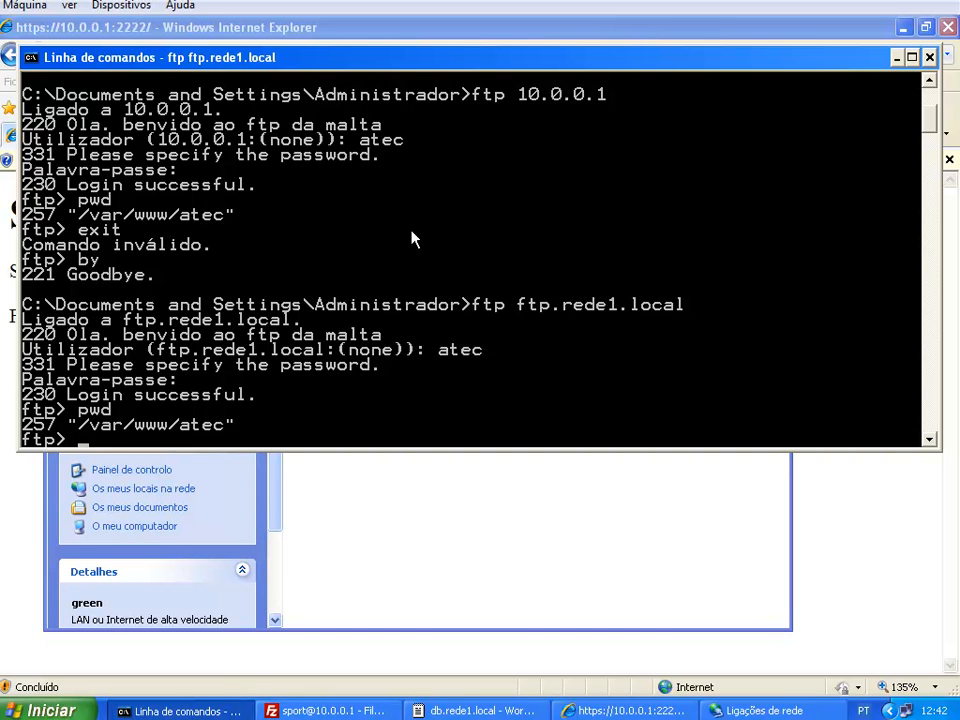
pyautogui.write('exit')
pyautogui.press('Return')
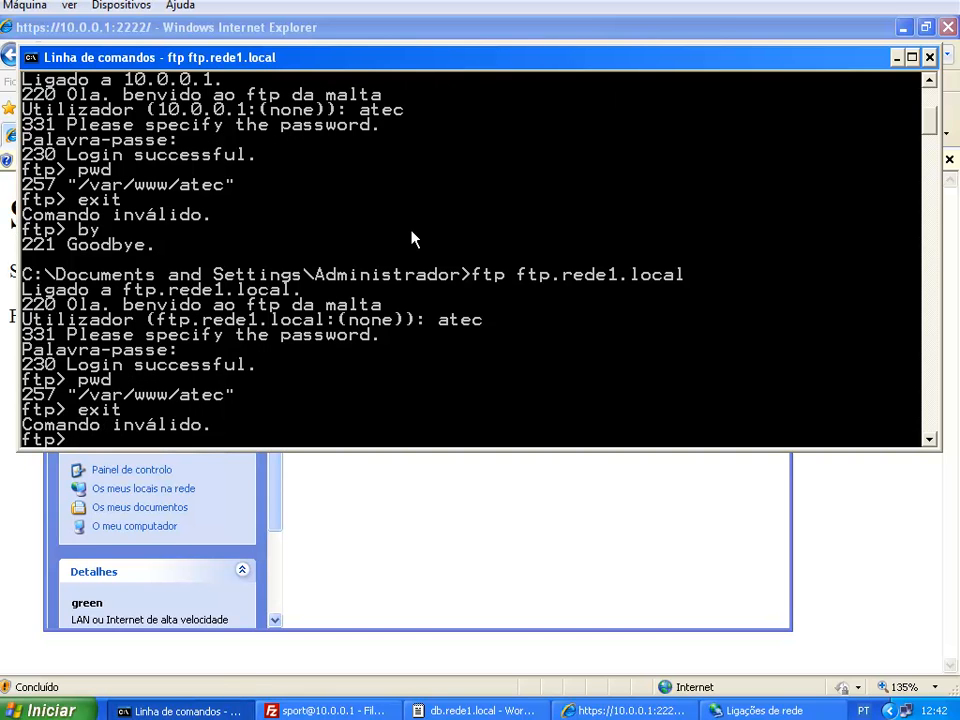
pyautogui.write('by')
pyautogui.press('Return')
# Attempt 'ipconfig /release', interrupt it with Ctrl+C, and open Network Connections
pyautogui.write('ipconfig /release')
pyautogui.press('Return')
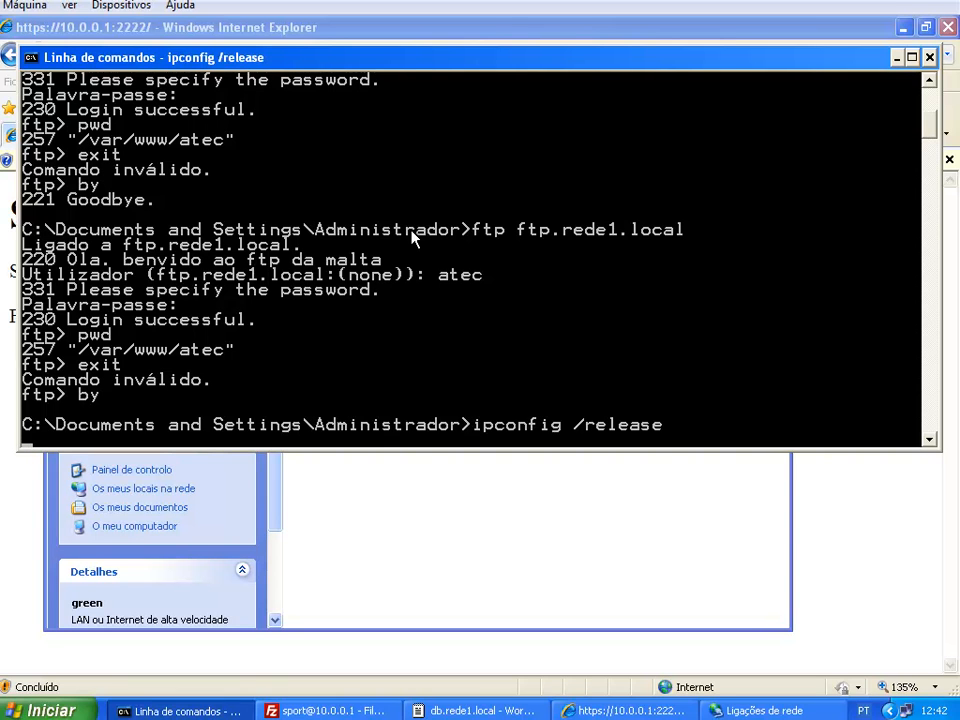
pyautogui.hotkey('ctrl', 'c')
pyautogui.press('Up')
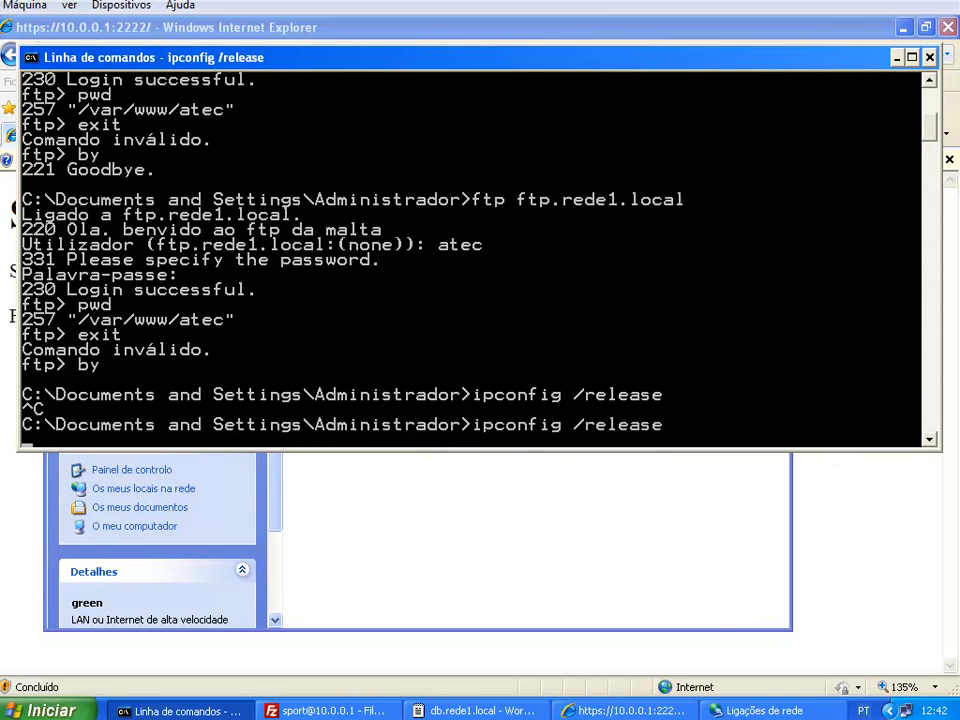
pyautogui.rightClick(840, 712)
pyautogui.click(776, 703)
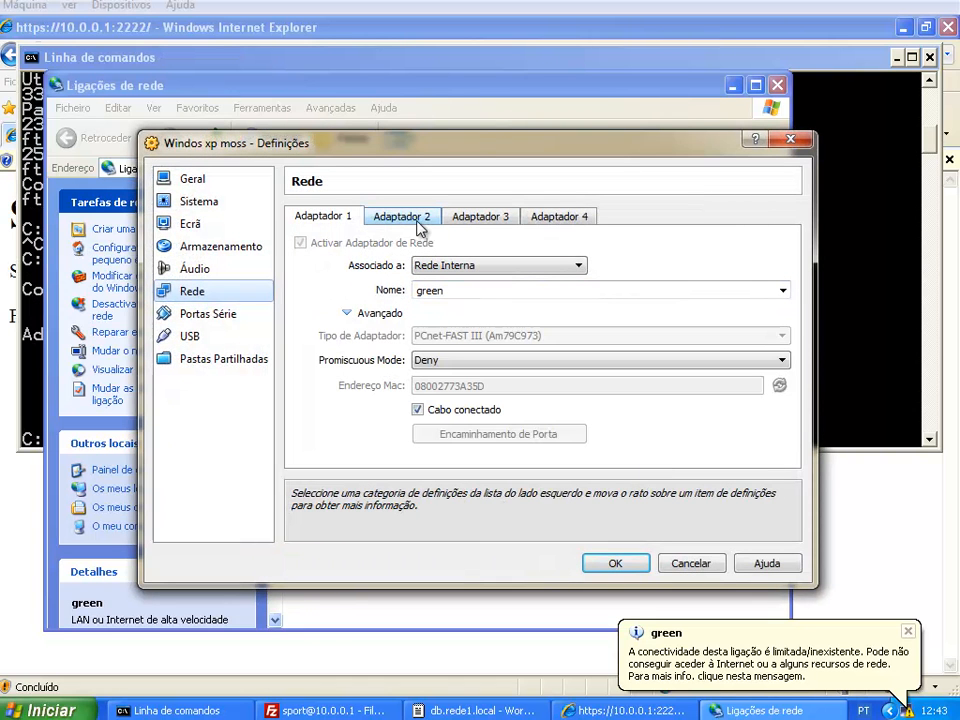
# Review the VM's adapter tabs, close network settings and dismiss the repair message
pyautogui.click(420, 226)
pyautogui.click(550, 217)
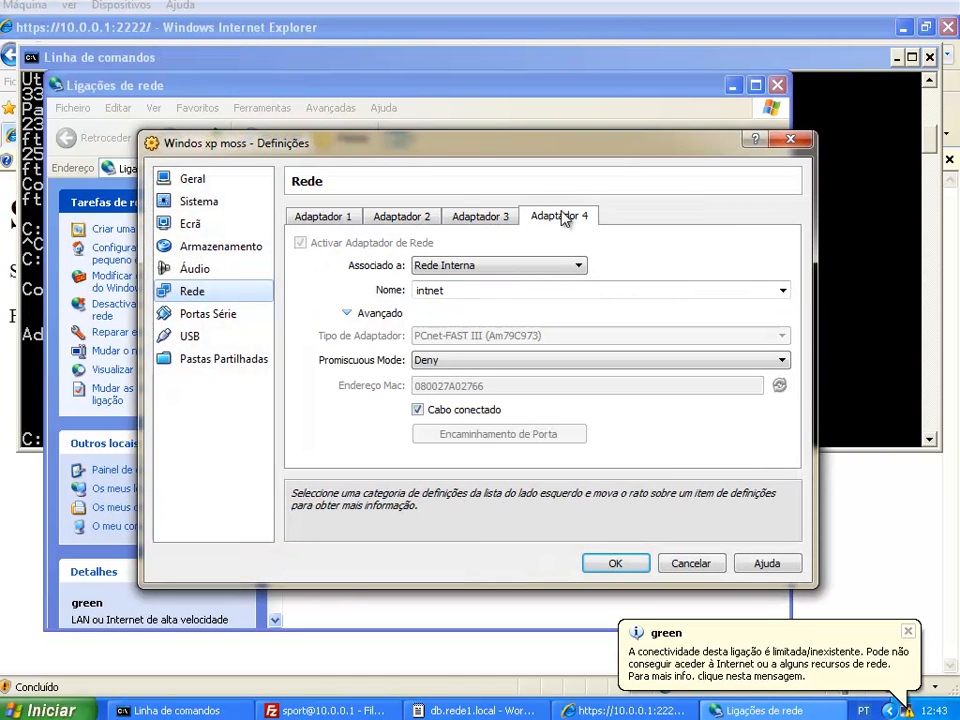
pyautogui.click(330, 217)
pyautogui.click(624, 564)
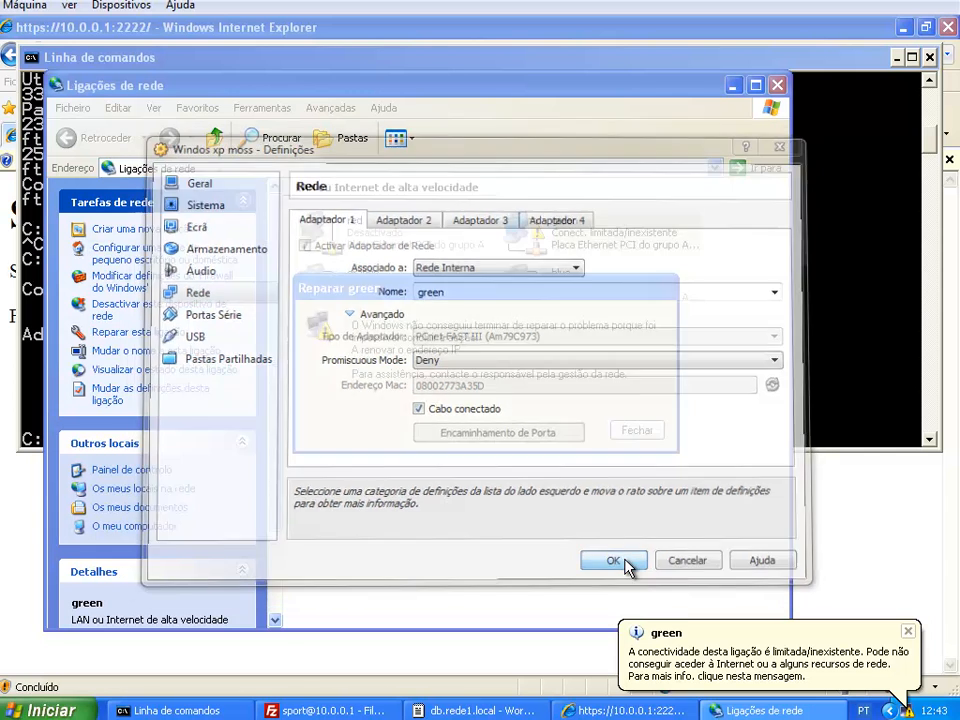
pyautogui.click(631, 436)
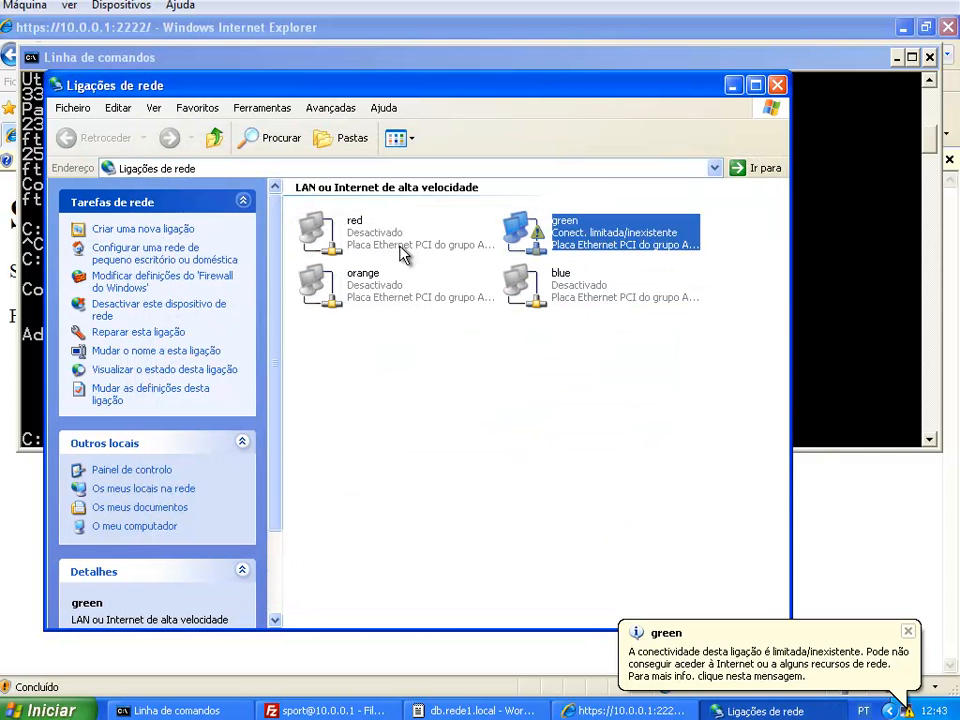
# View the green connection's Avançadas and Geral tabs, then cancel unchanged
pyautogui.rightClick(517, 238)
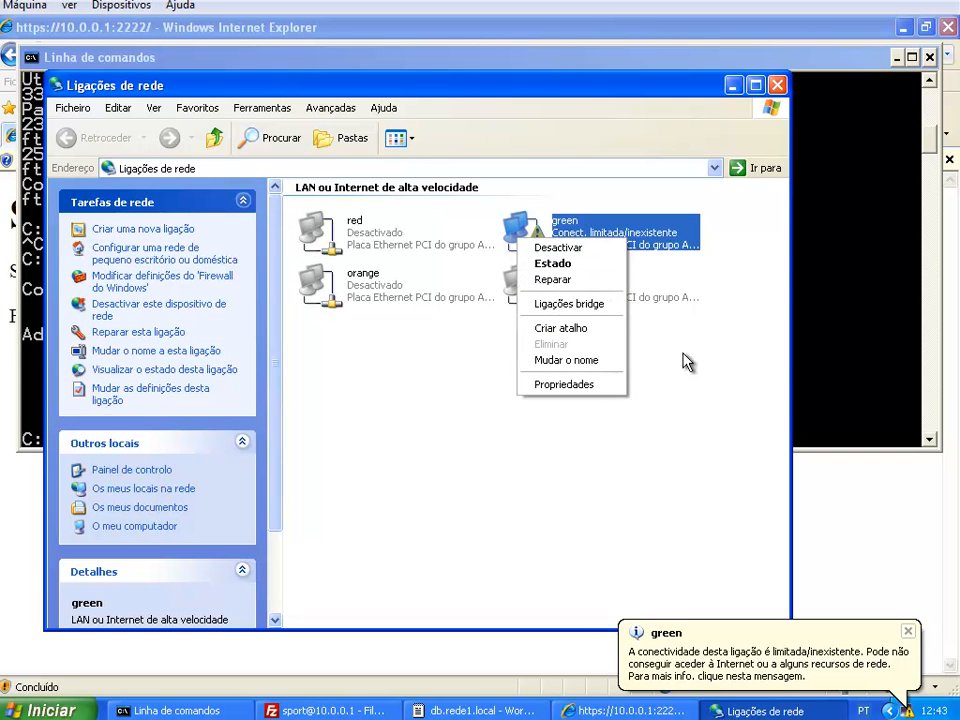
pyautogui.click(570, 386)
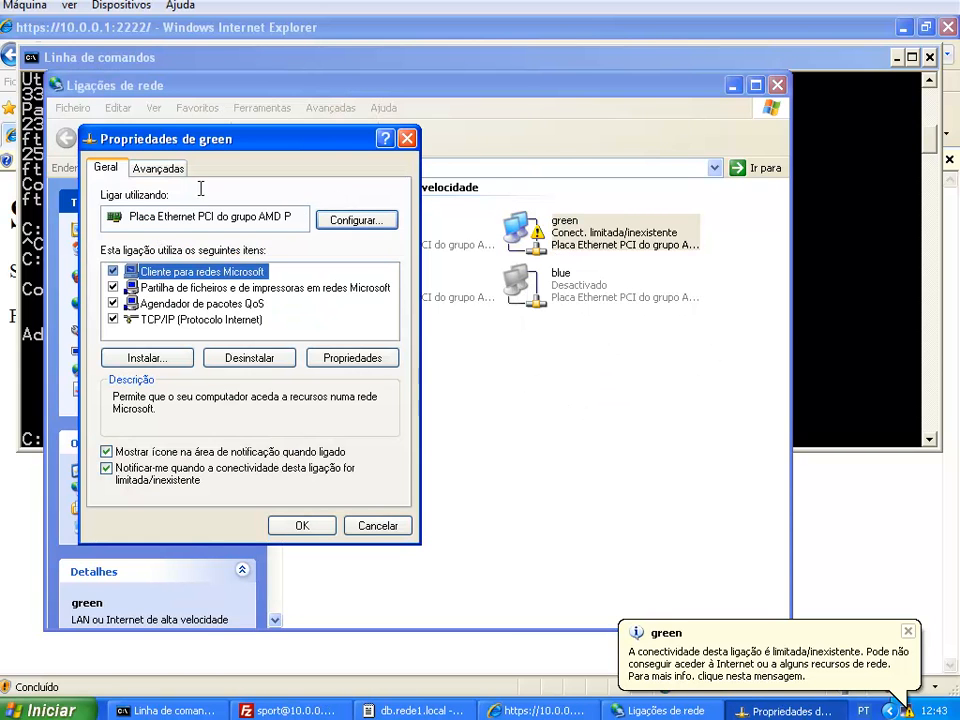
pyautogui.click(160, 170)
pyautogui.click(112, 172)
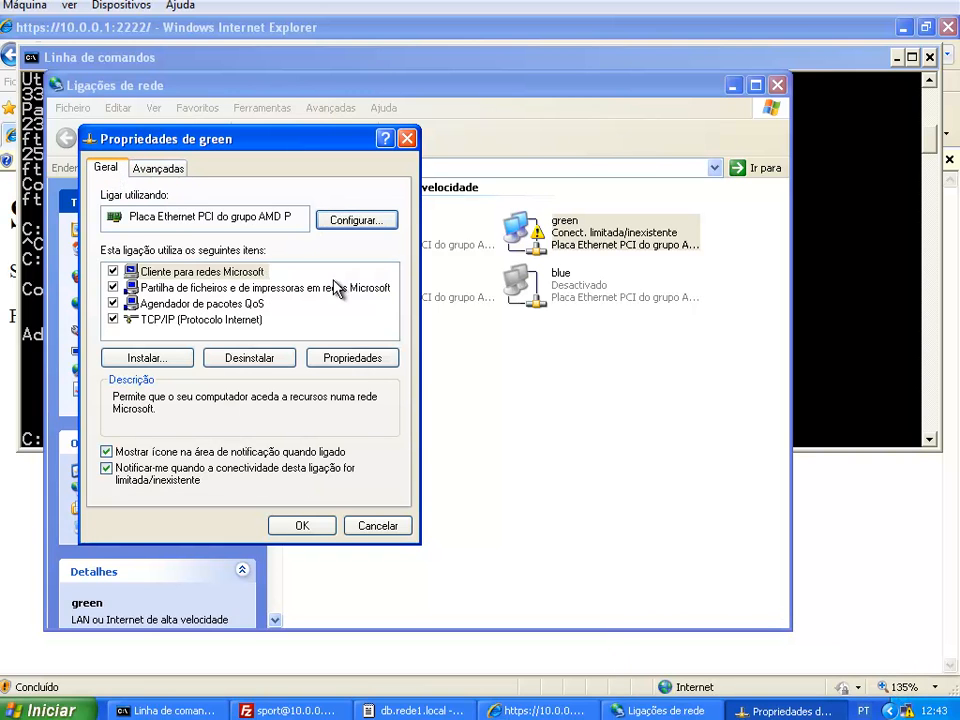
pyautogui.click(376, 527)
pyautogui.click(860, 322)
# Run 'ipconfig /all', then reopen the VM's network settings
pyautogui.write('ip')
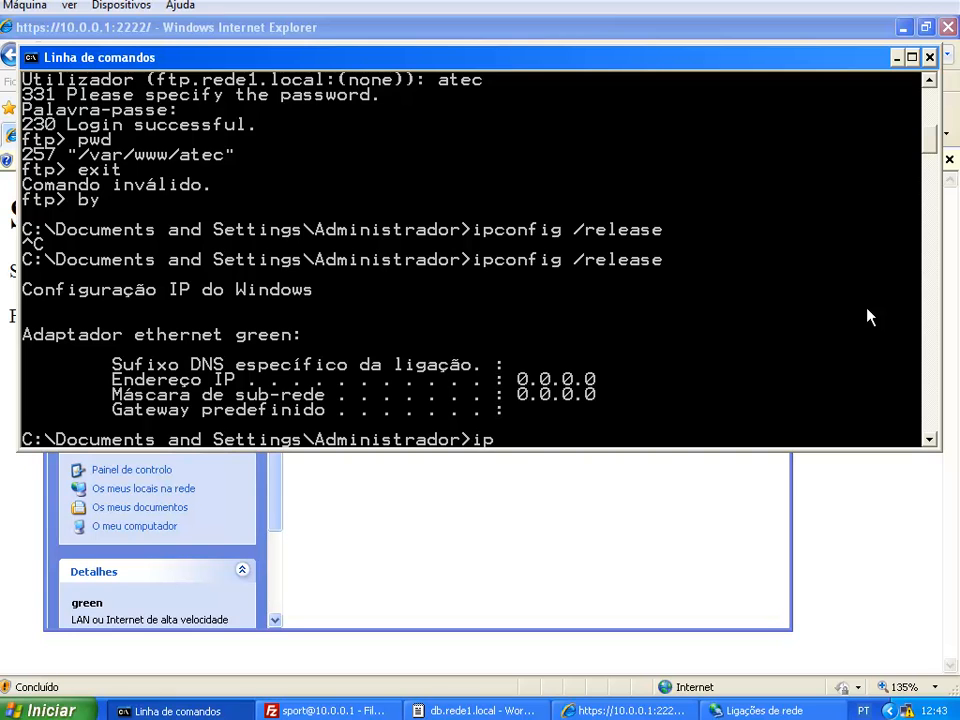
pyautogui.write('config /all')
pyautogui.press('Return')
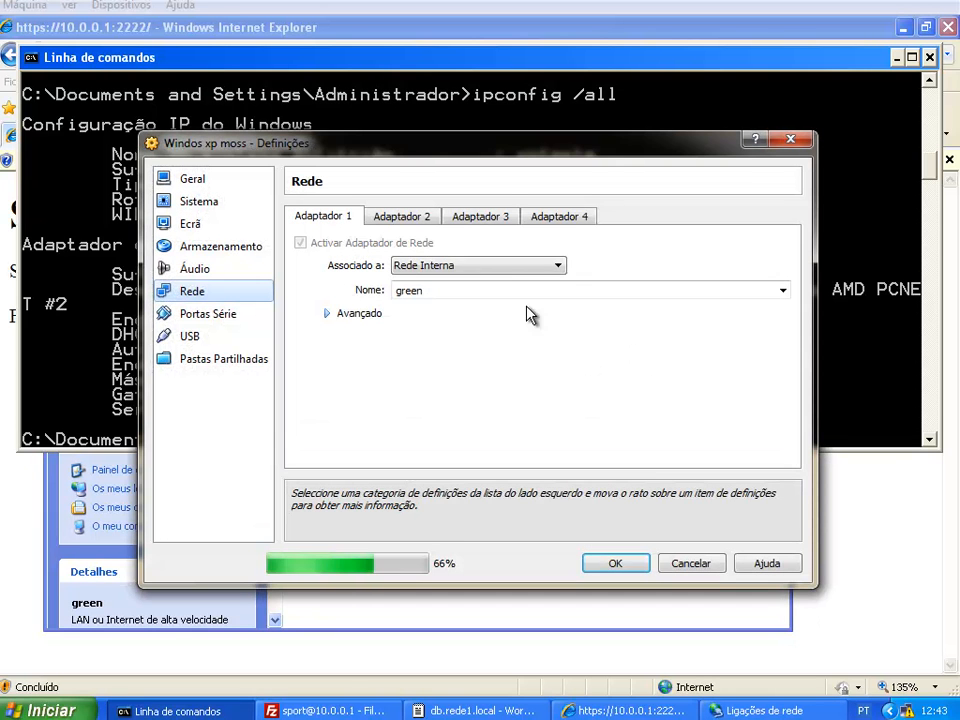
pyautogui.click(380, 313)
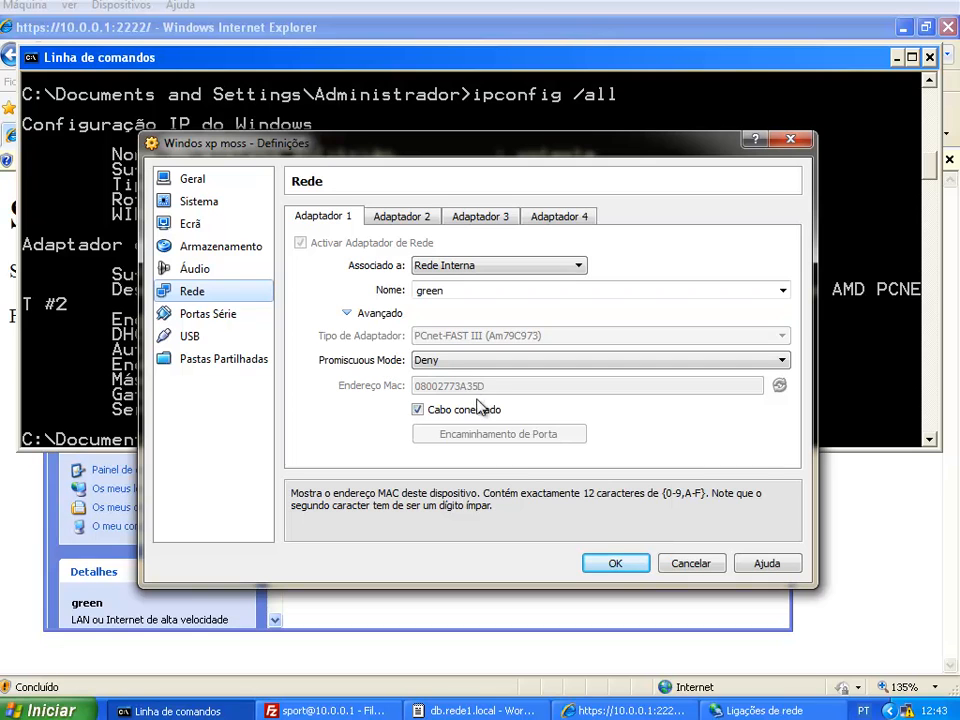
# Keep Adaptador 2 on the green internal network, recheck Adaptador 1, and save the VM settings
pyautogui.click(414, 222)
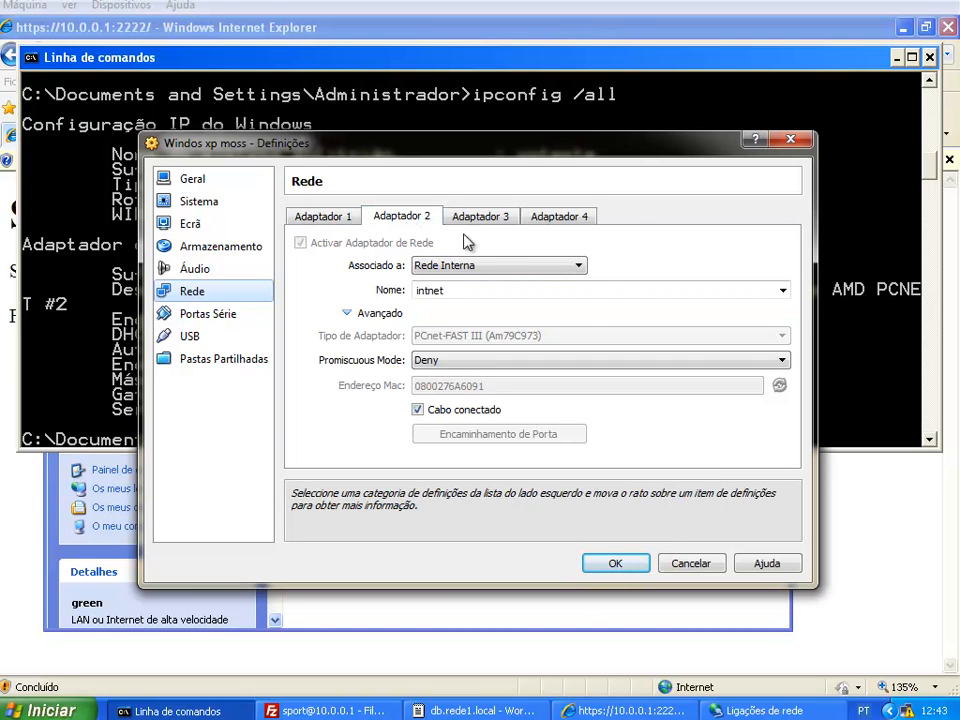
pyautogui.click(580, 266)
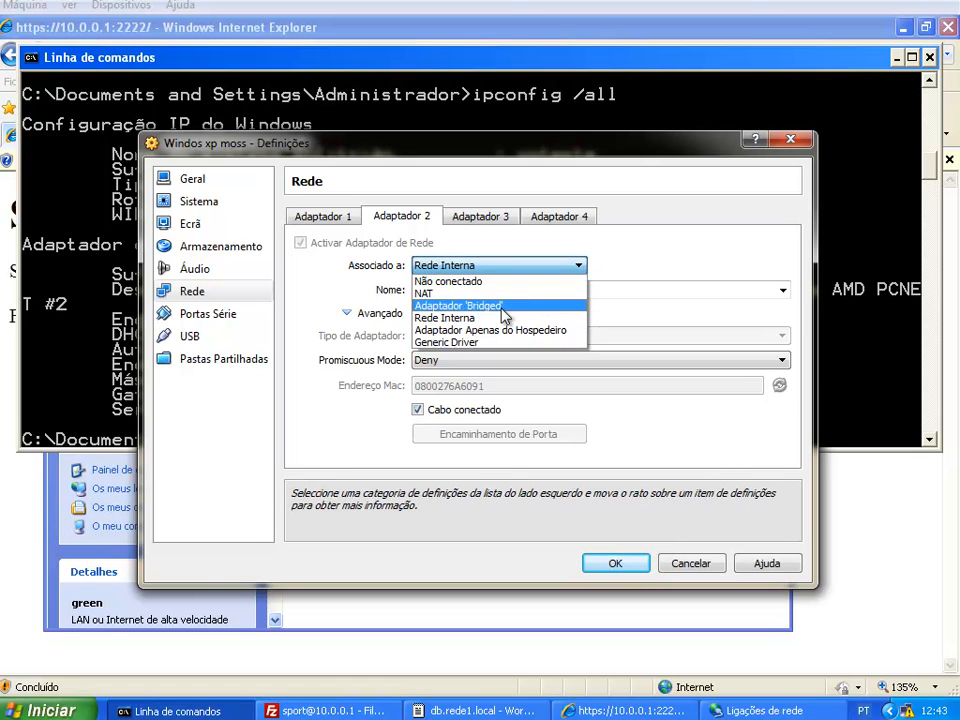
pyautogui.click(470, 318)
pyautogui.click(758, 294)
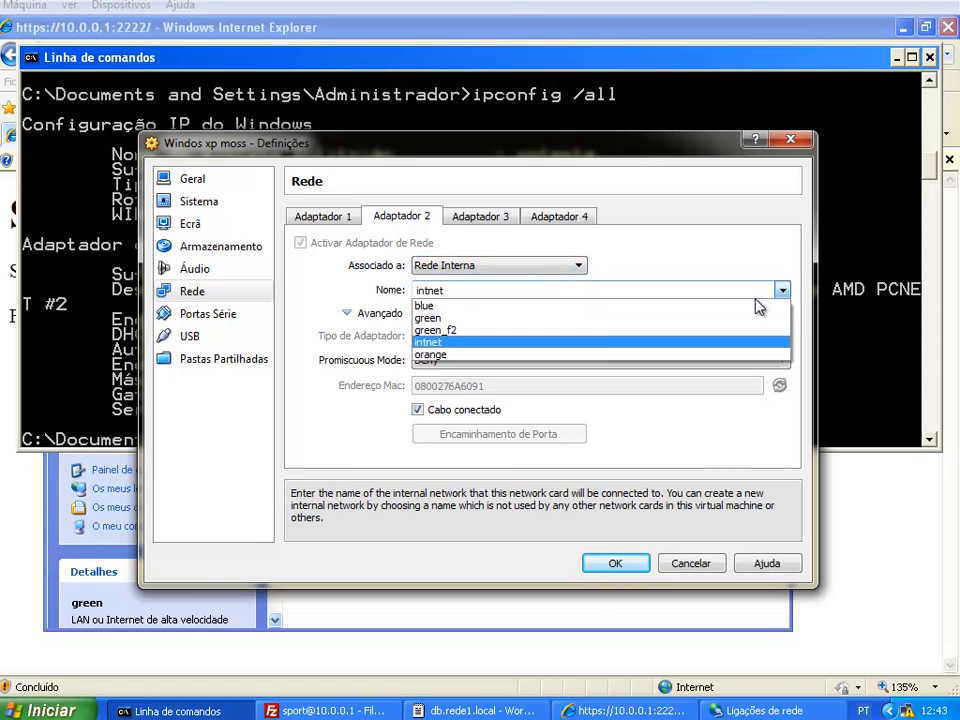
pyautogui.click(589, 318)
pyautogui.click(350, 221)
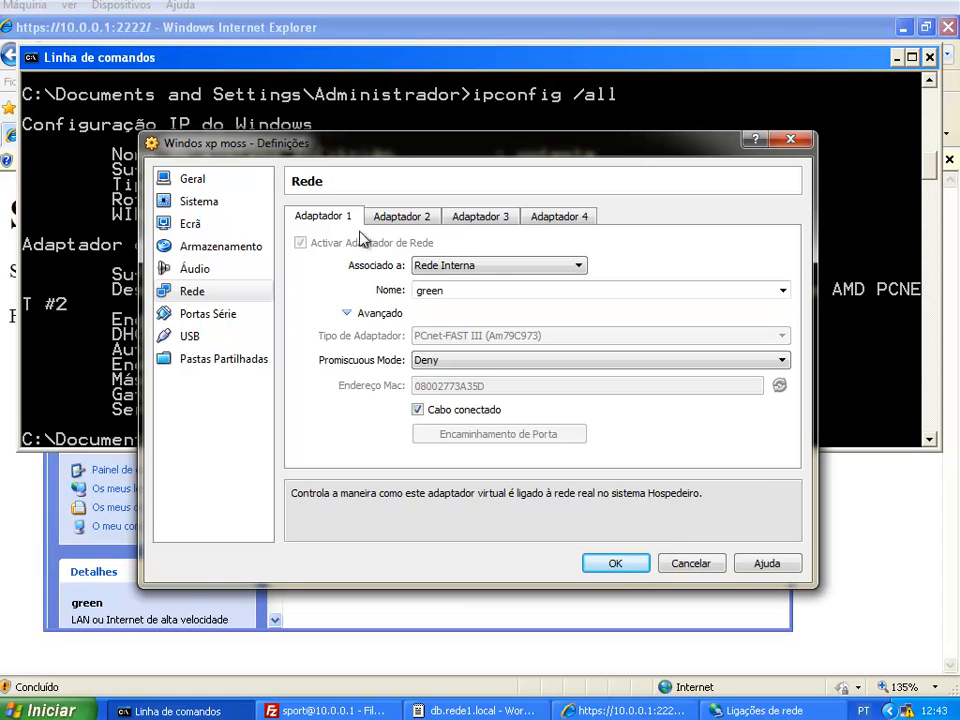
pyautogui.click(615, 563)
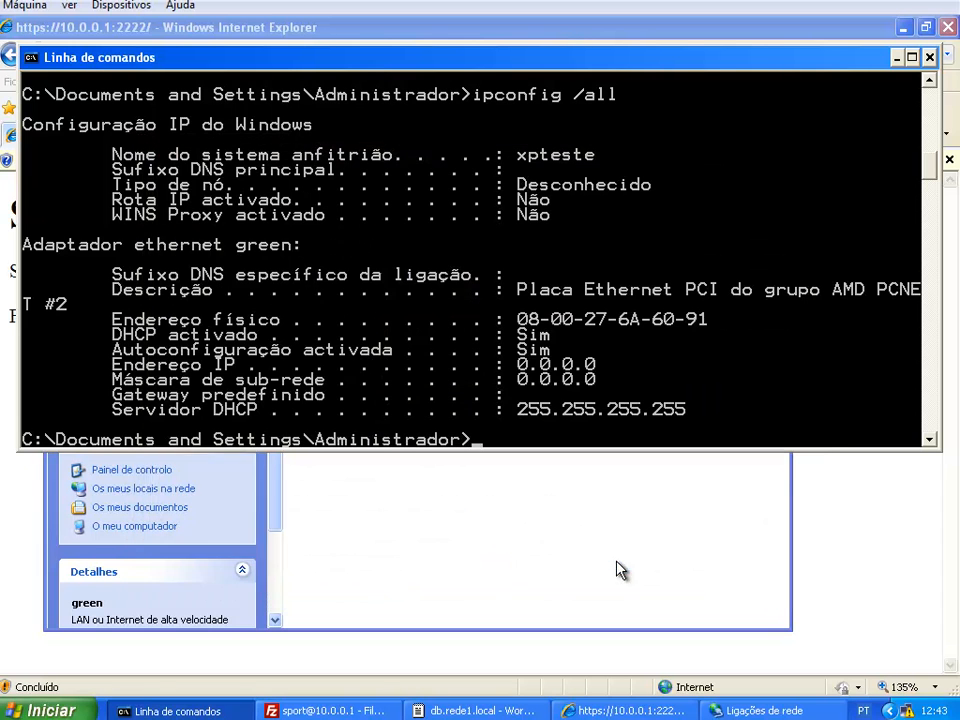
# In XP's Network Connections, enable the red connection and disable the green one
pyautogui.click(532, 529)
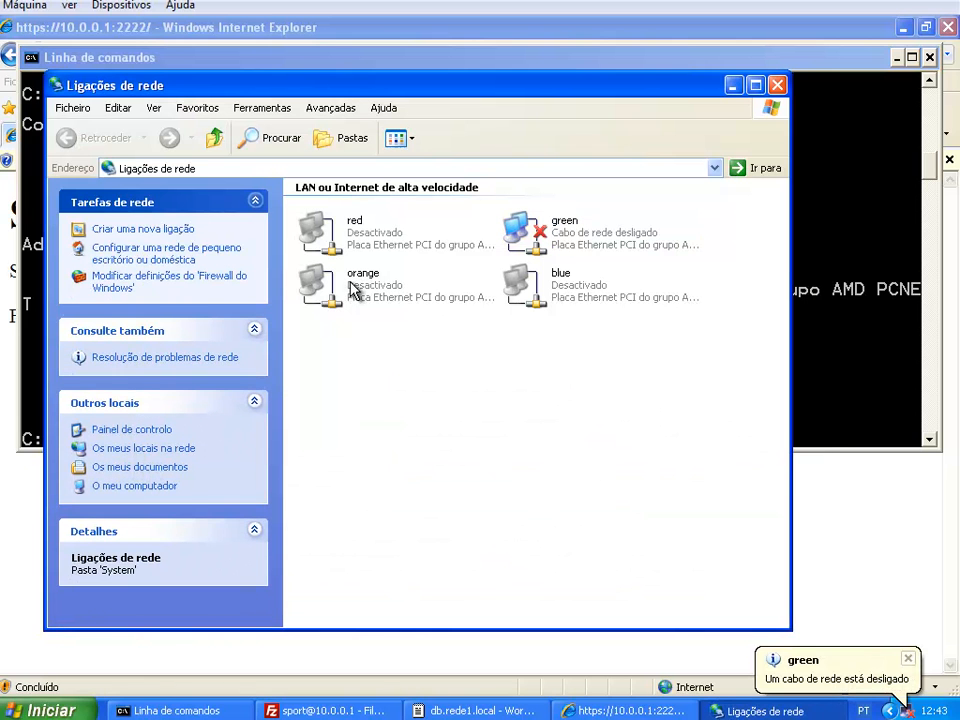
pyautogui.click(352, 226)
pyautogui.rightClick(343, 229)
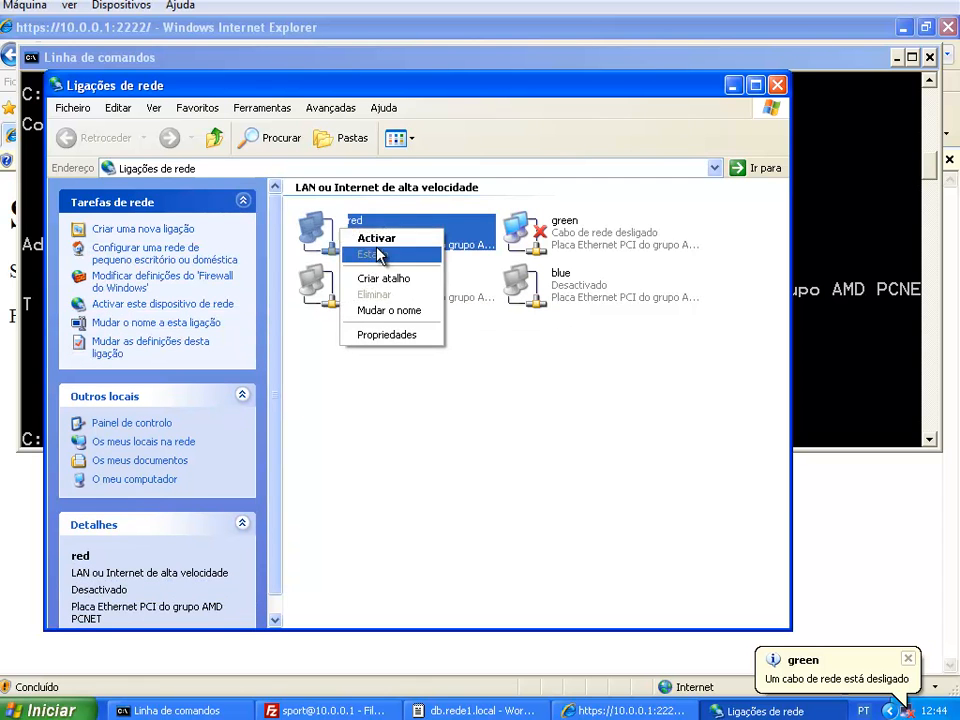
pyautogui.click(380, 240)
pyautogui.rightClick(550, 236)
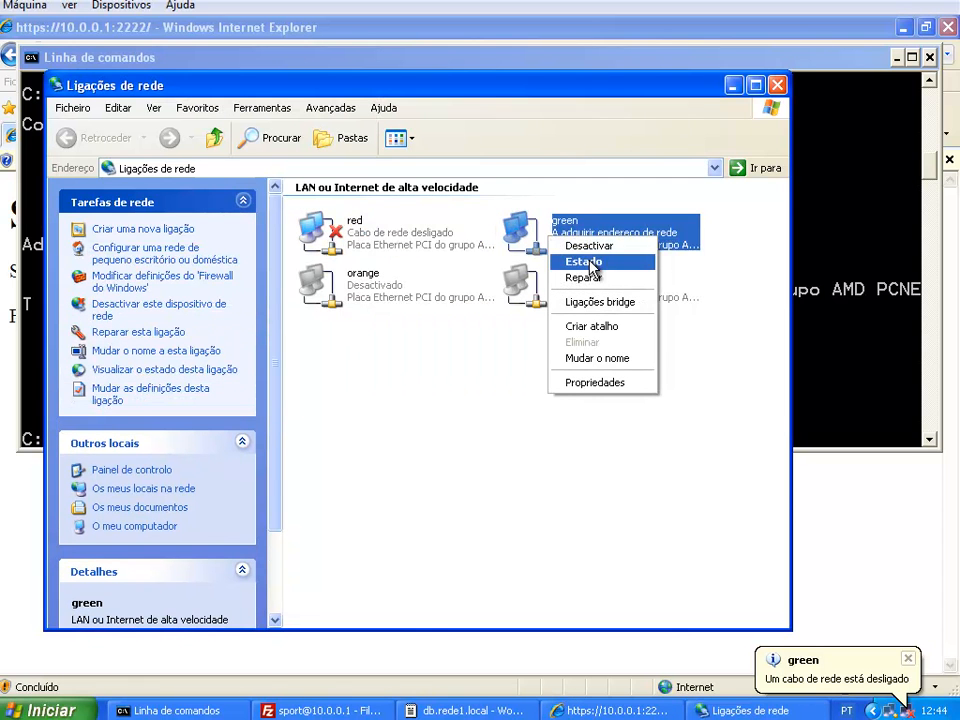
pyautogui.click(592, 247)
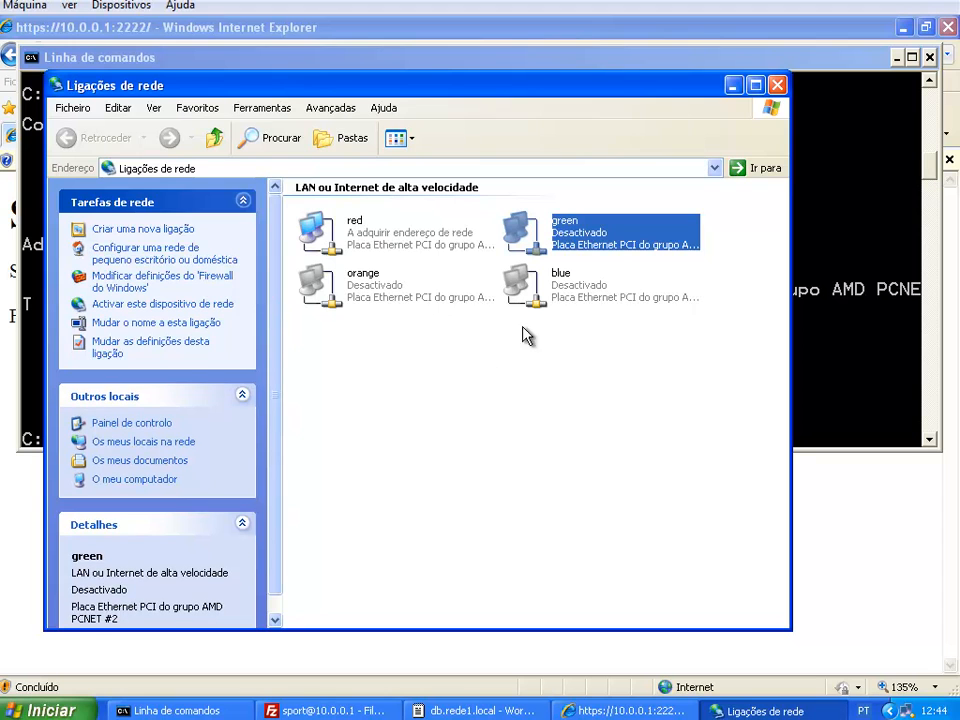
pyautogui.click(872, 314)
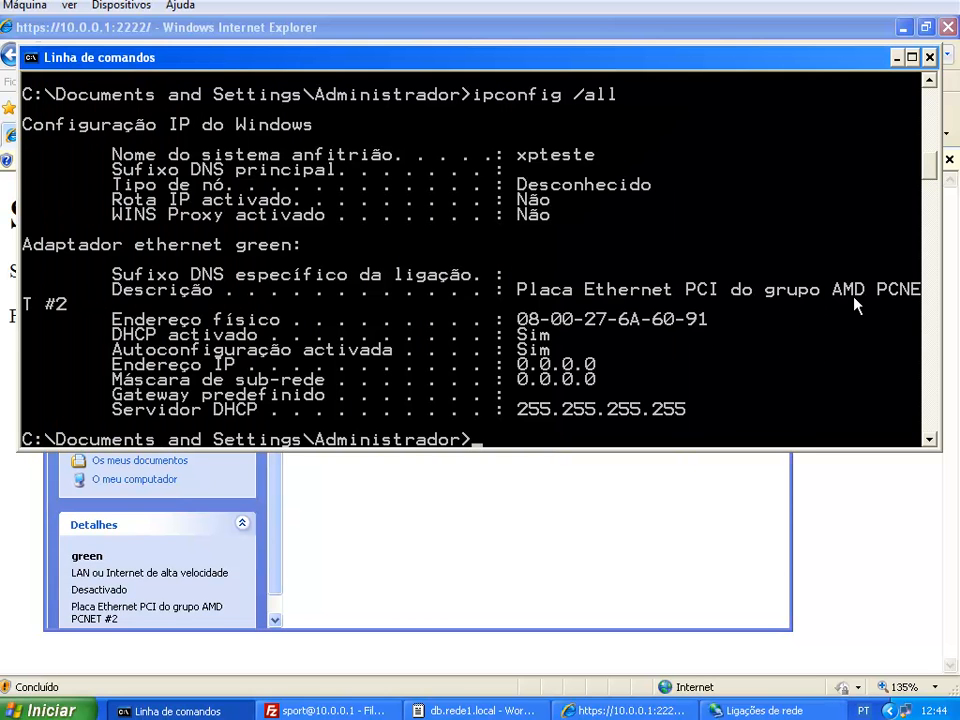
pyautogui.press('Up')
pyautogui.press('Return')
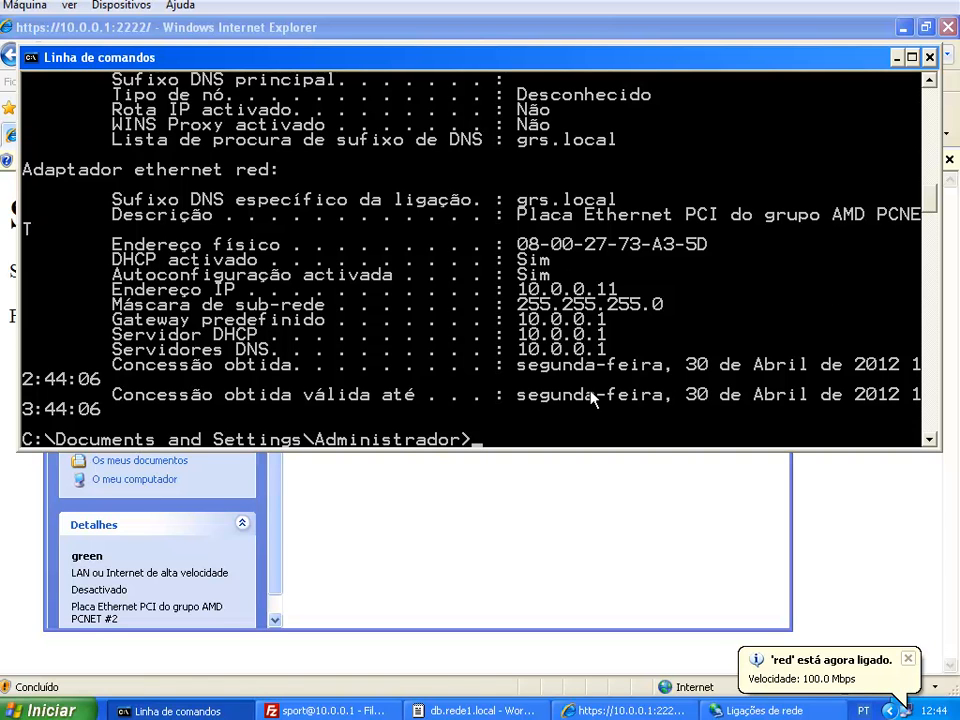
pyautogui.write('ping www.sapo.pt')
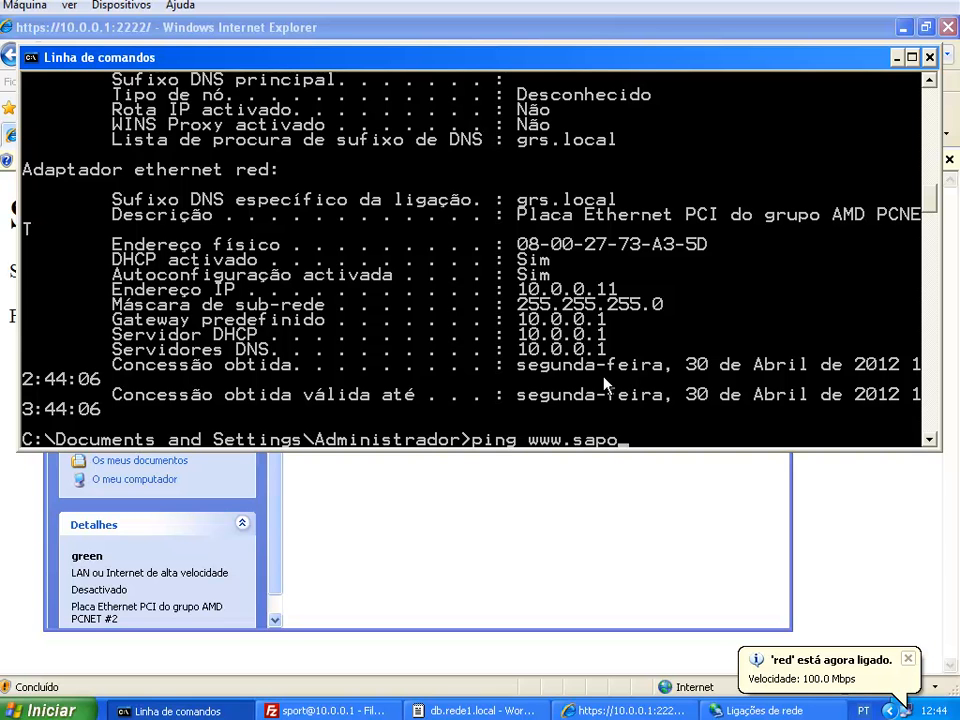
pyautogui.press('Return')
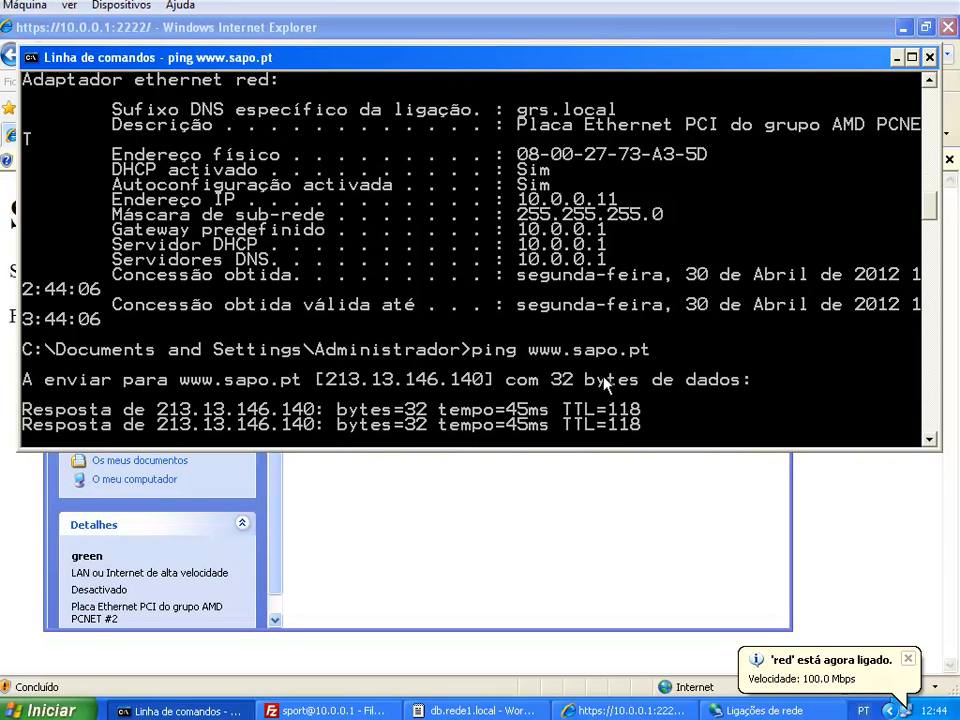
pyautogui.hotkey('ctrl', 'c')
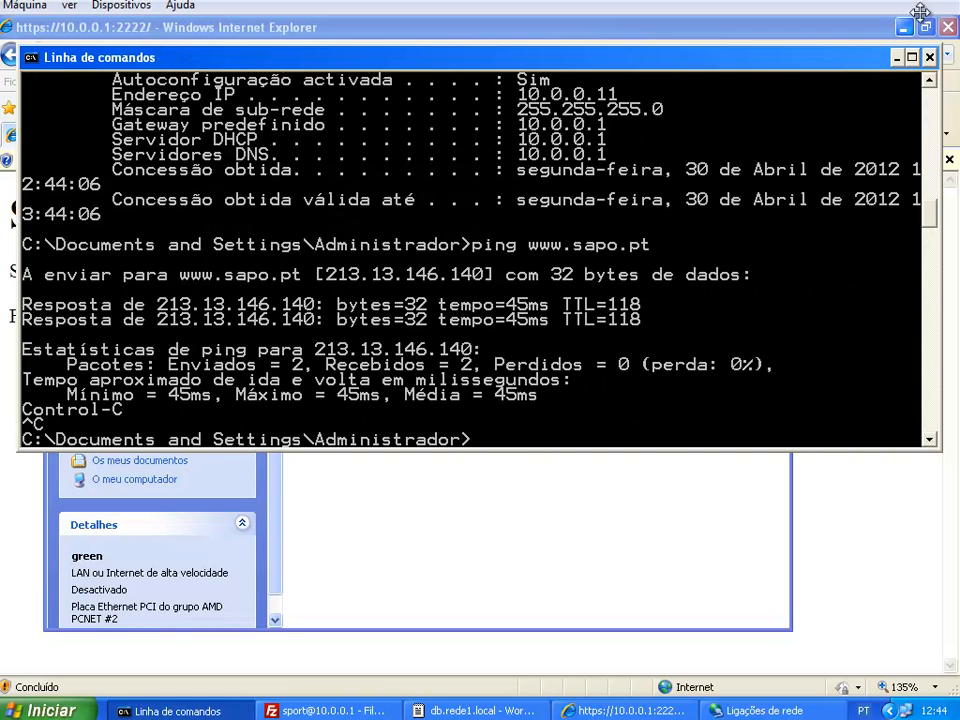
pyautogui.click(896, 57)
pyautogui.click(904, 450)
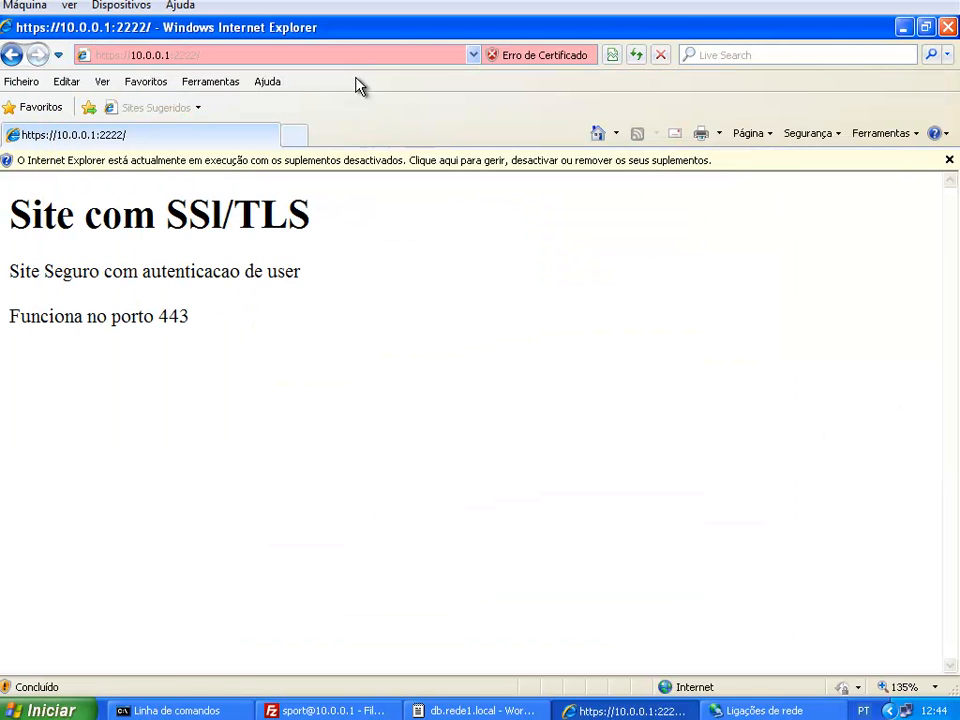
pyautogui.click(352, 60)
pyautogui.write('www.sa')
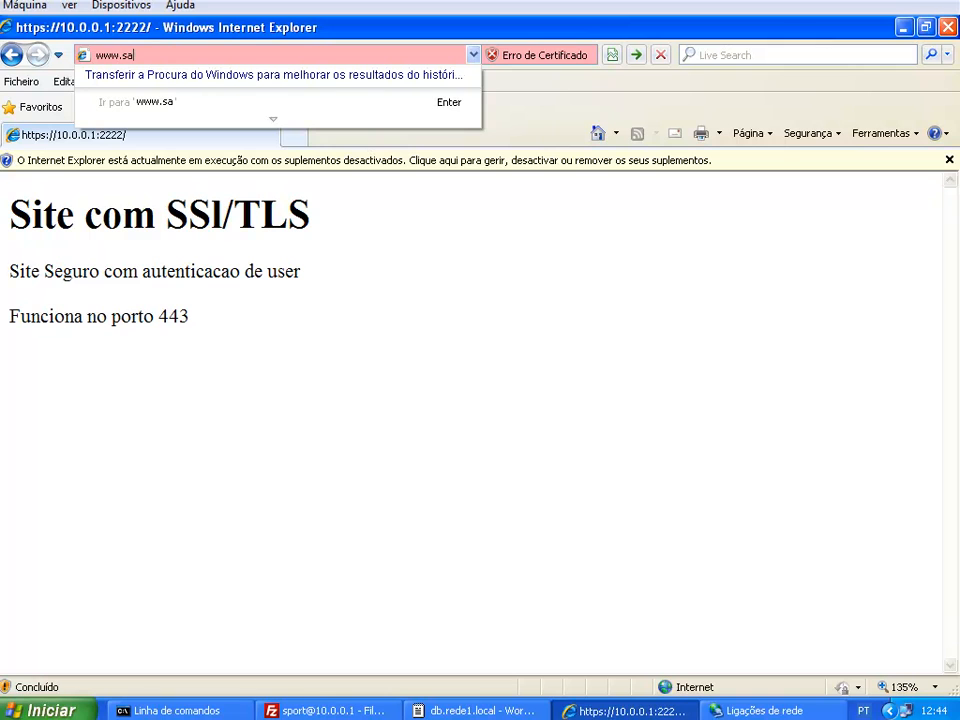
pyautogui.write('po.pt')
pyautogui.press('Return')
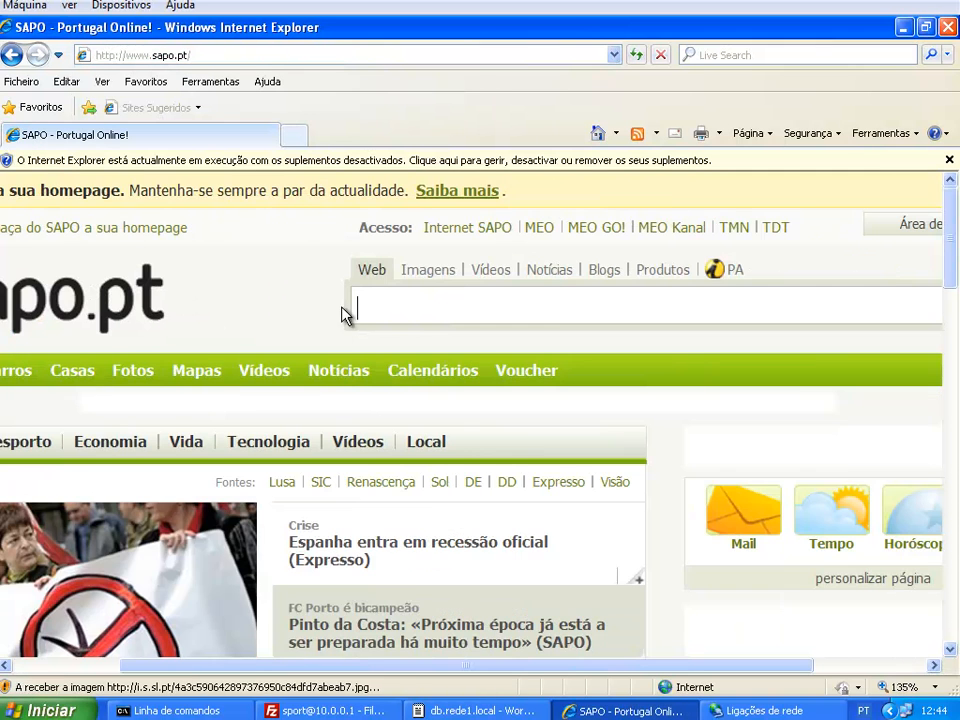
pyautogui.scroll(-1, 243, 508)
pyautogui.scroll(-5, 243, 508)
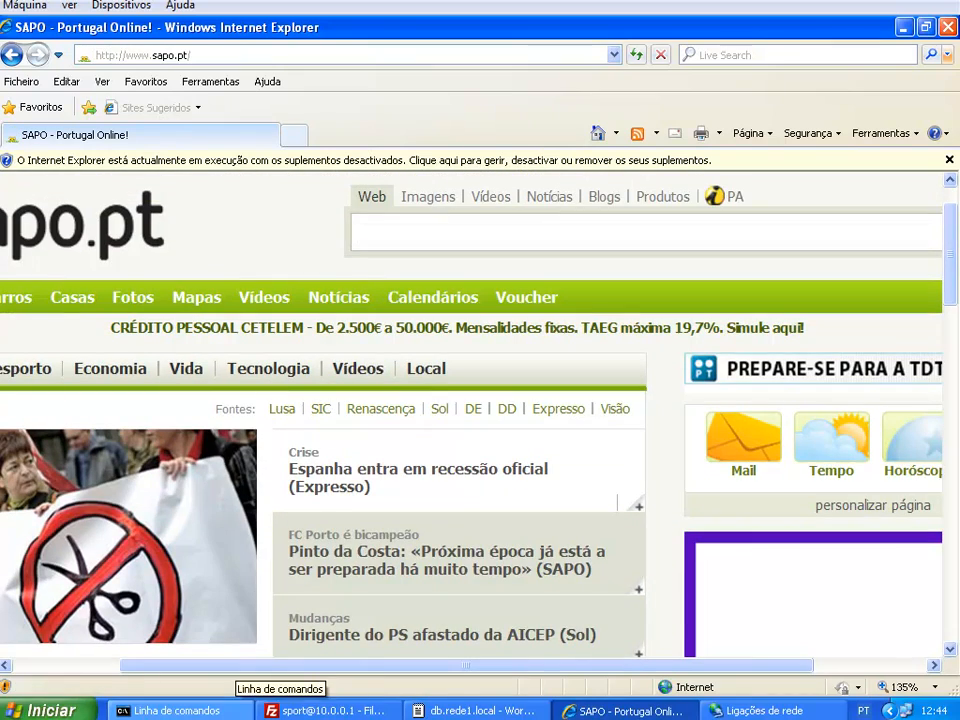
pyautogui.click(263, 700)
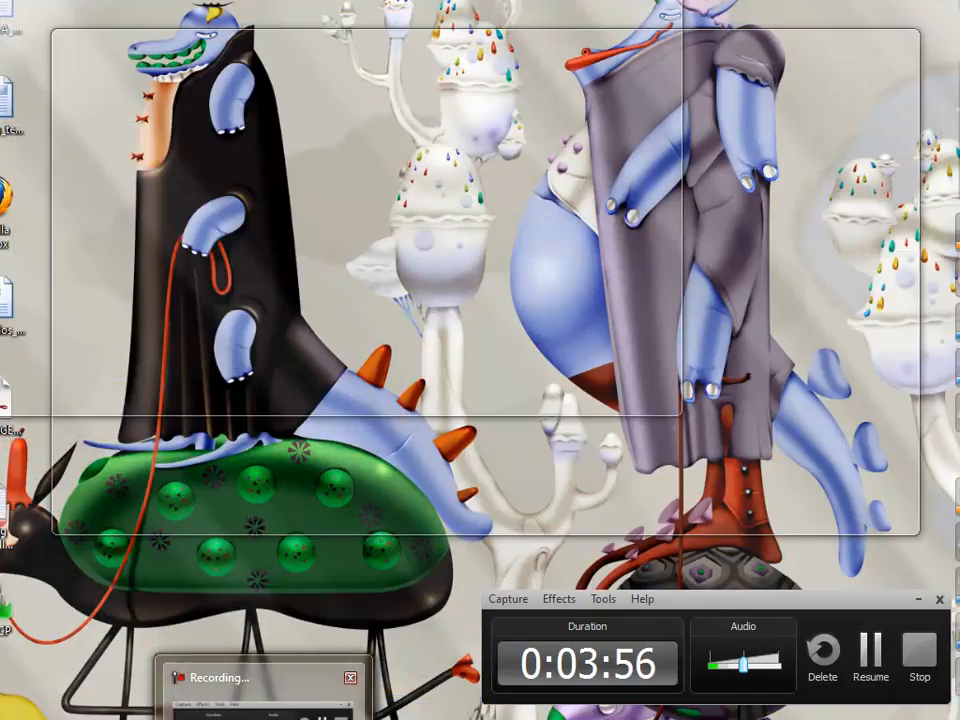